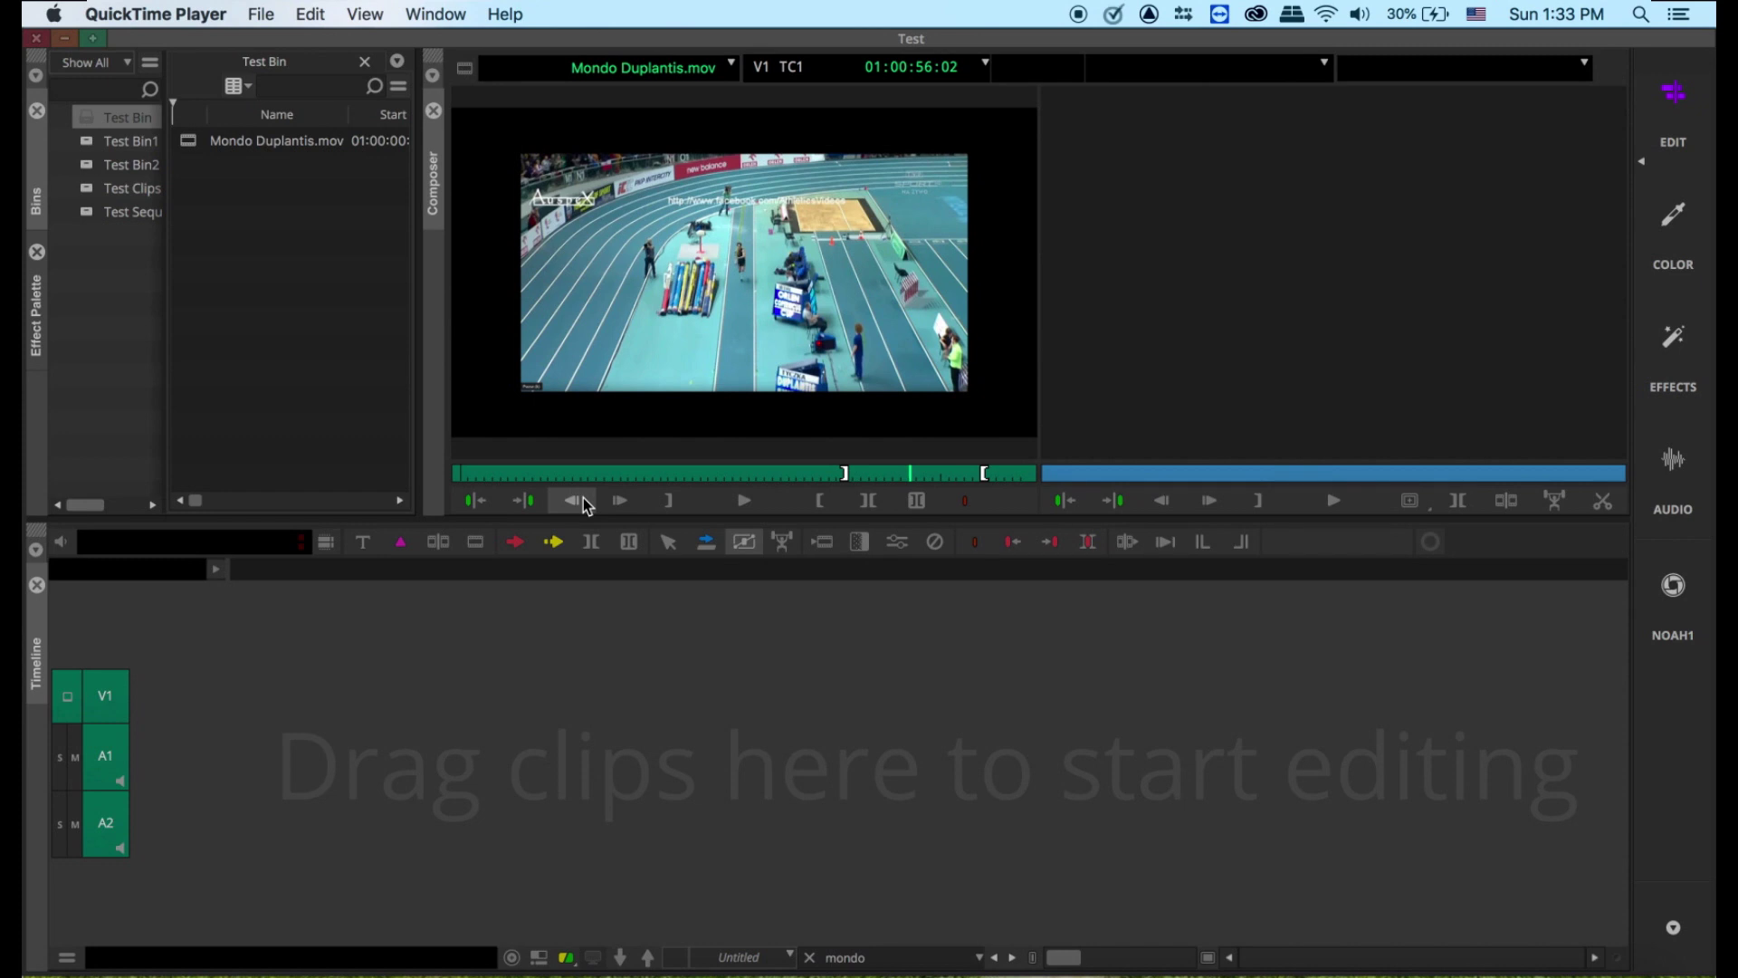
Open the user Import settings and review the image size adjustment options
left_click(871, 473)
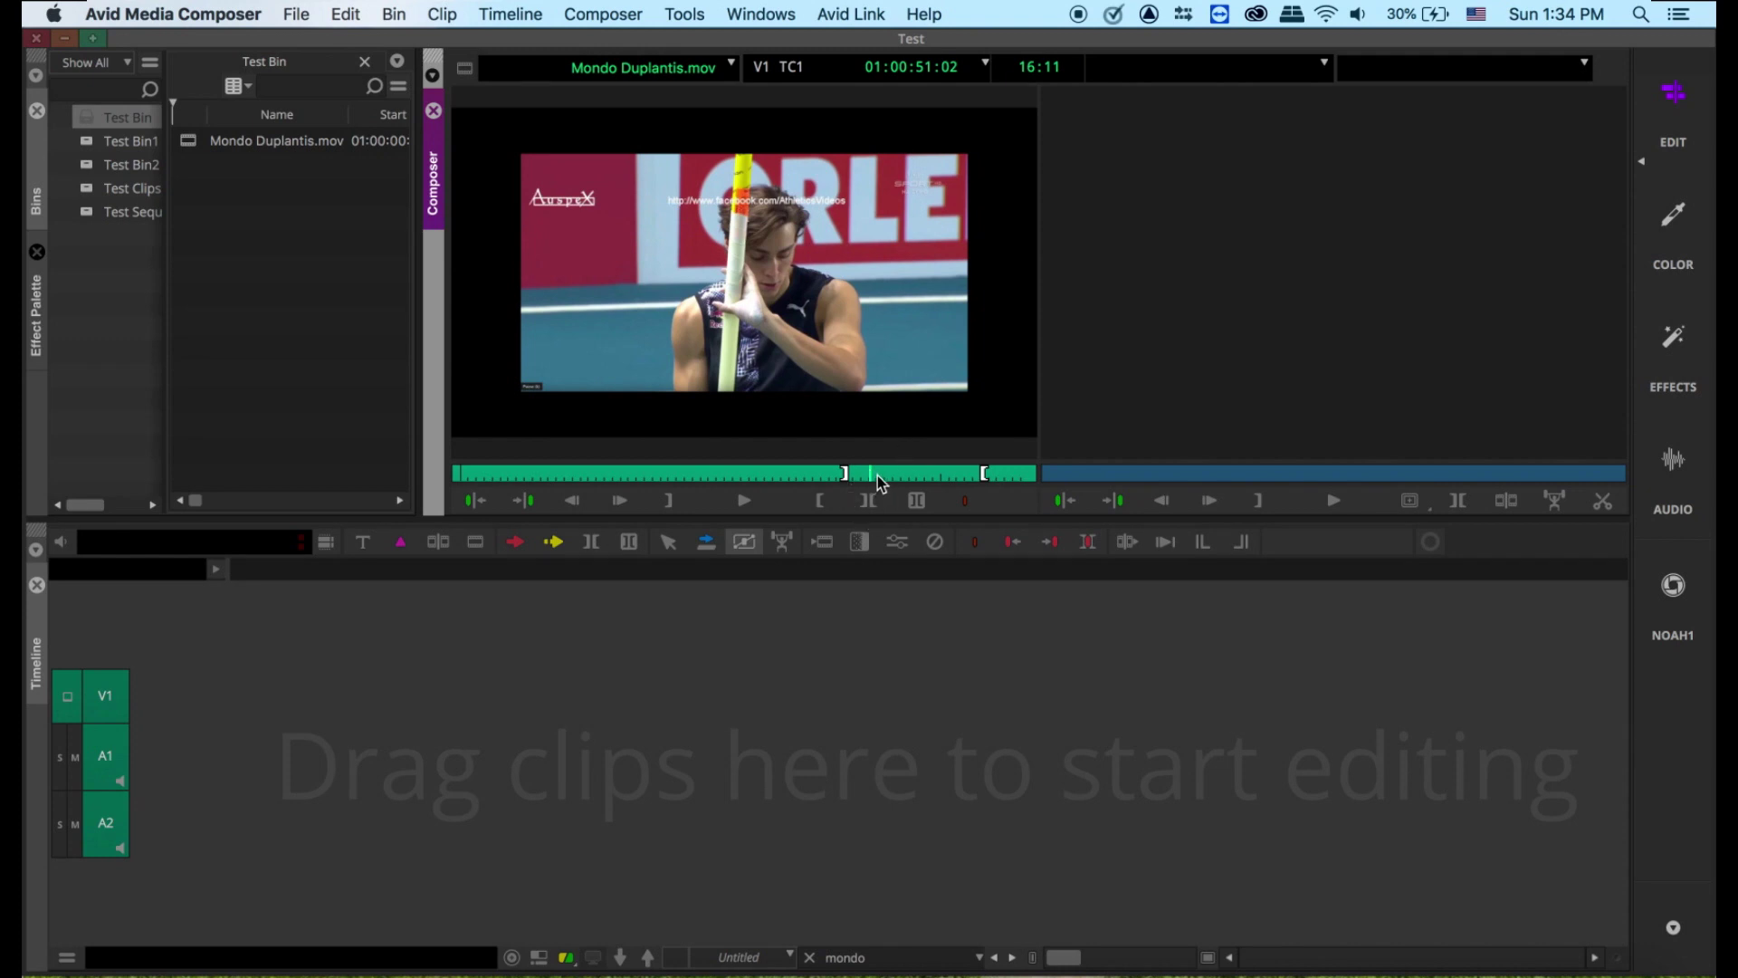
left_click(874, 477)
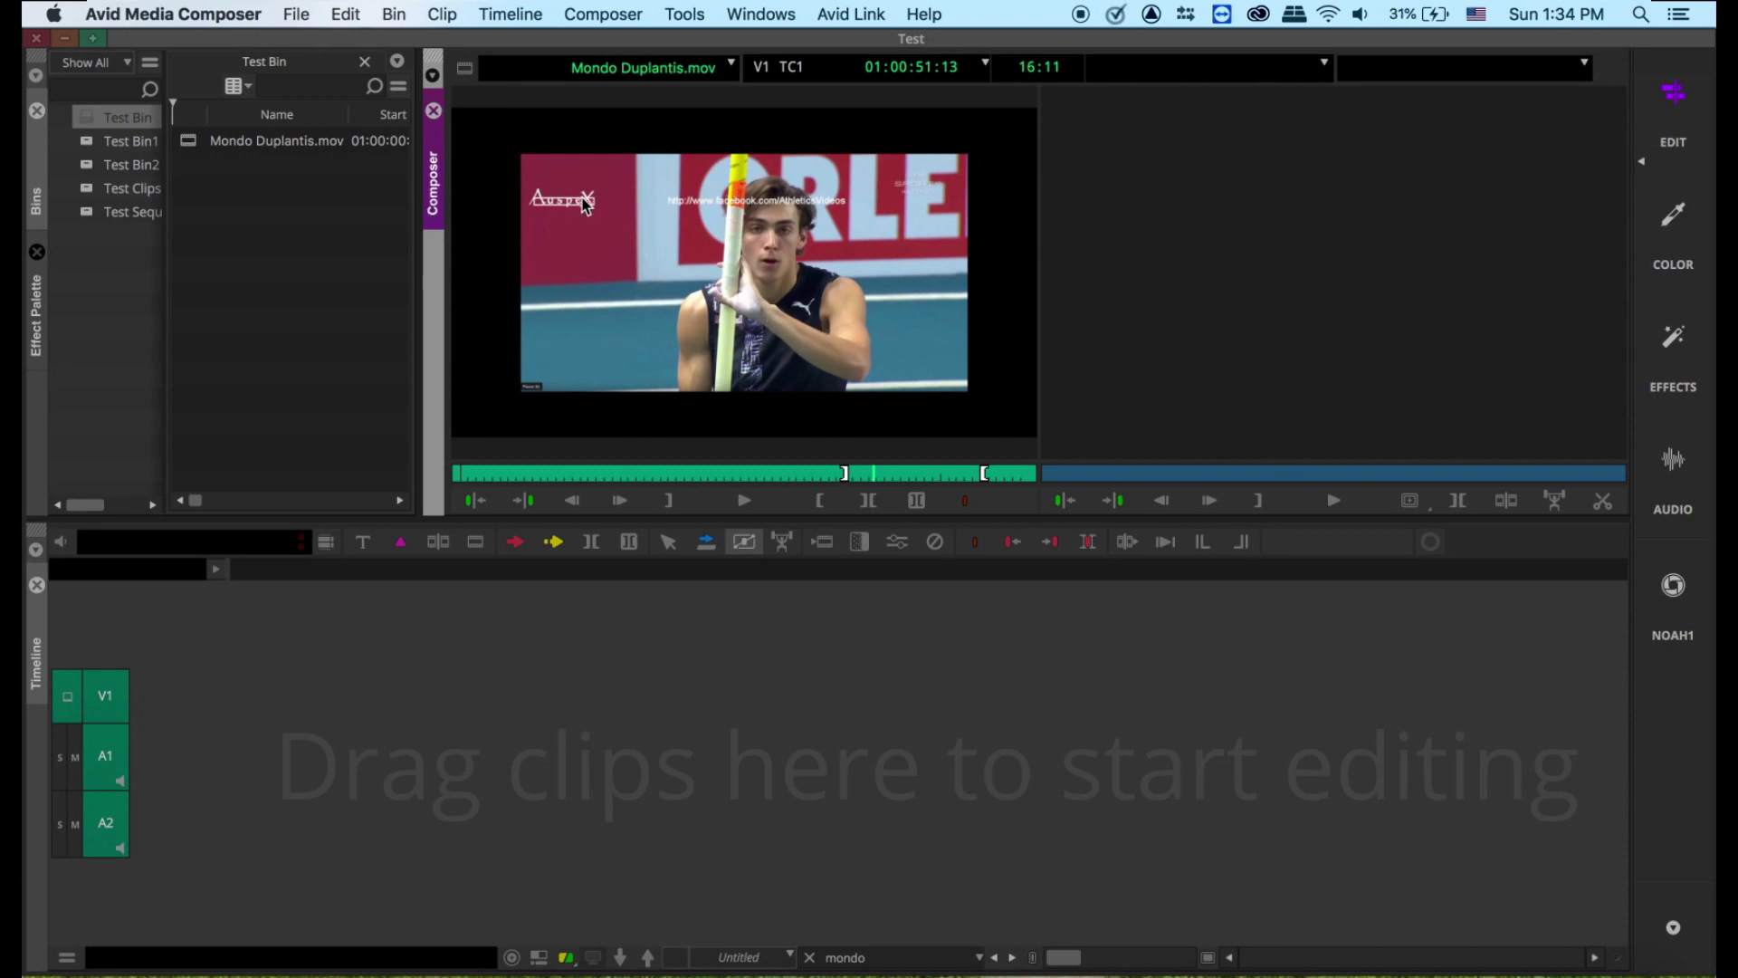
left_click(297, 15)
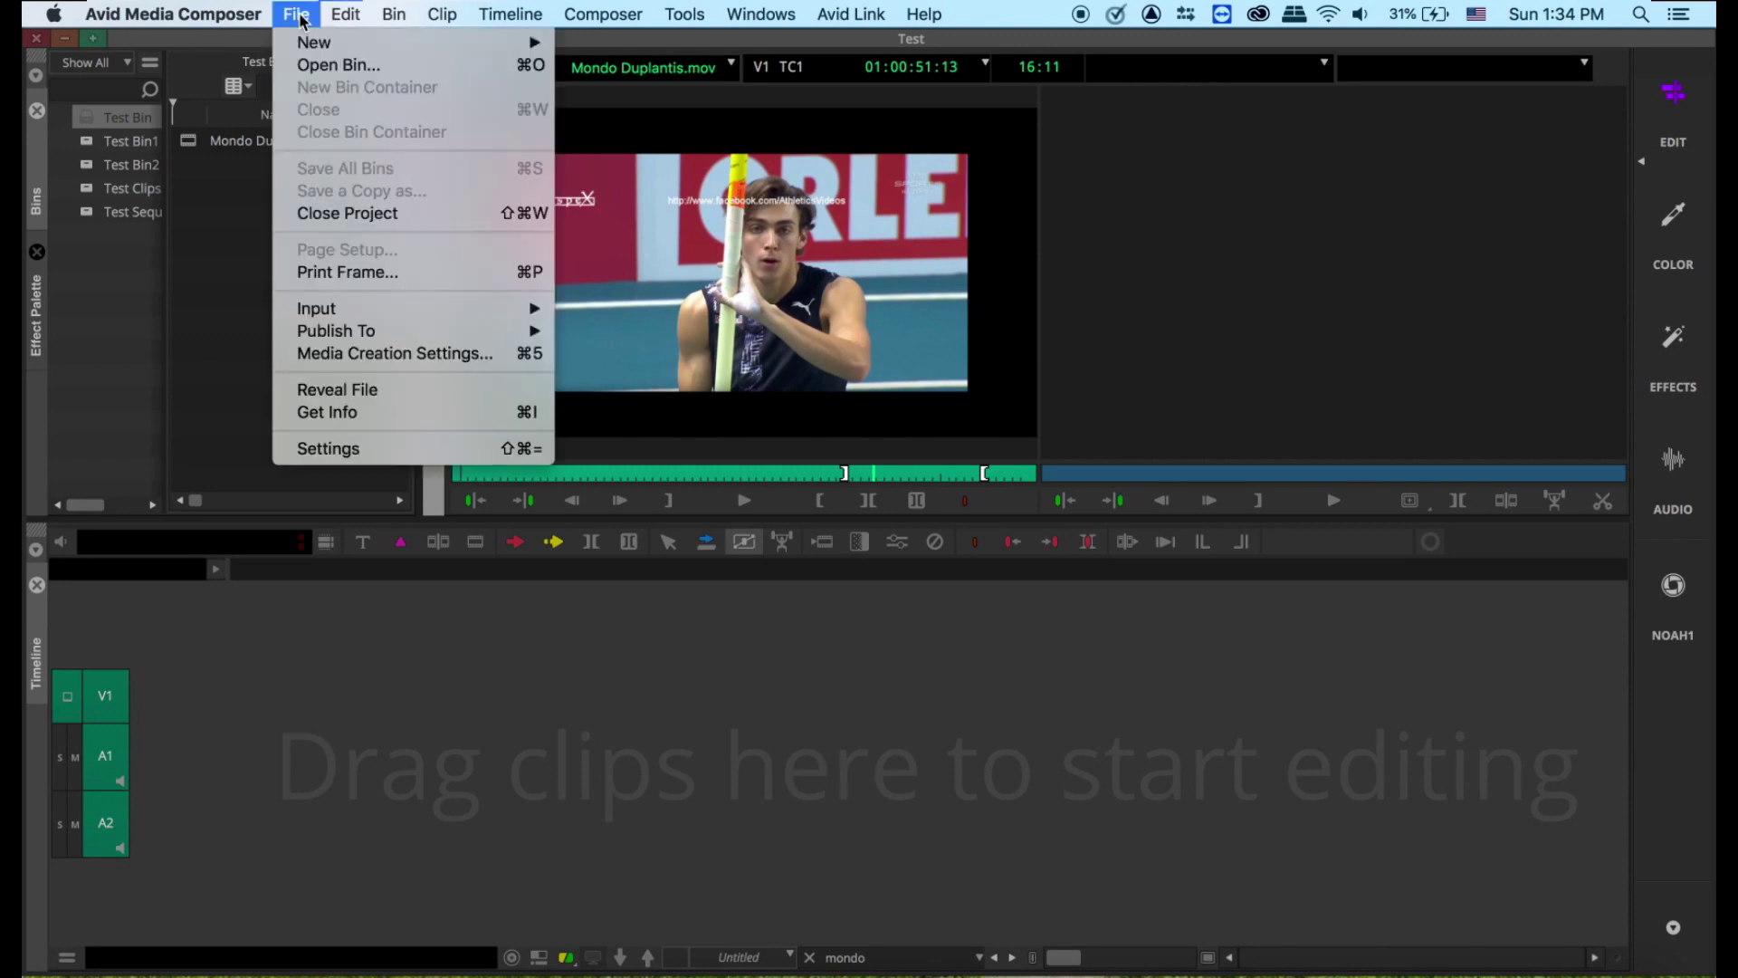
left_click(350, 448)
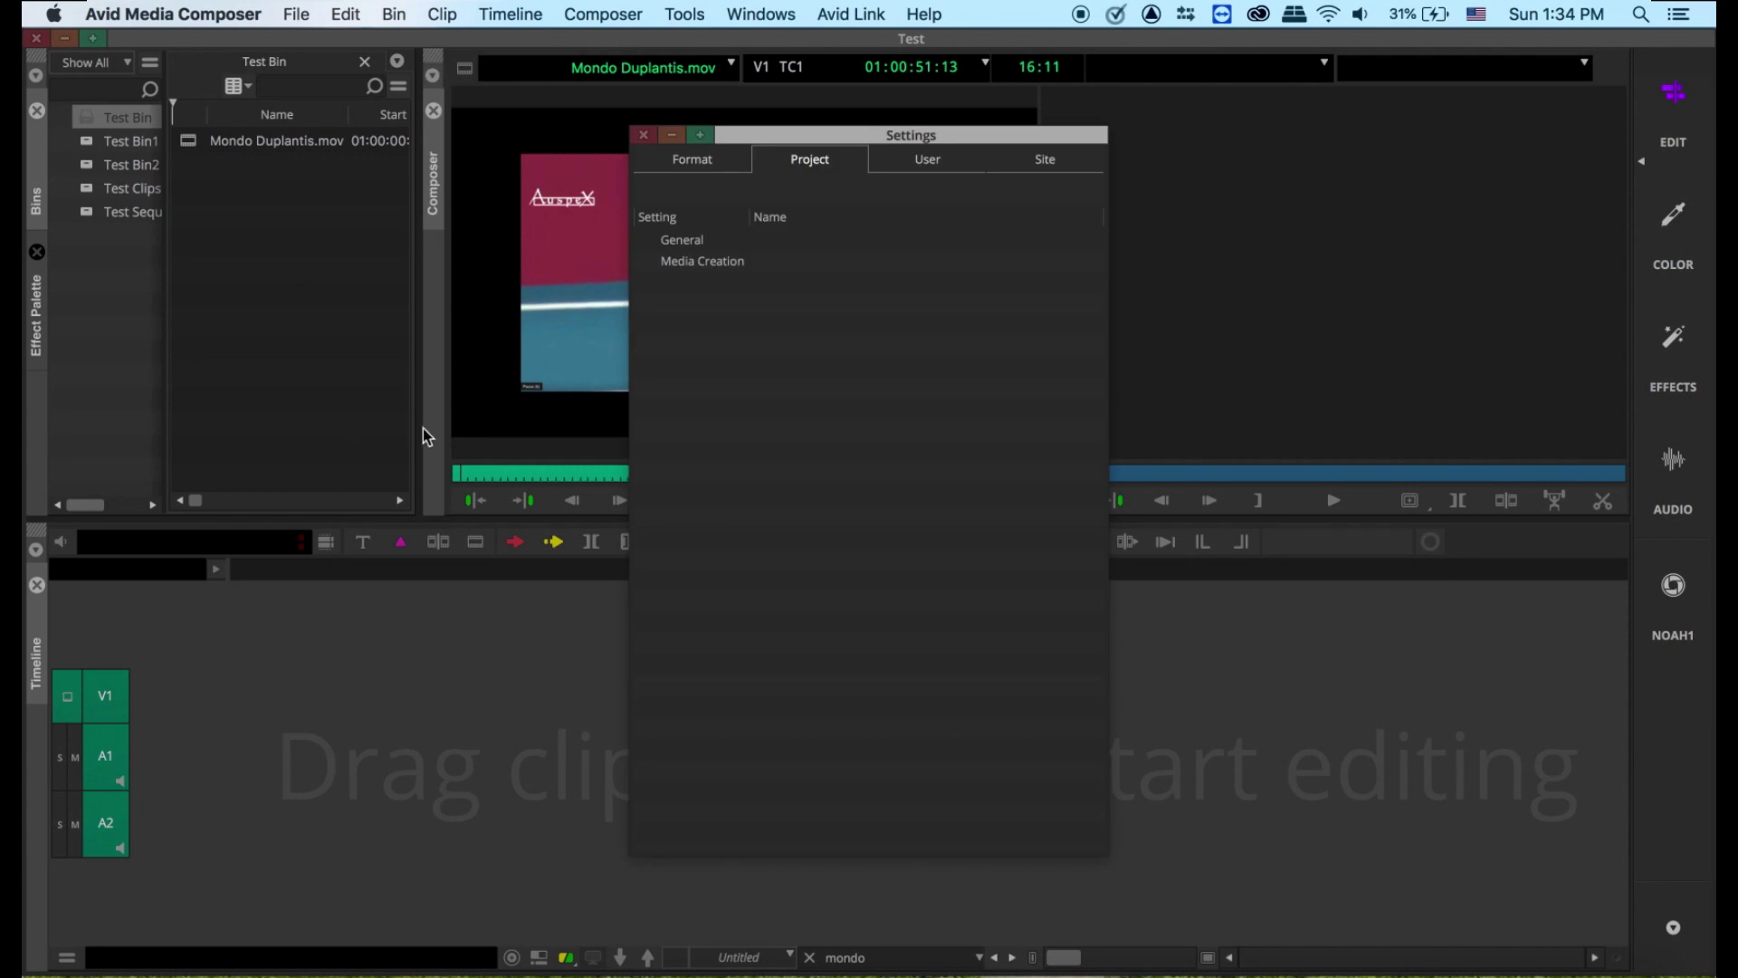
left_click(920, 166)
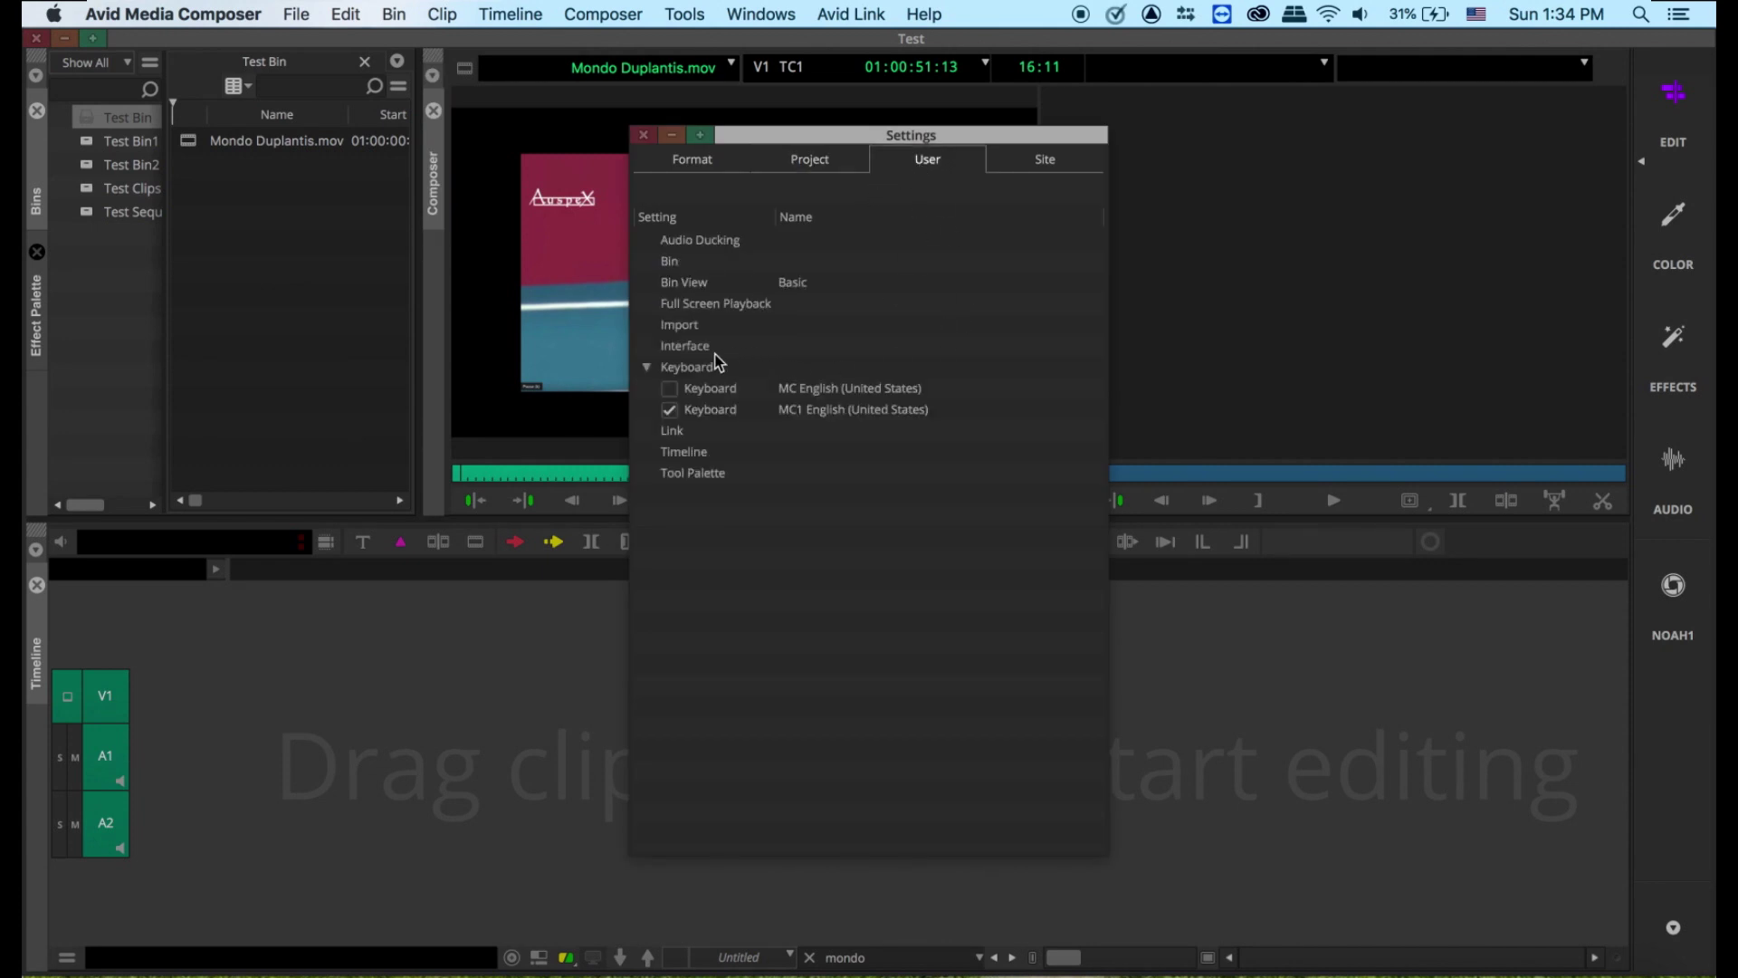
double_click(688, 326)
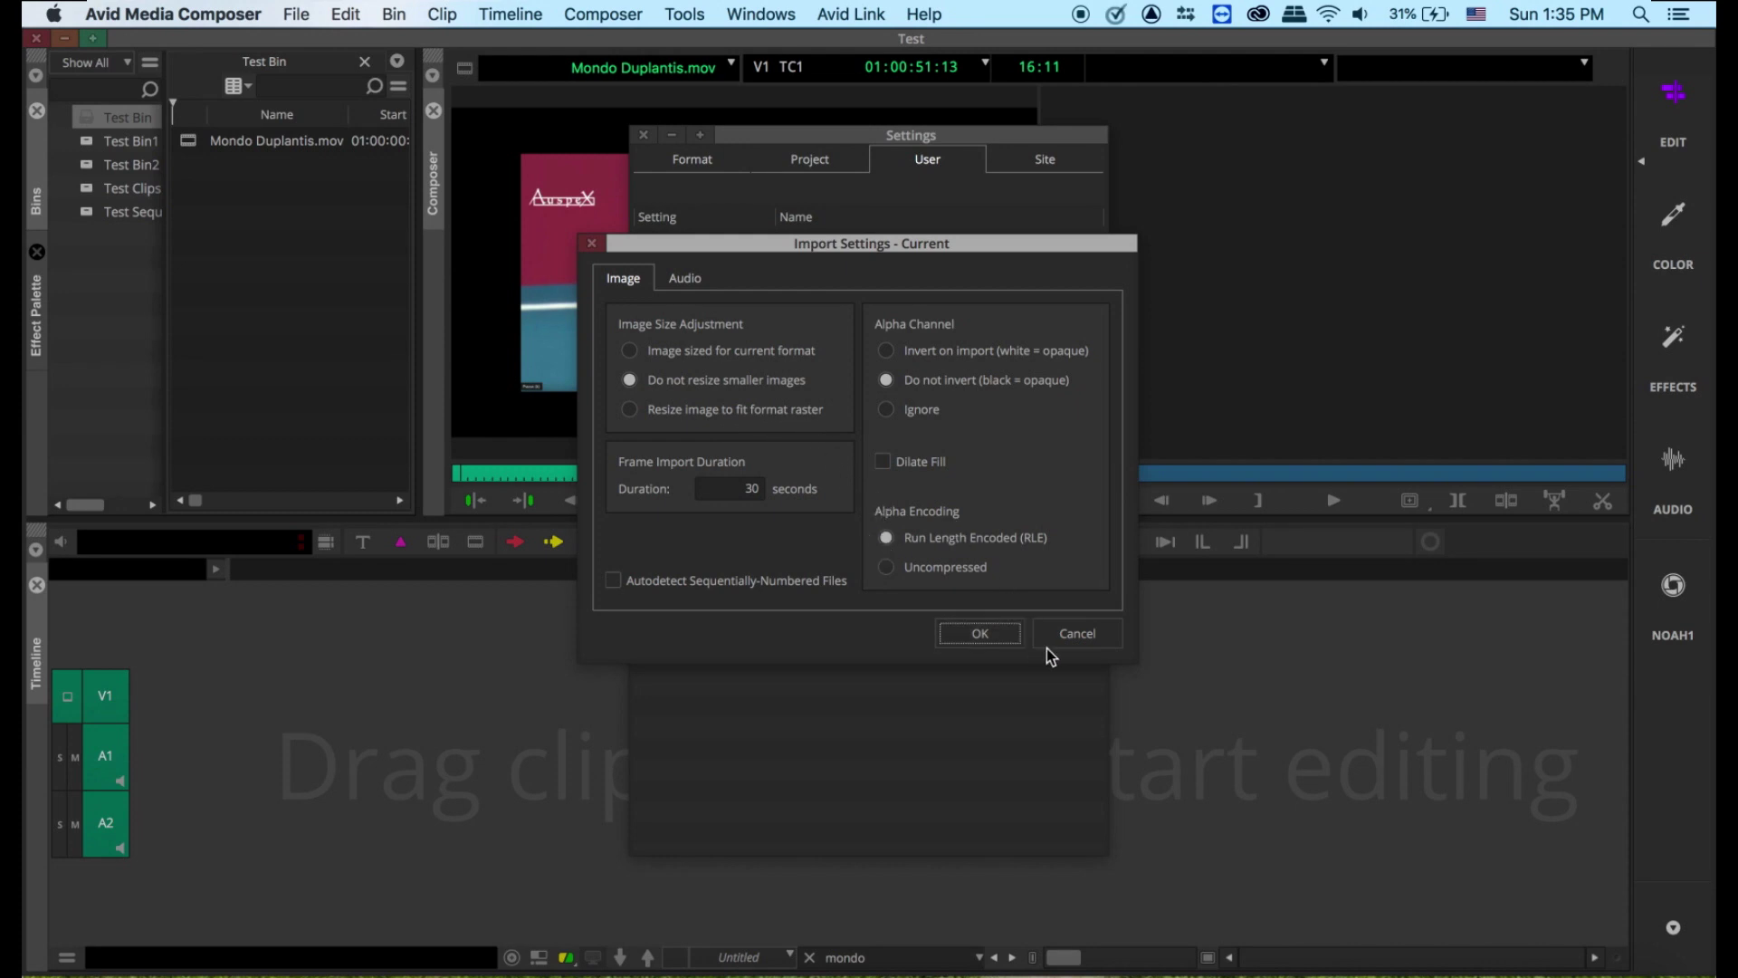
left_click(980, 633)
Reframe the Mondo Duplantis.mov source clip with FrameFlex to a size of 75.55, cropping out the black border
left_click_drag(866, 480, 855, 477)
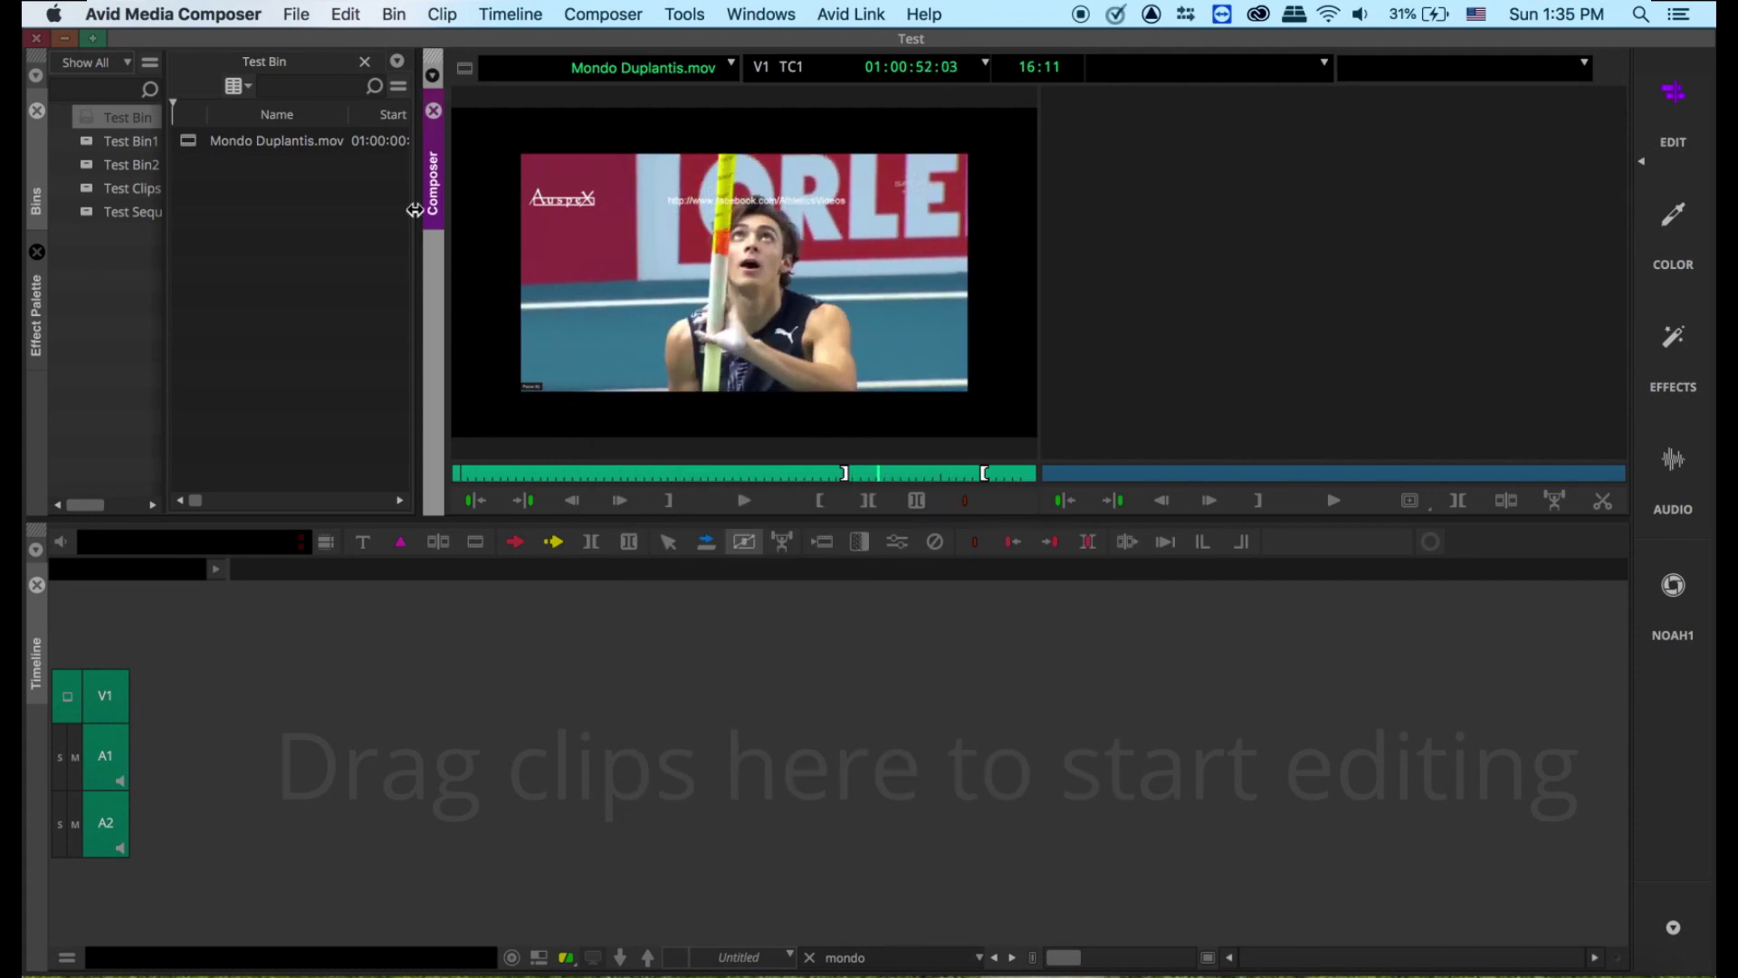
right_click(188, 145)
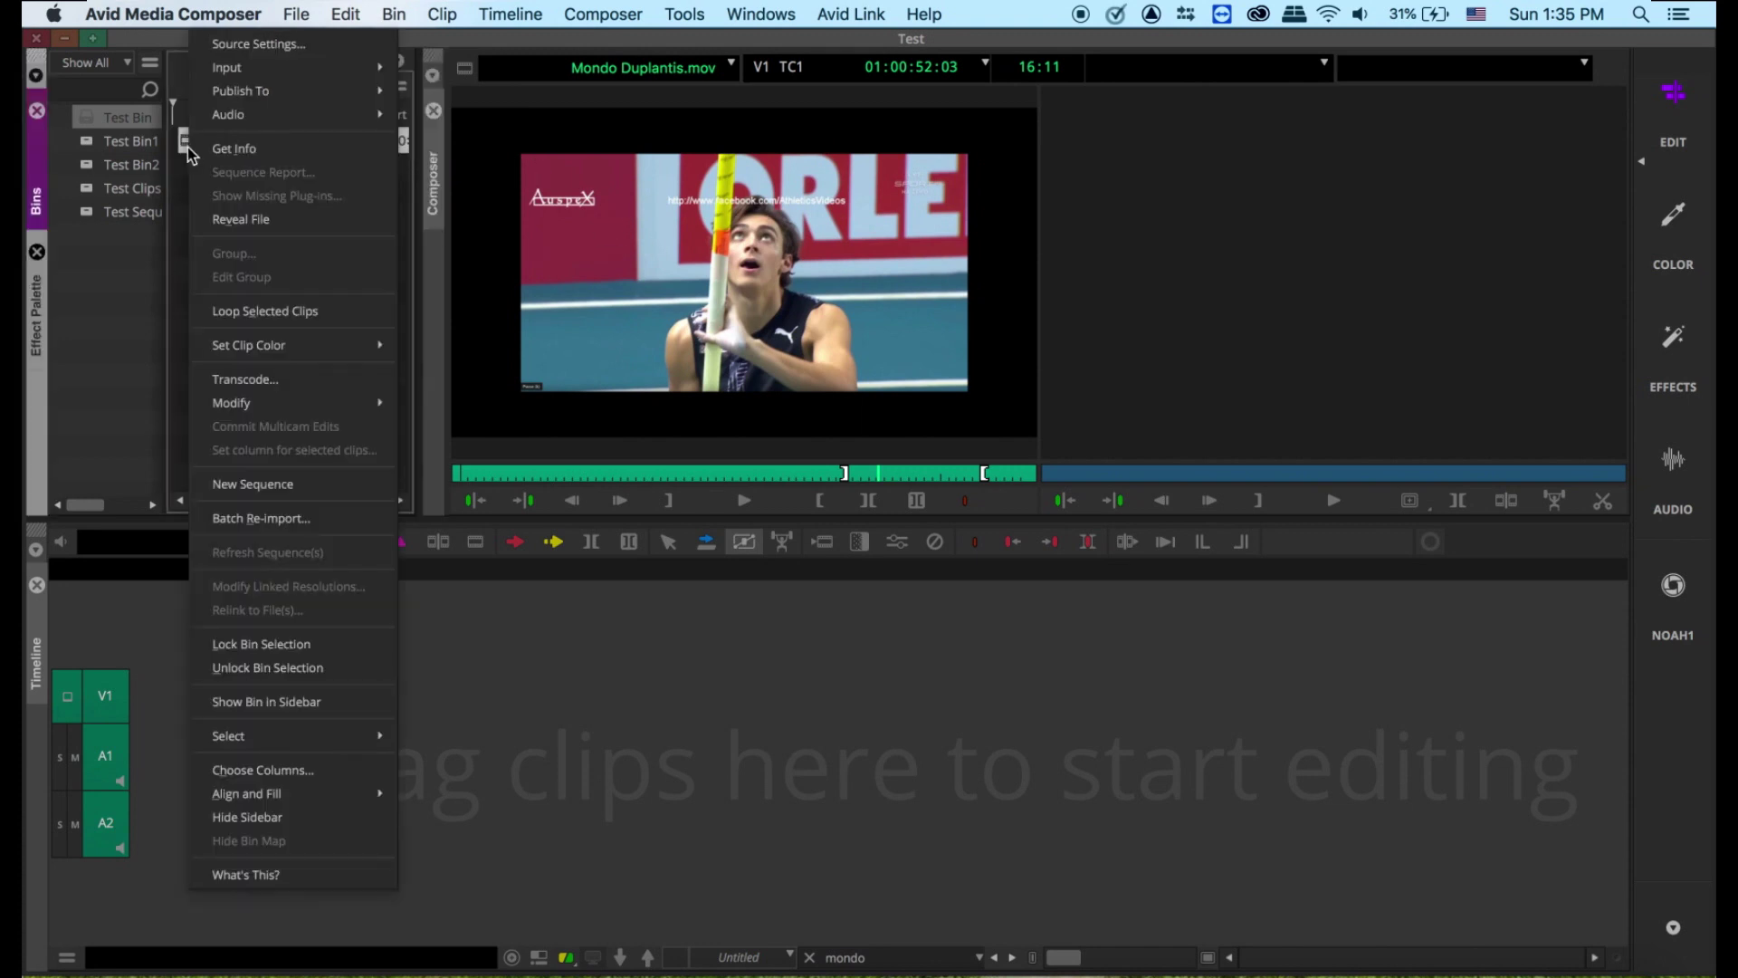
left_click(217, 48)
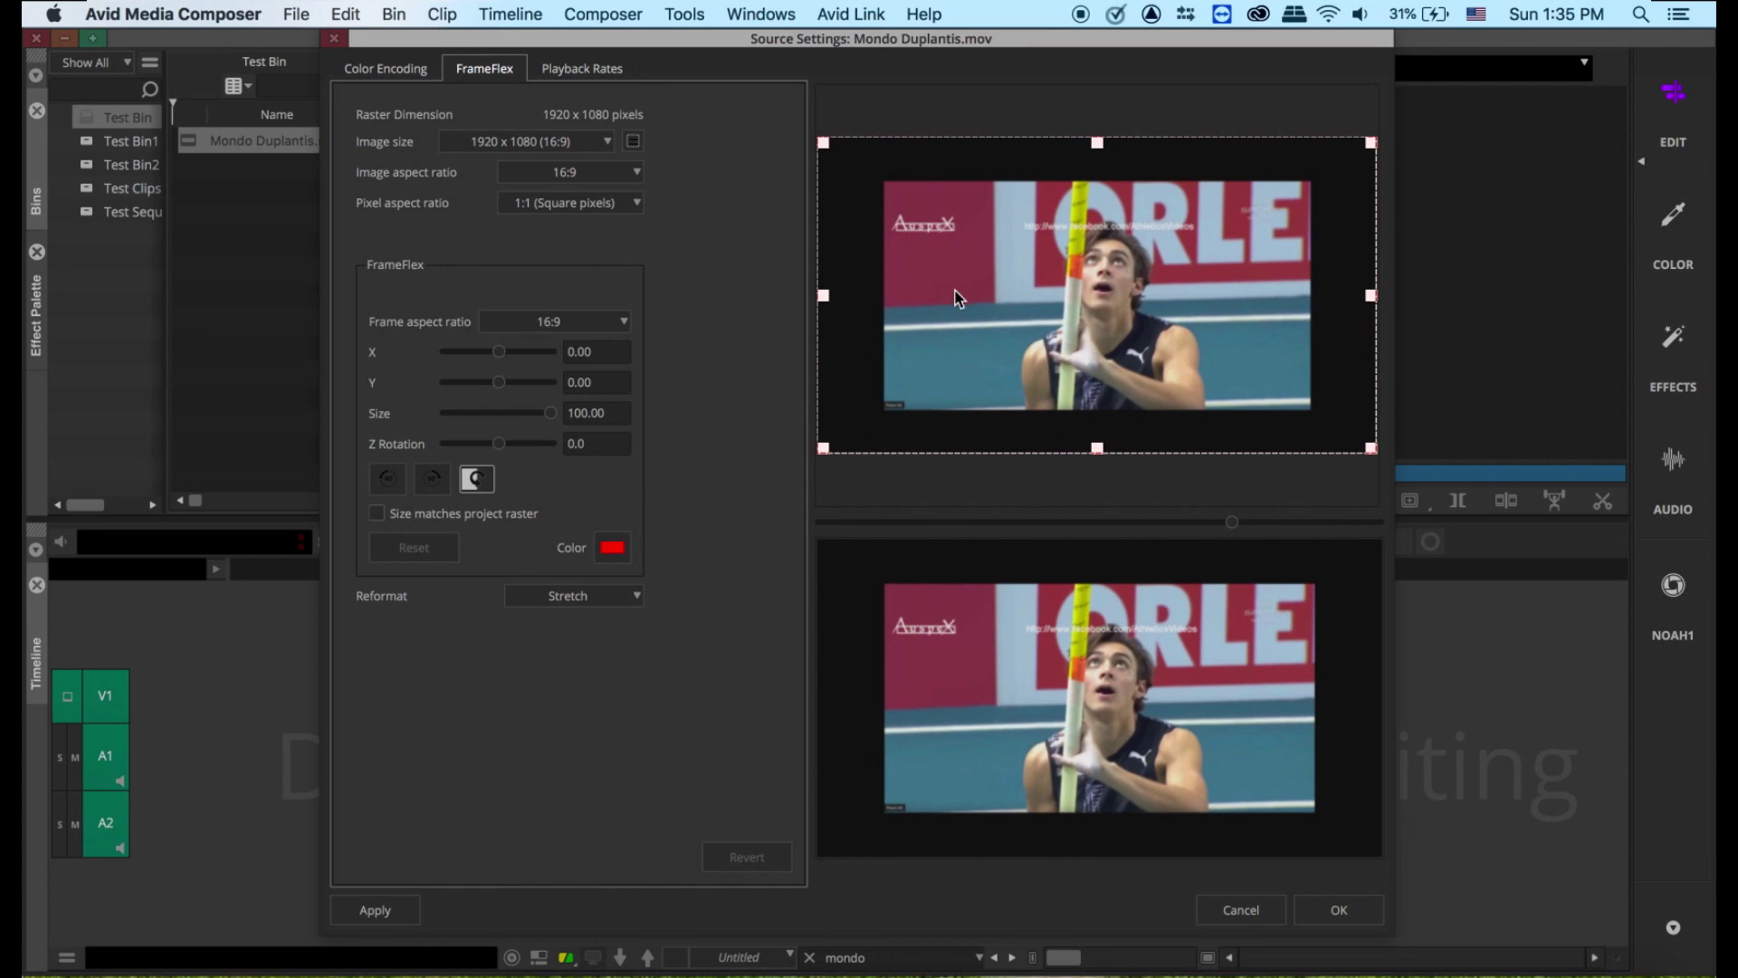
left_click(414, 76)
left_click(482, 73)
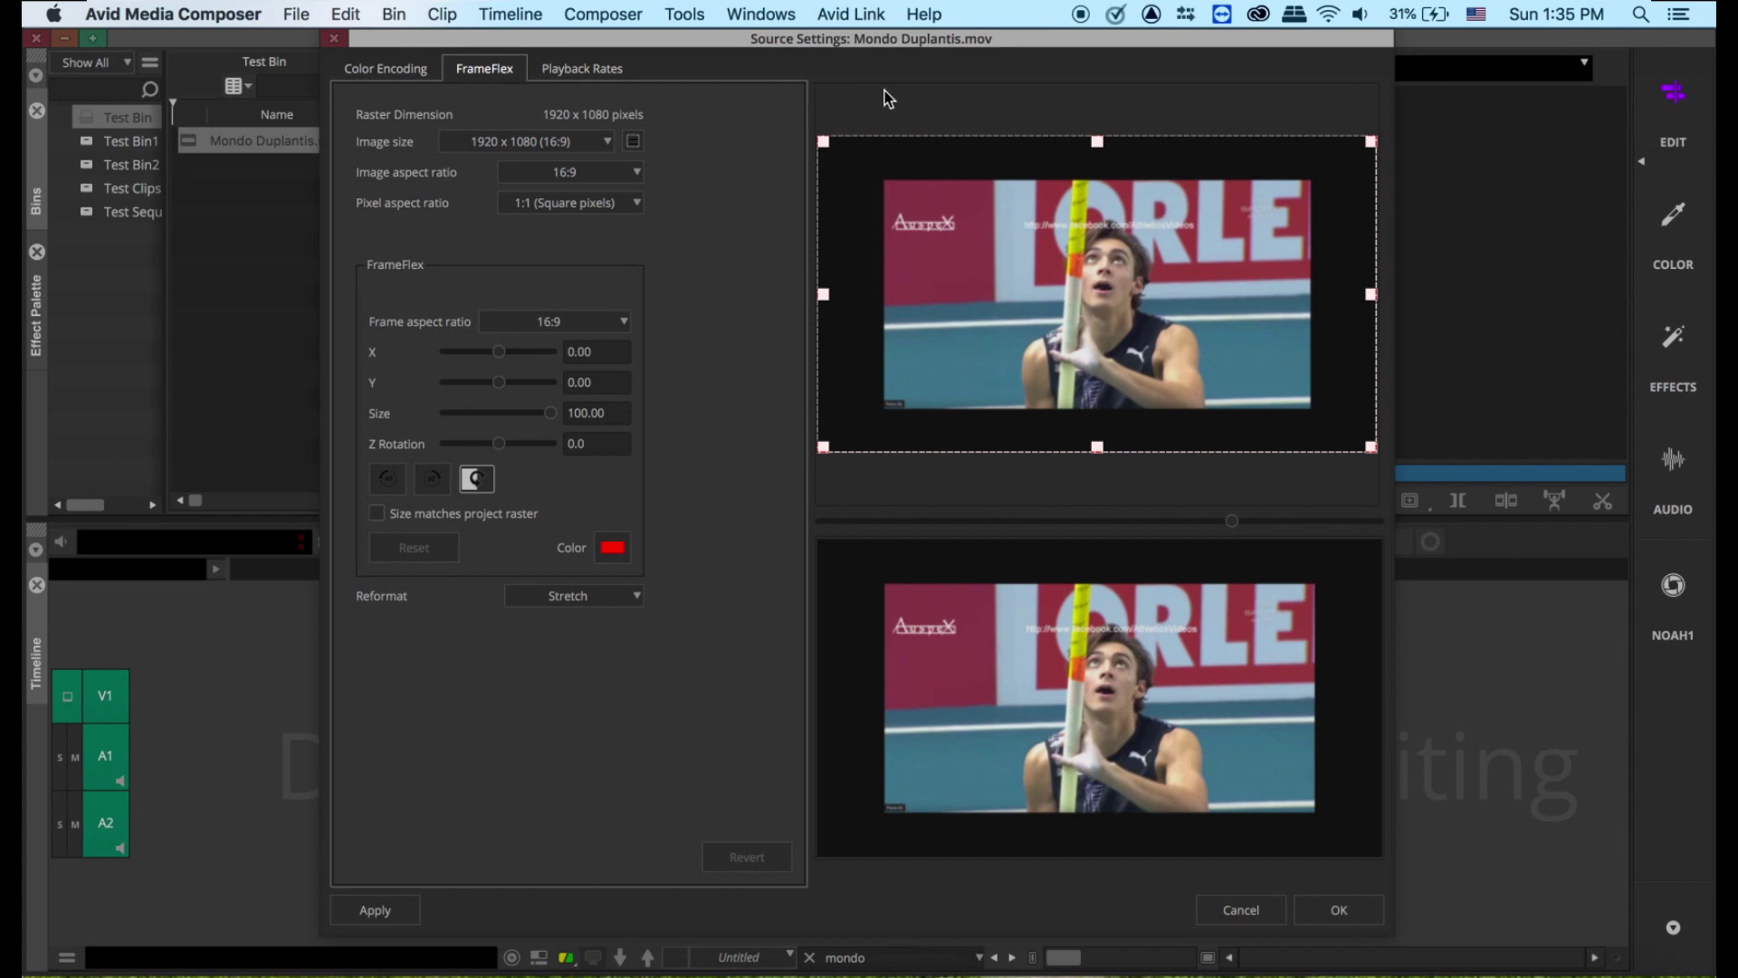
left_click_drag(1371, 143, 1331, 177)
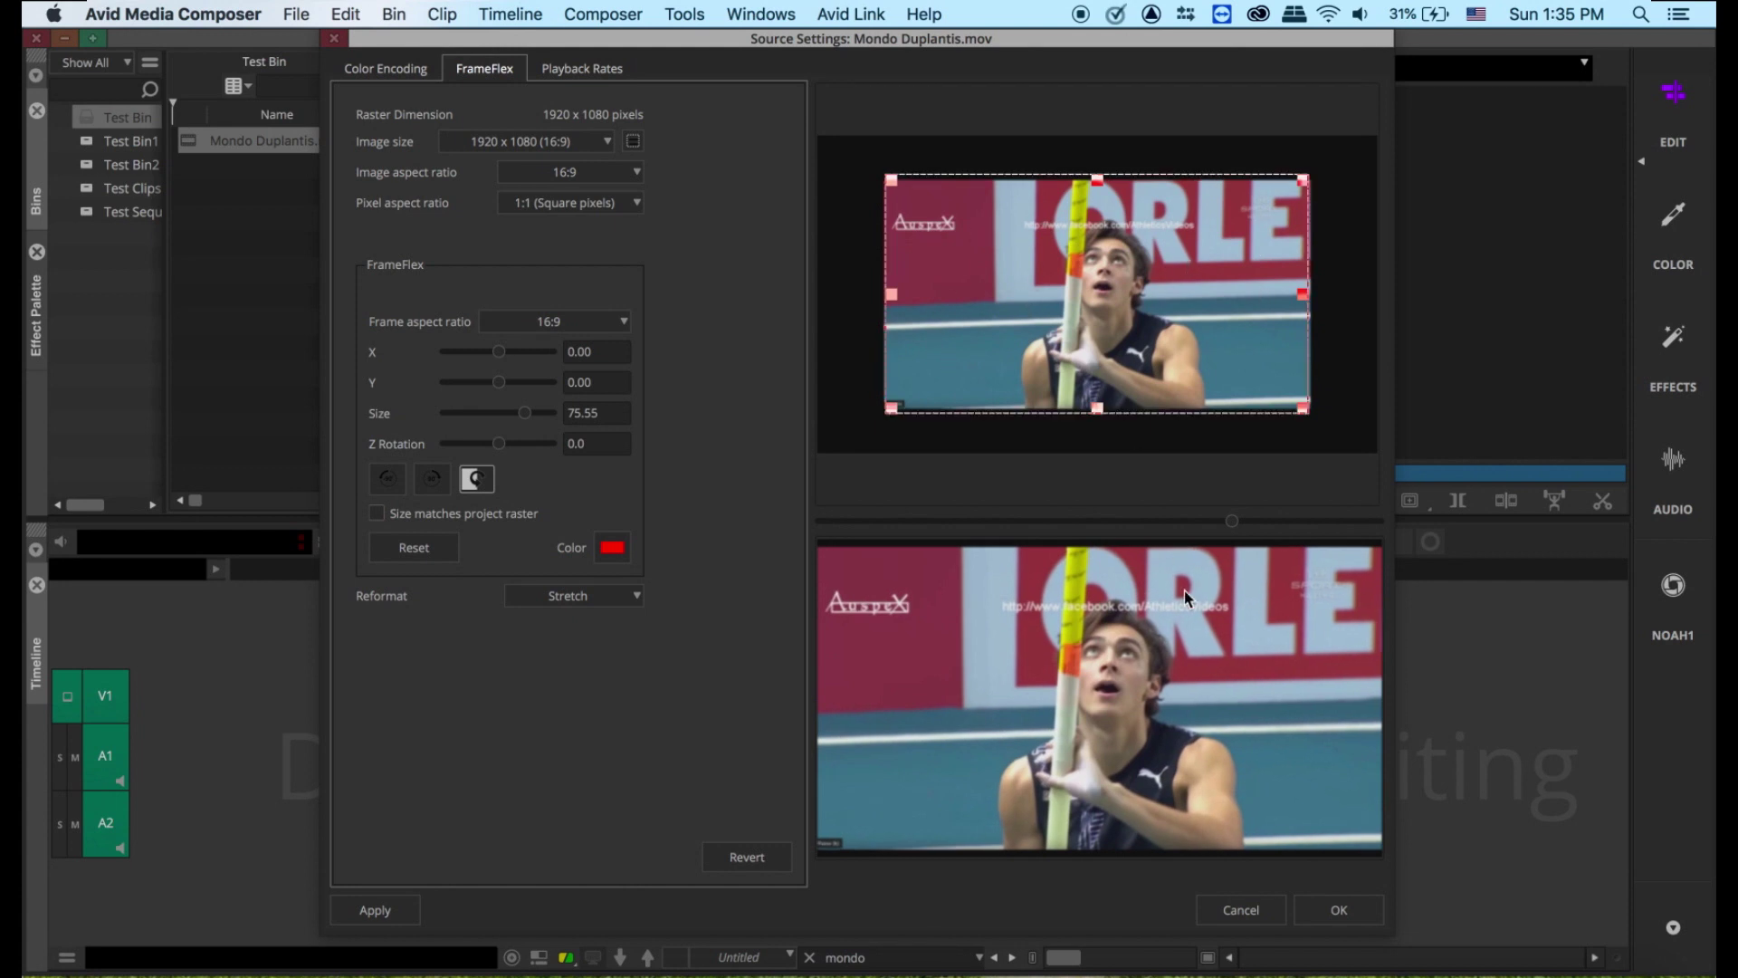
left_click(1339, 910)
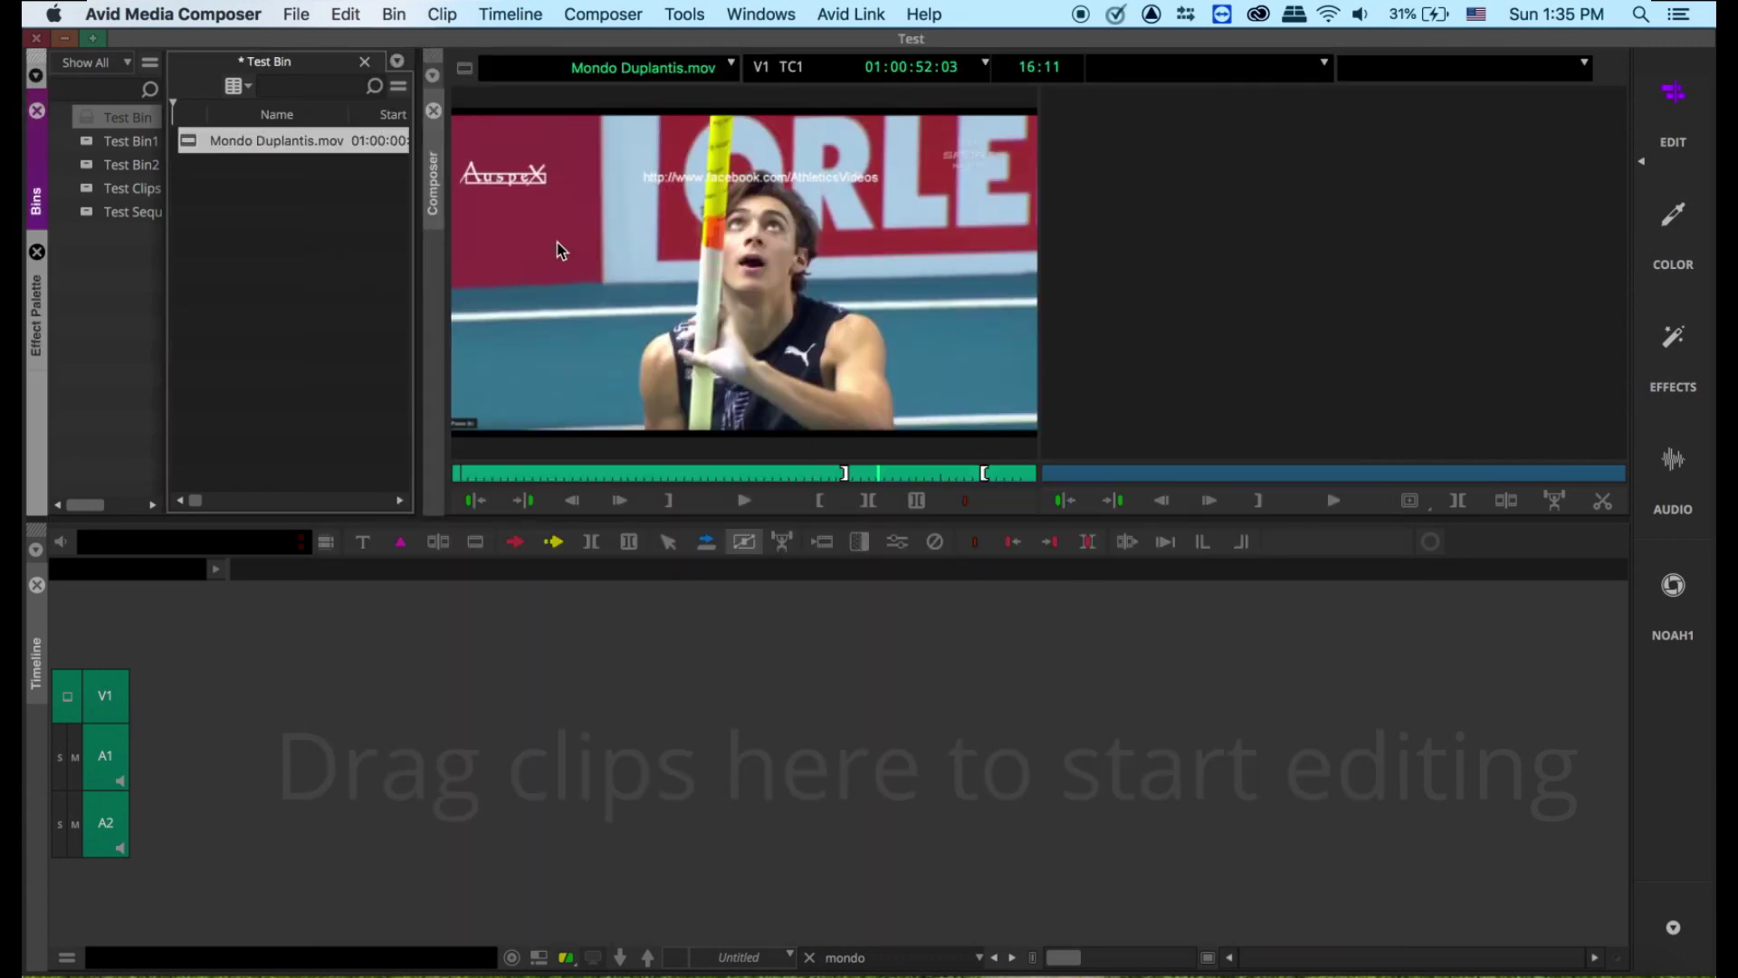
Mark the source clip's out point at 01:01:04:11 and overwrite the marked section into a new sequence
left_click_drag(529, 470, 977, 479)
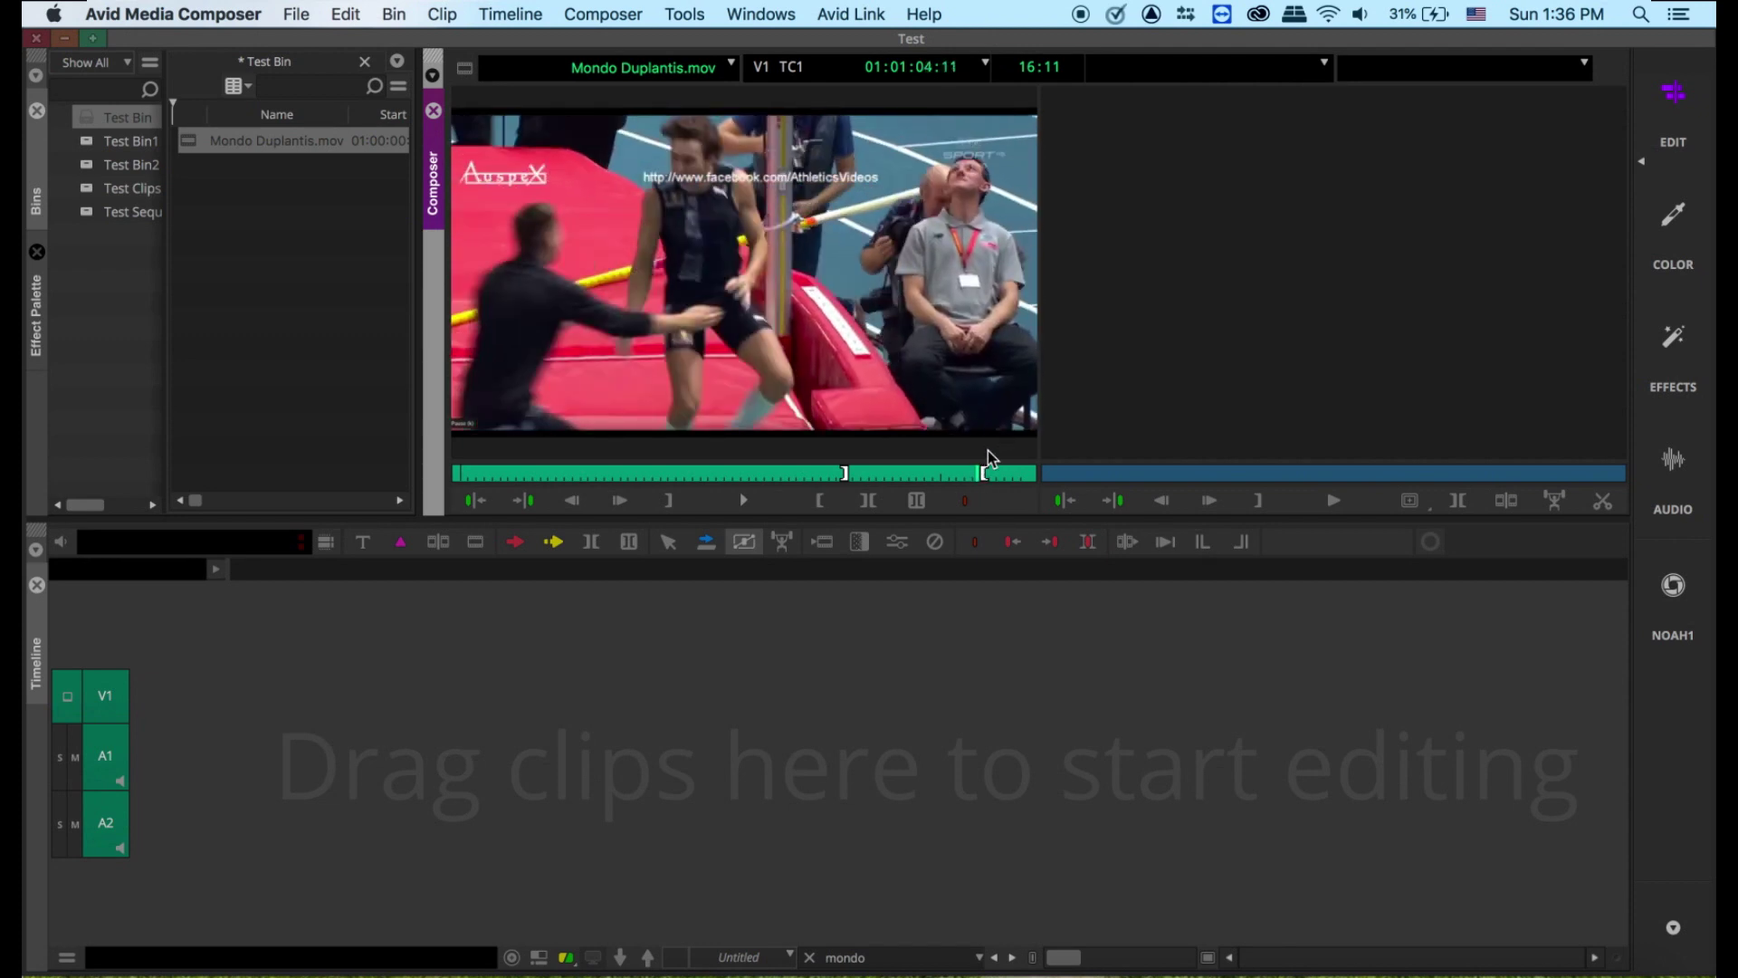
key("o")
key("b")
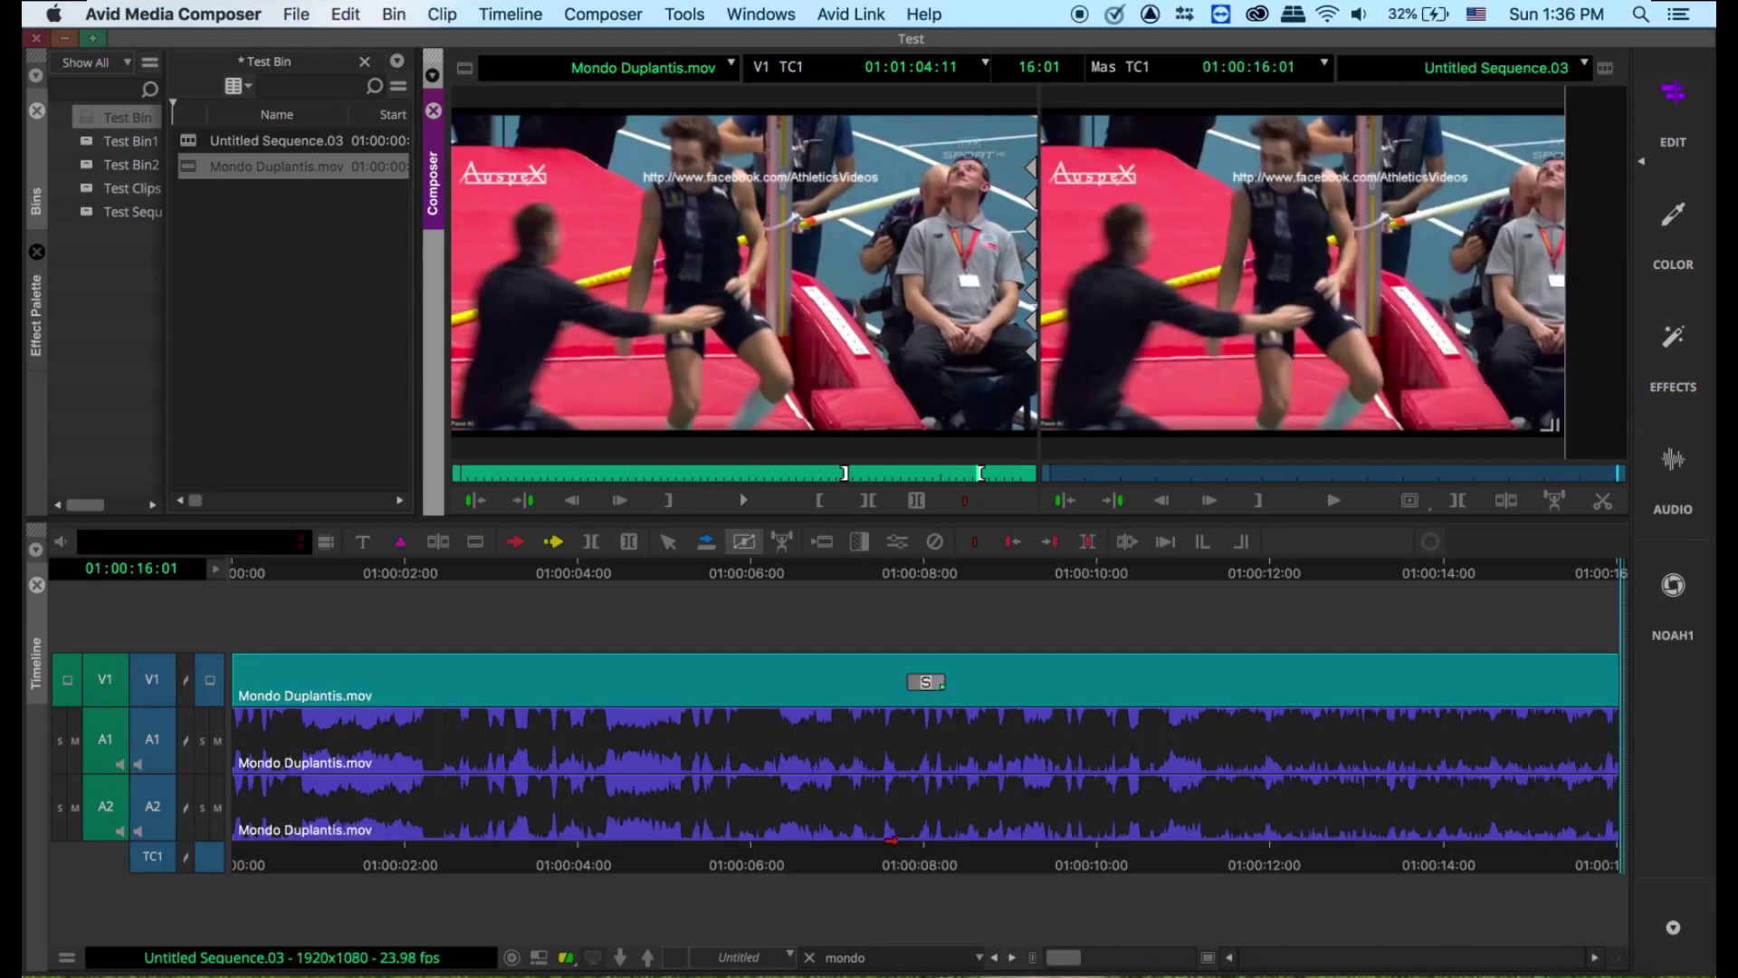
Rename the new sequence in the Test Bin to "Jump"
left_click_drag(830, 568, 531, 593)
left_click(222, 147)
left_click(271, 142)
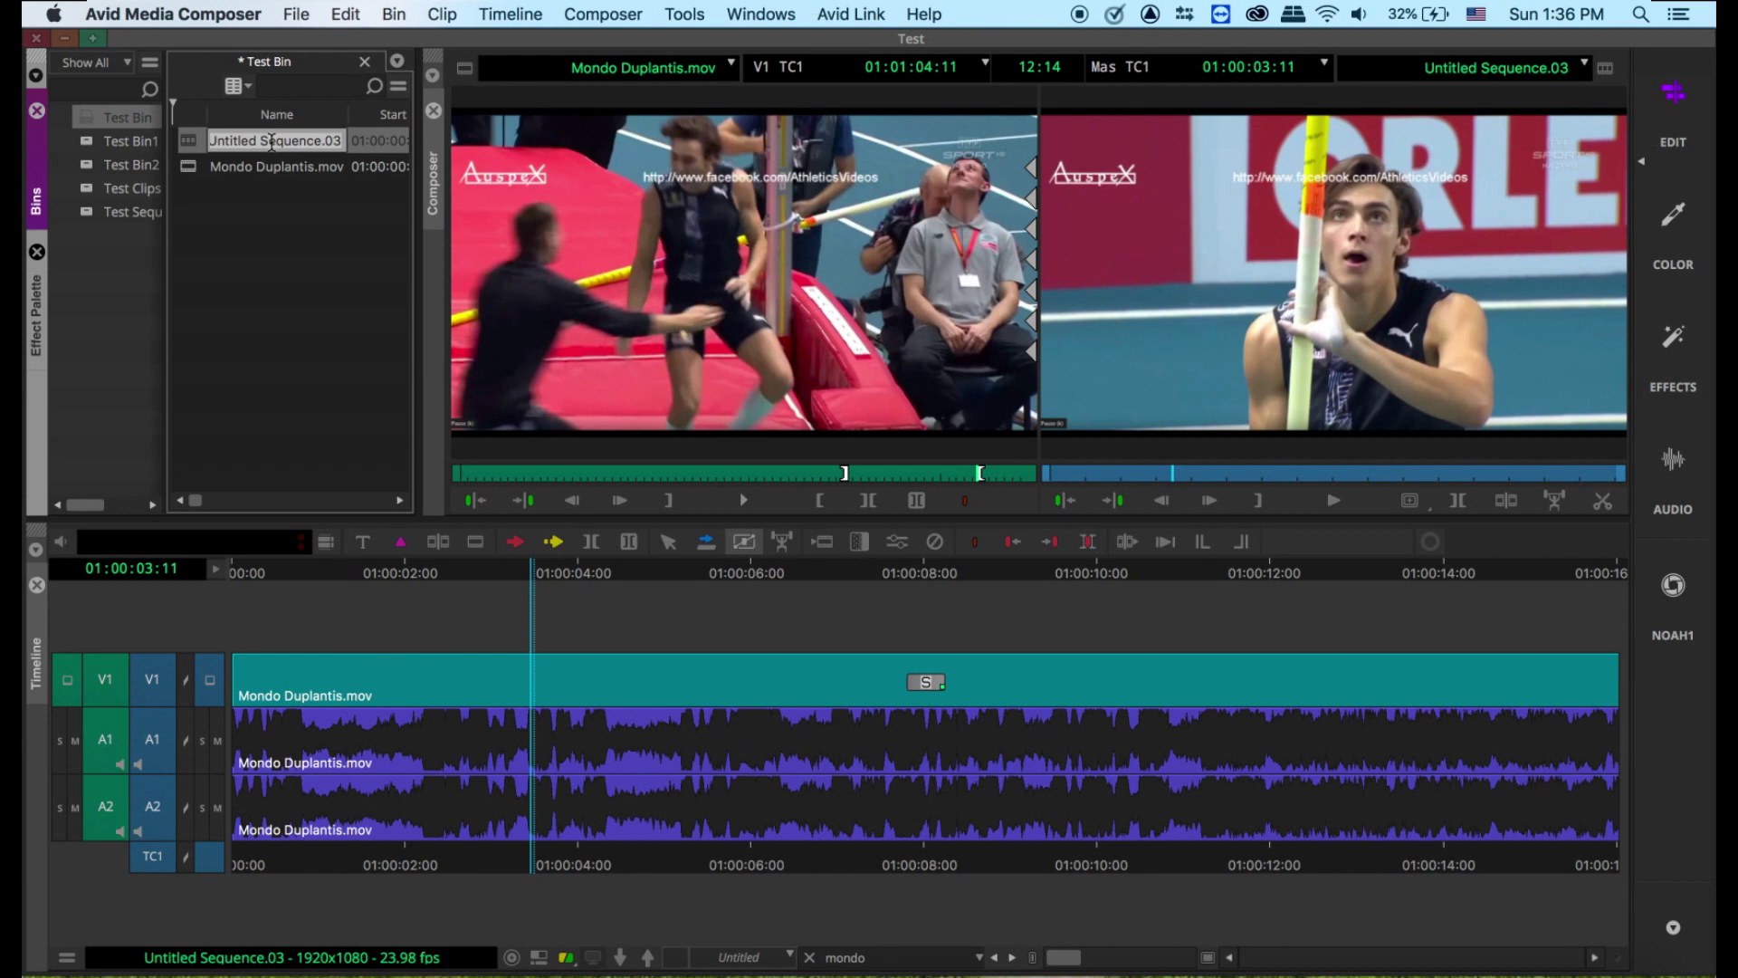
type("Jump")
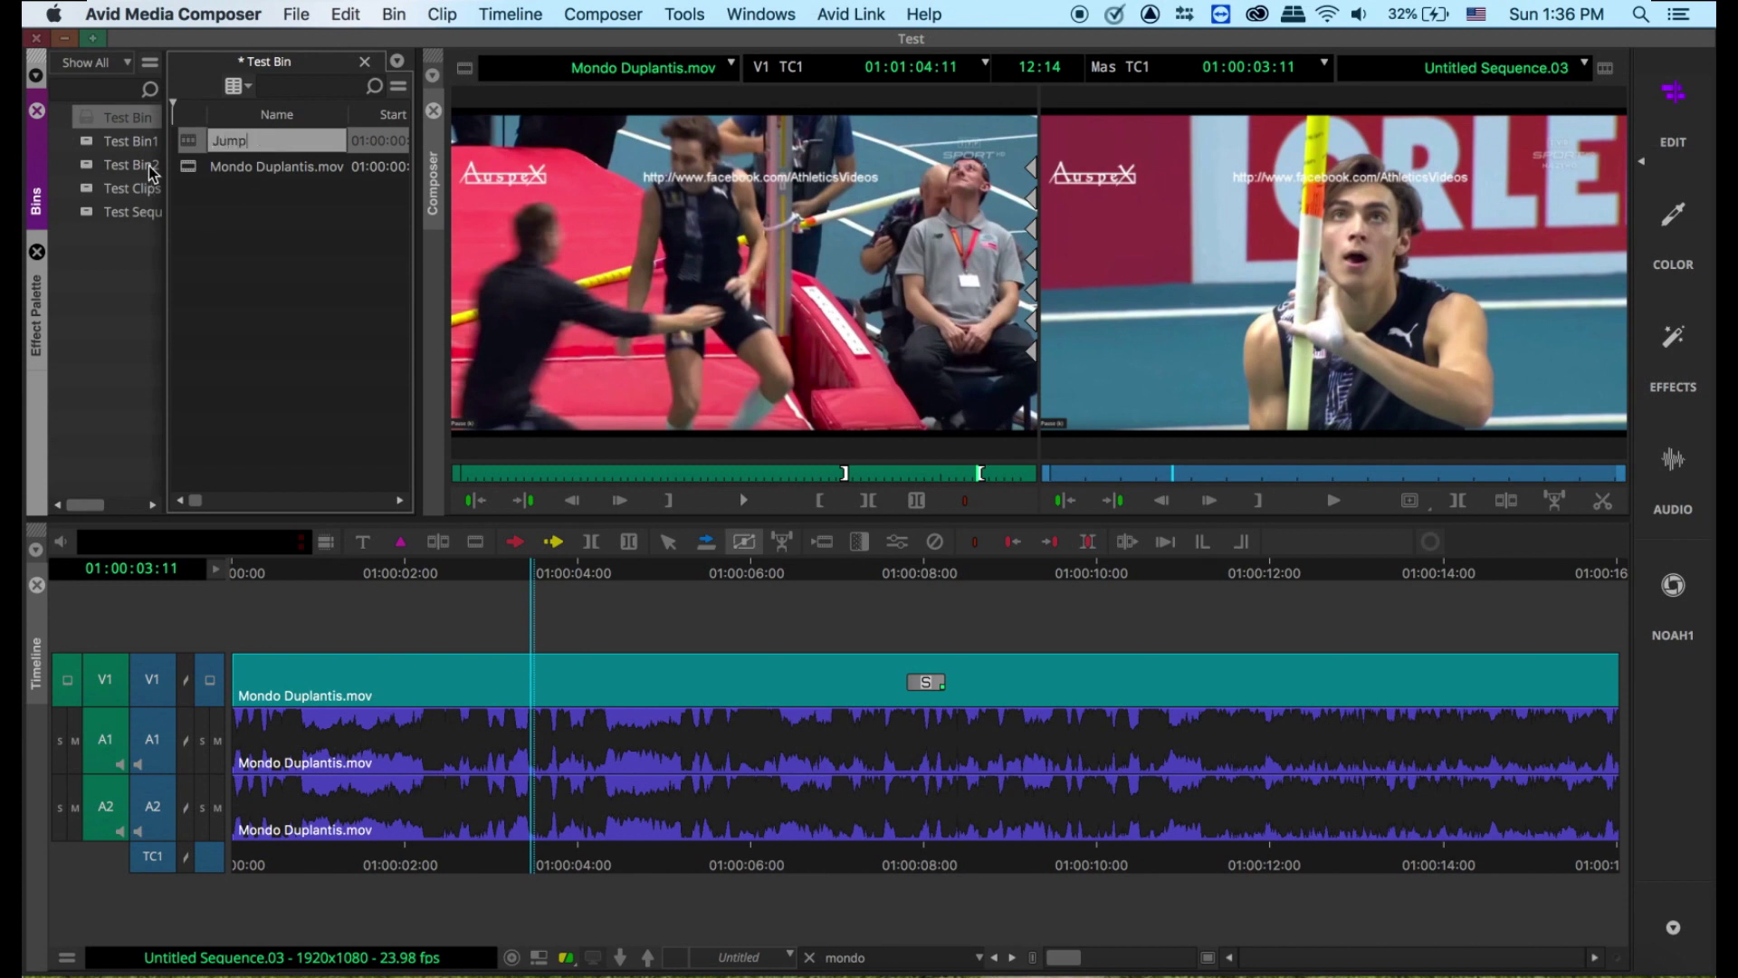
left_click(190, 150)
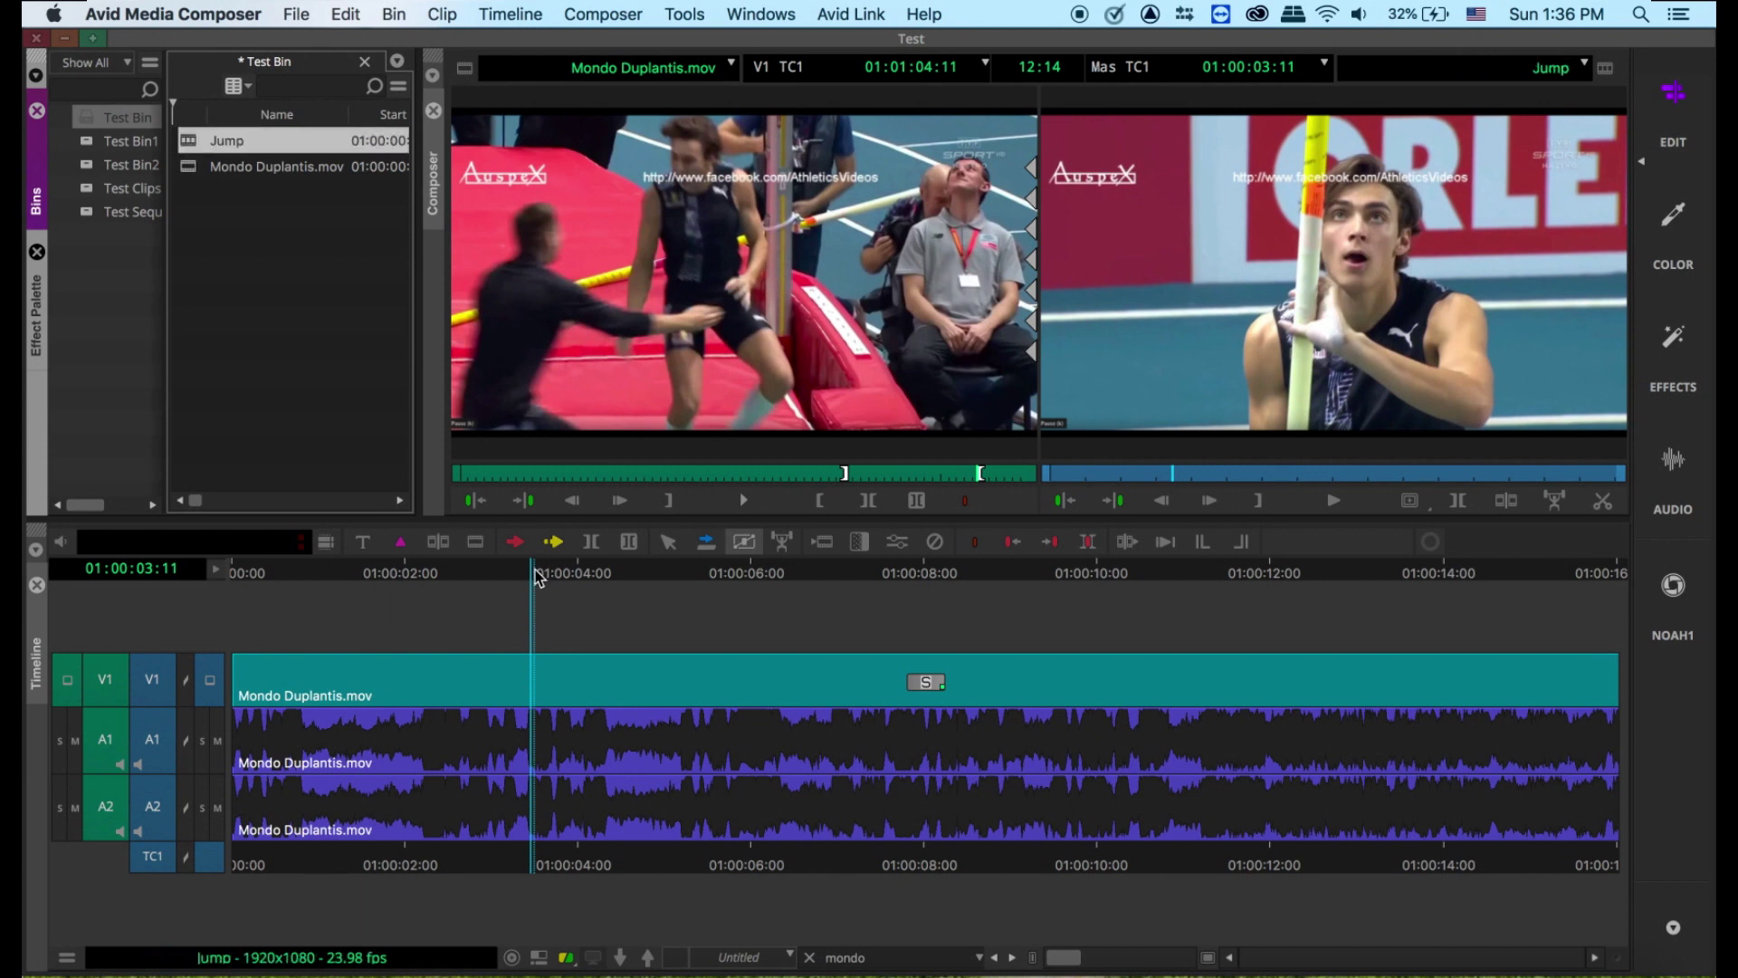
Create a video mixdown of the Jump sequence in Test Bin on the Data drive at XDCAM HD 50Mbits
left_click_drag(492, 572, 184, 606)
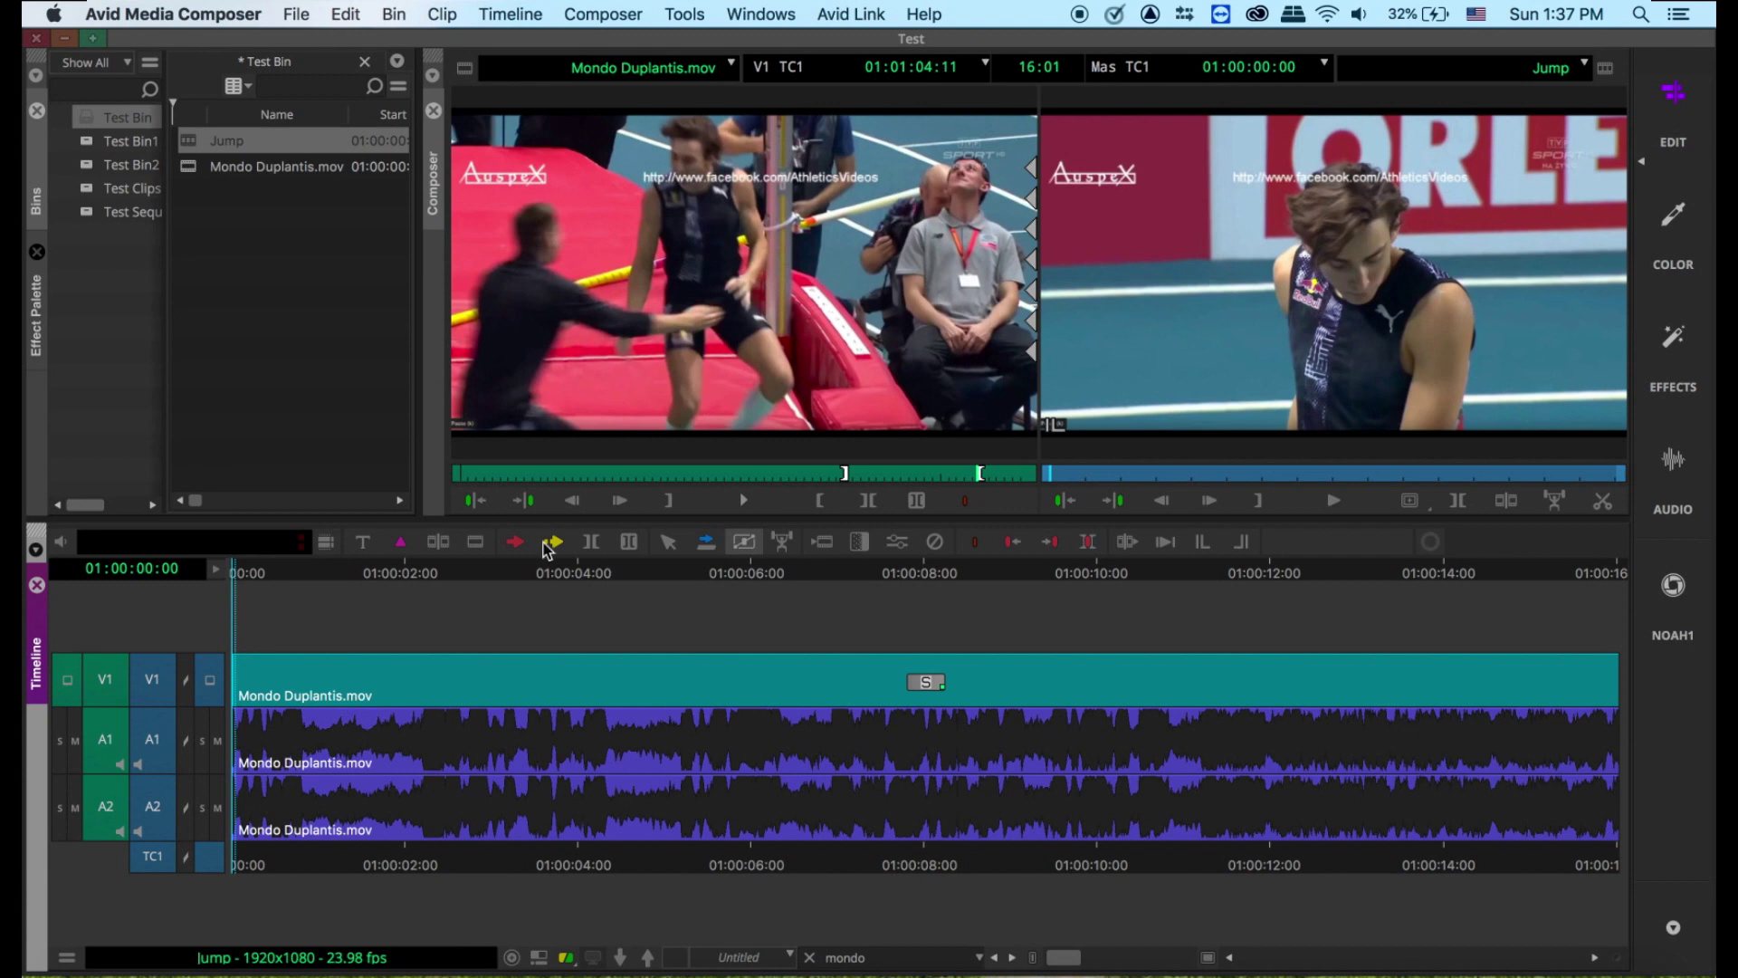
left_click(510, 14)
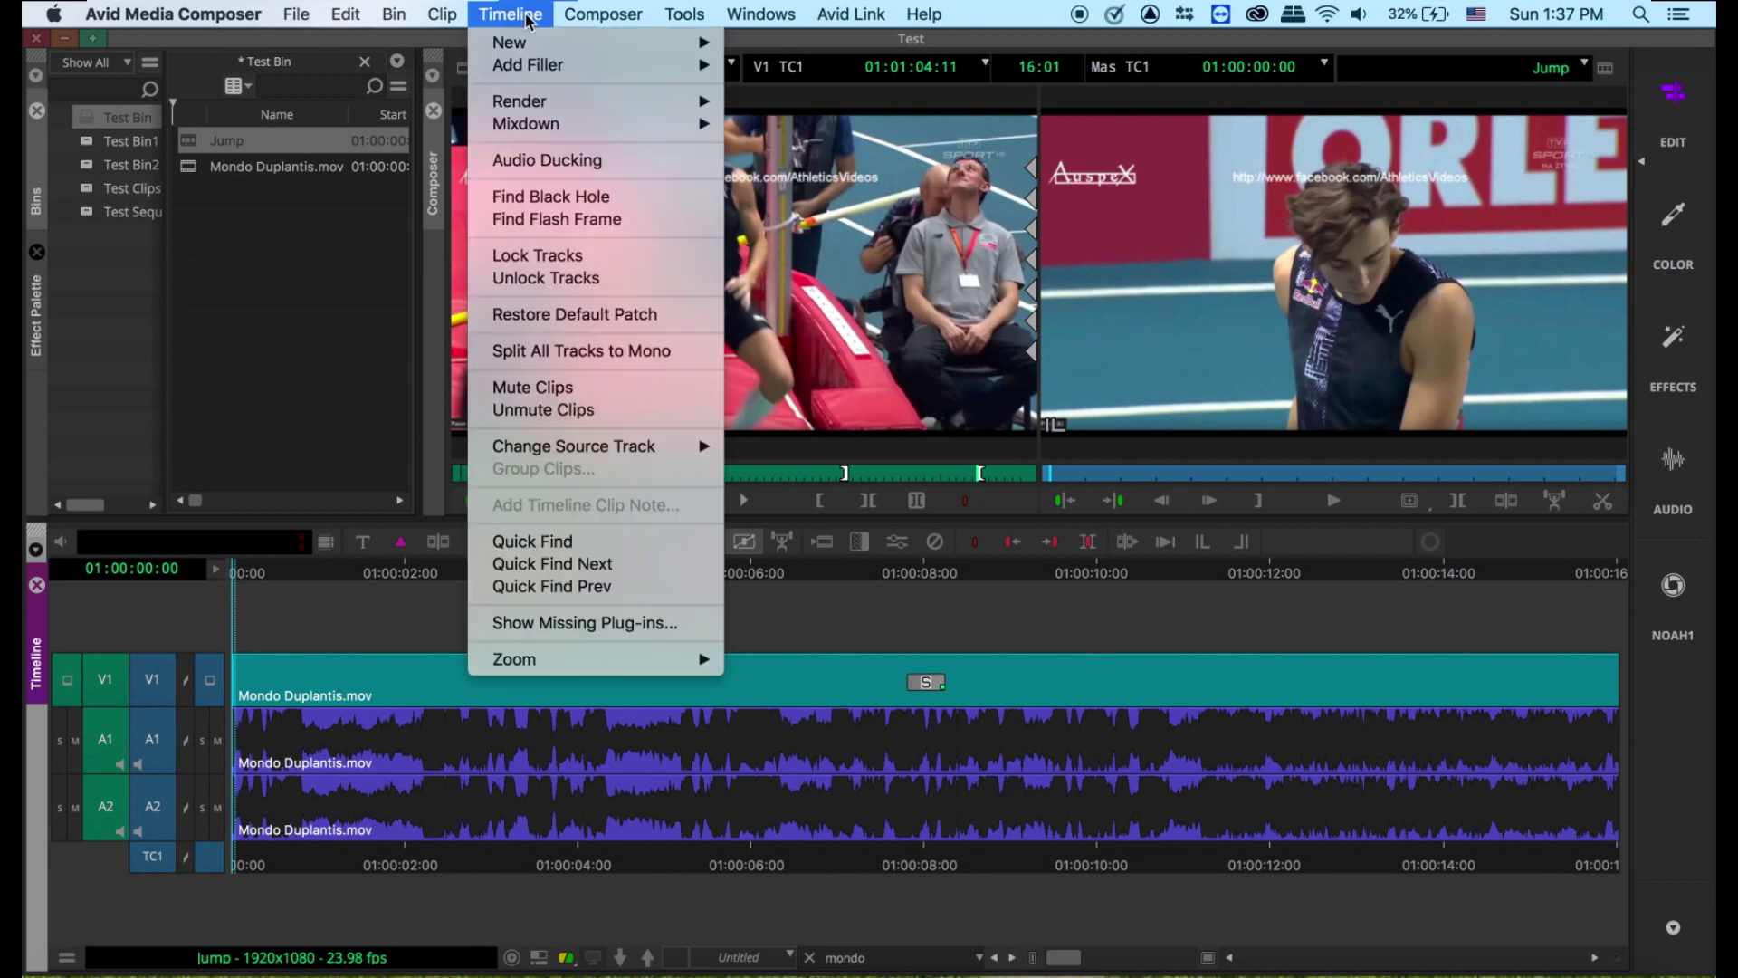
mouse_move(554, 124)
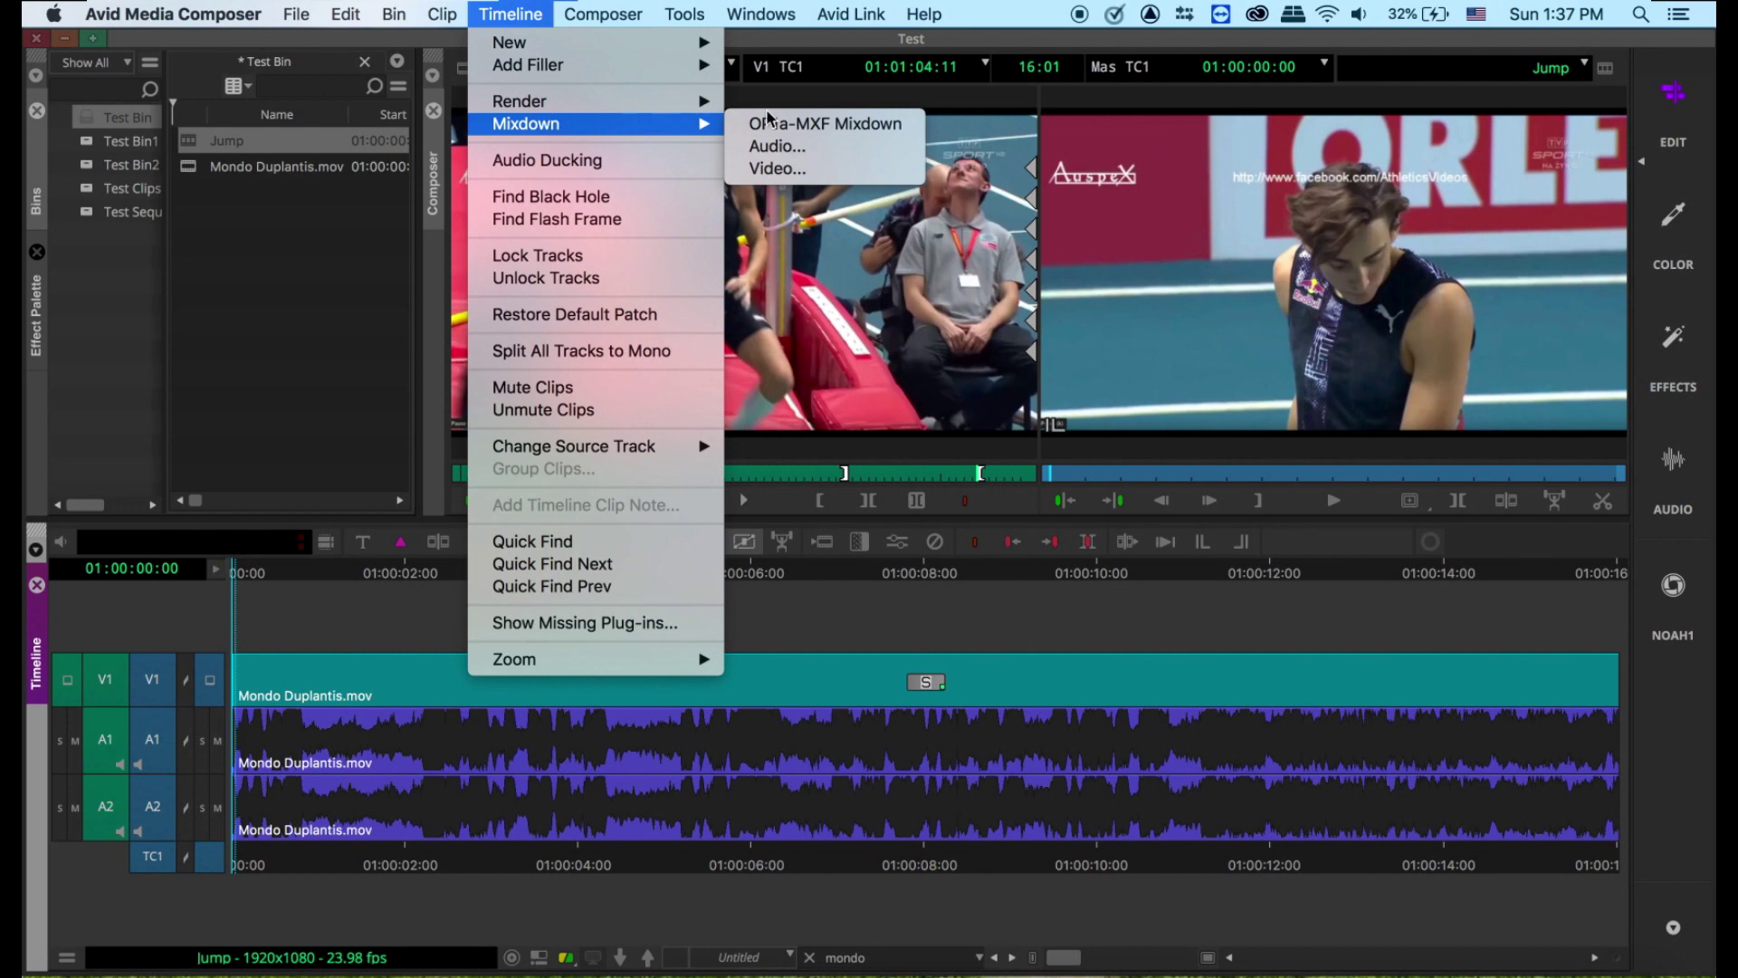
left_click(763, 172)
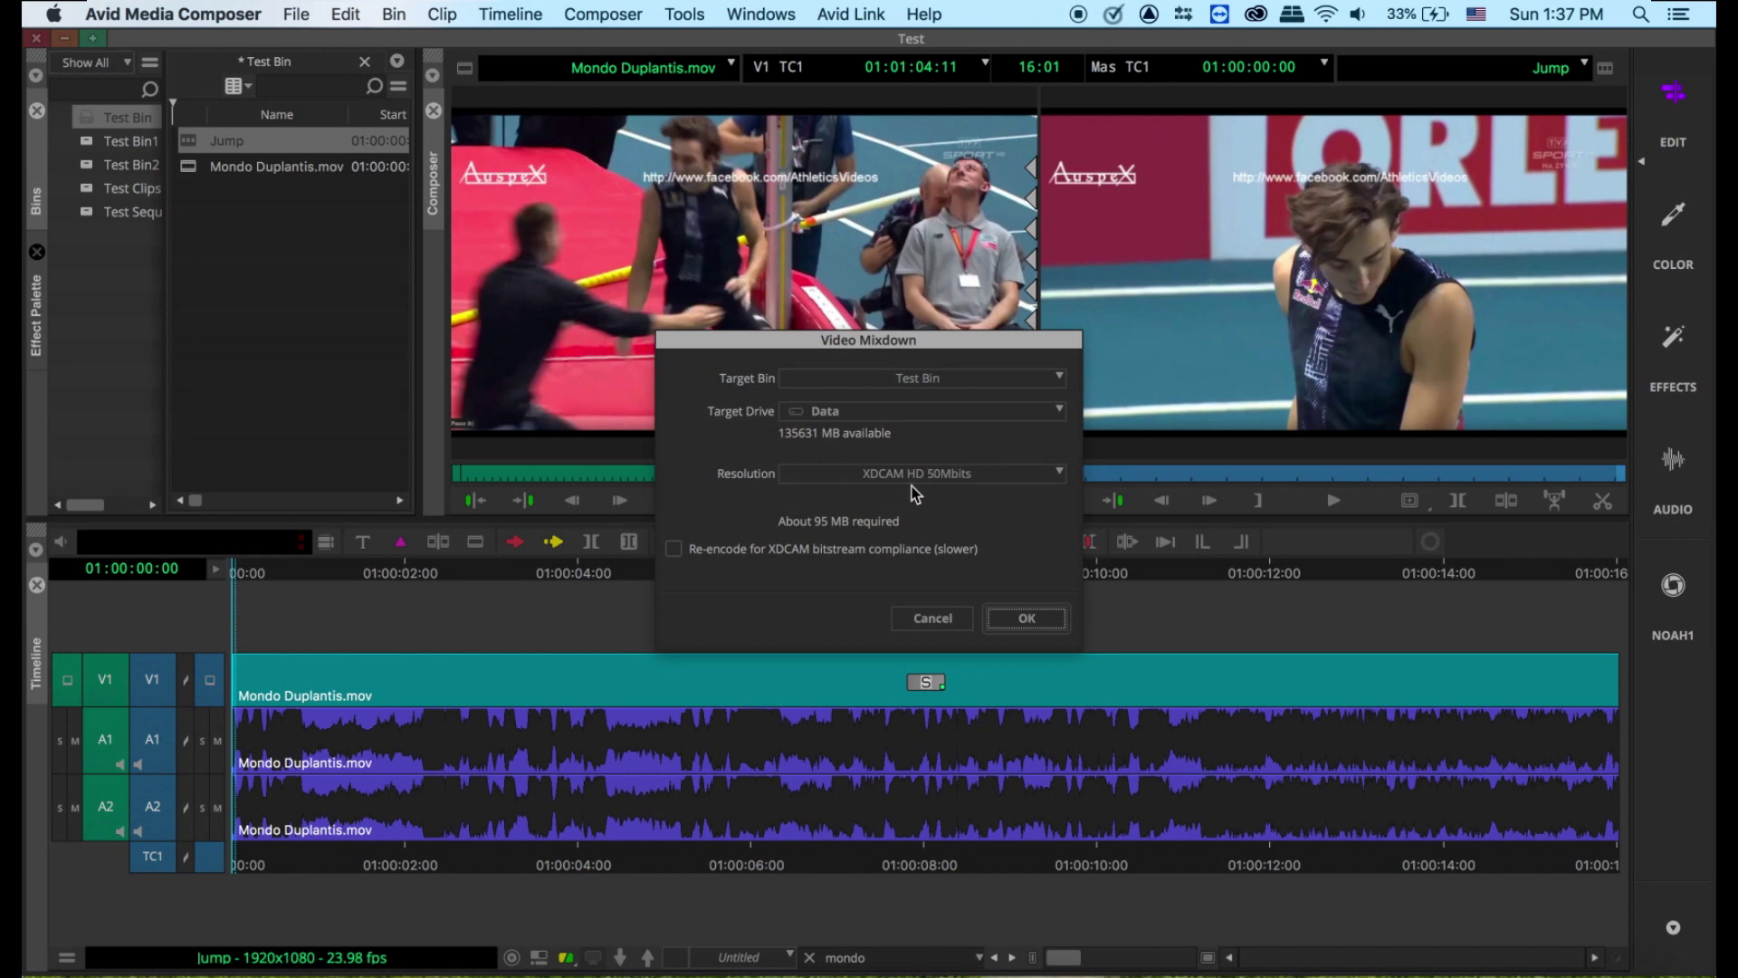
left_click(1026, 618)
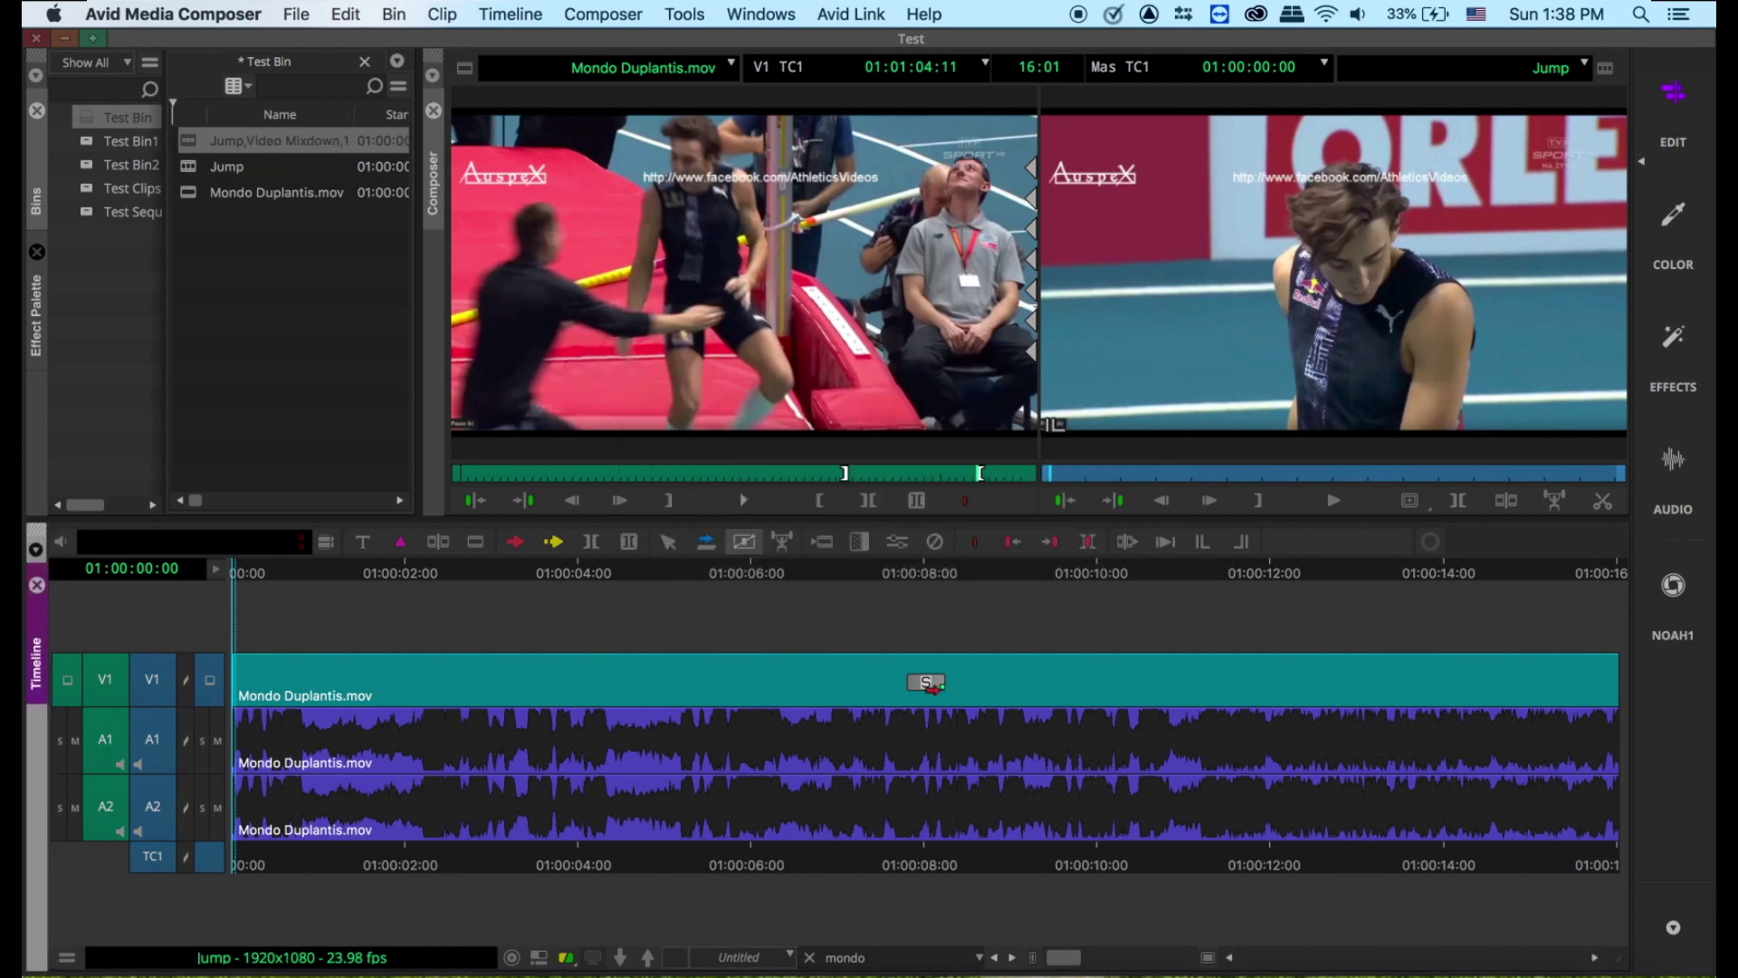
Load the video mixdown clip as the source and deselect record tracks A1 and A2
double_click(193, 145)
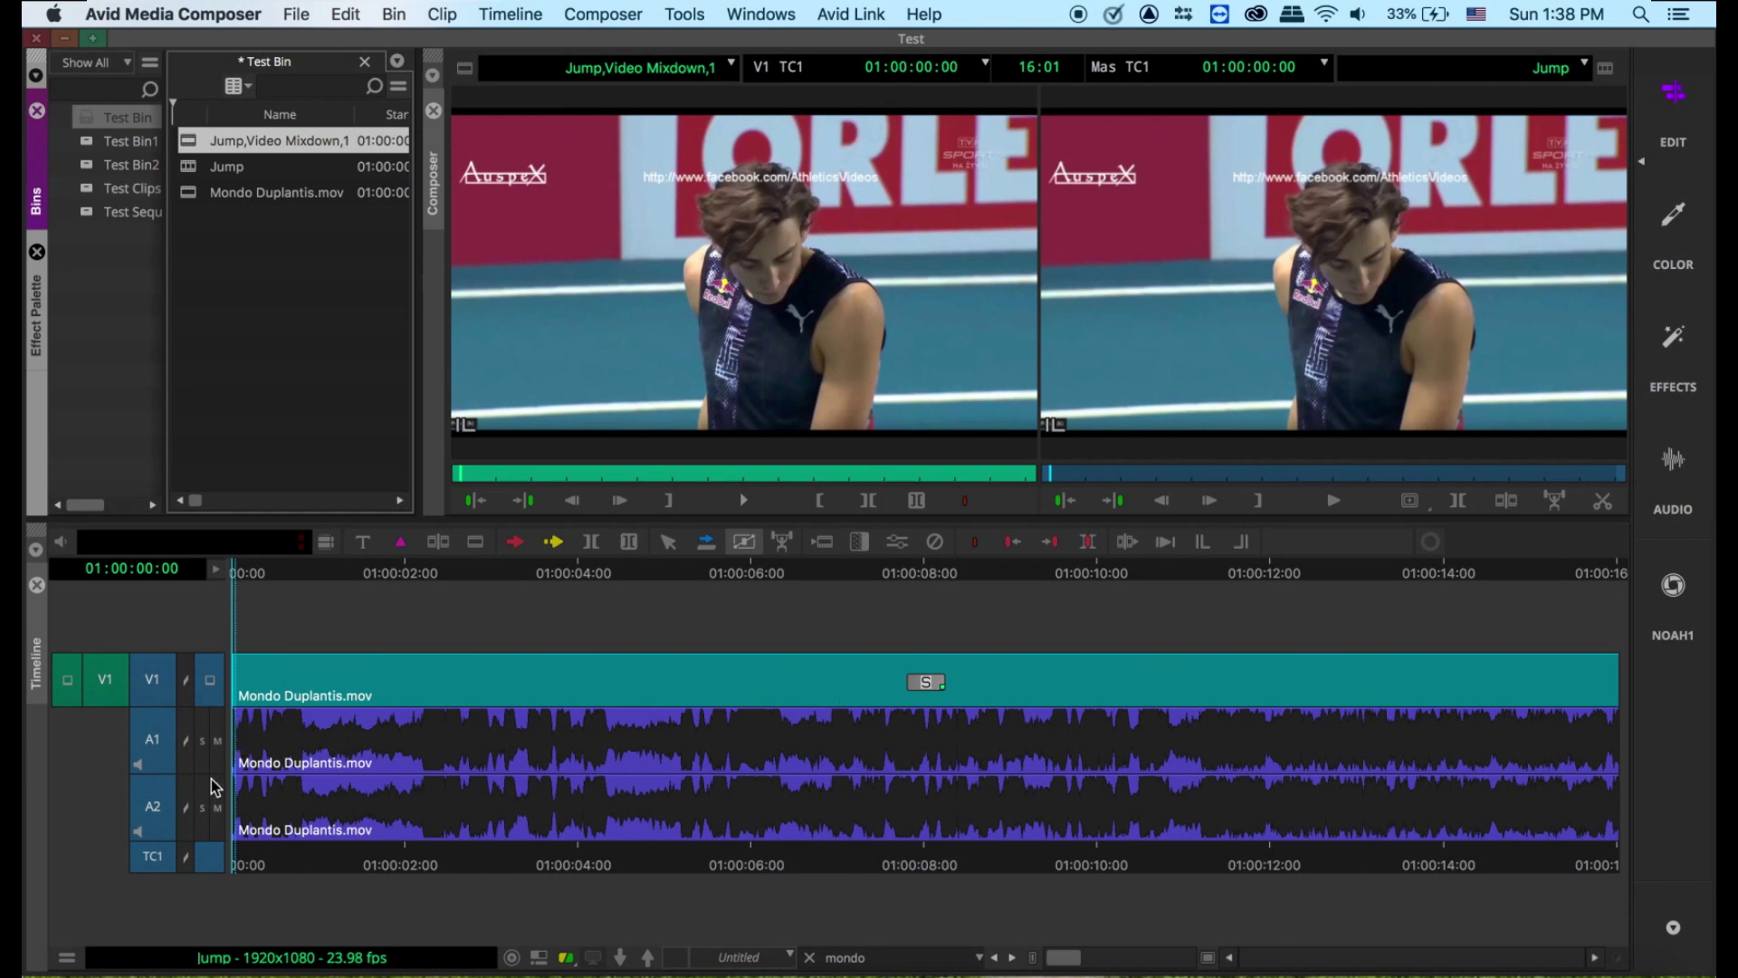
left_click(164, 763)
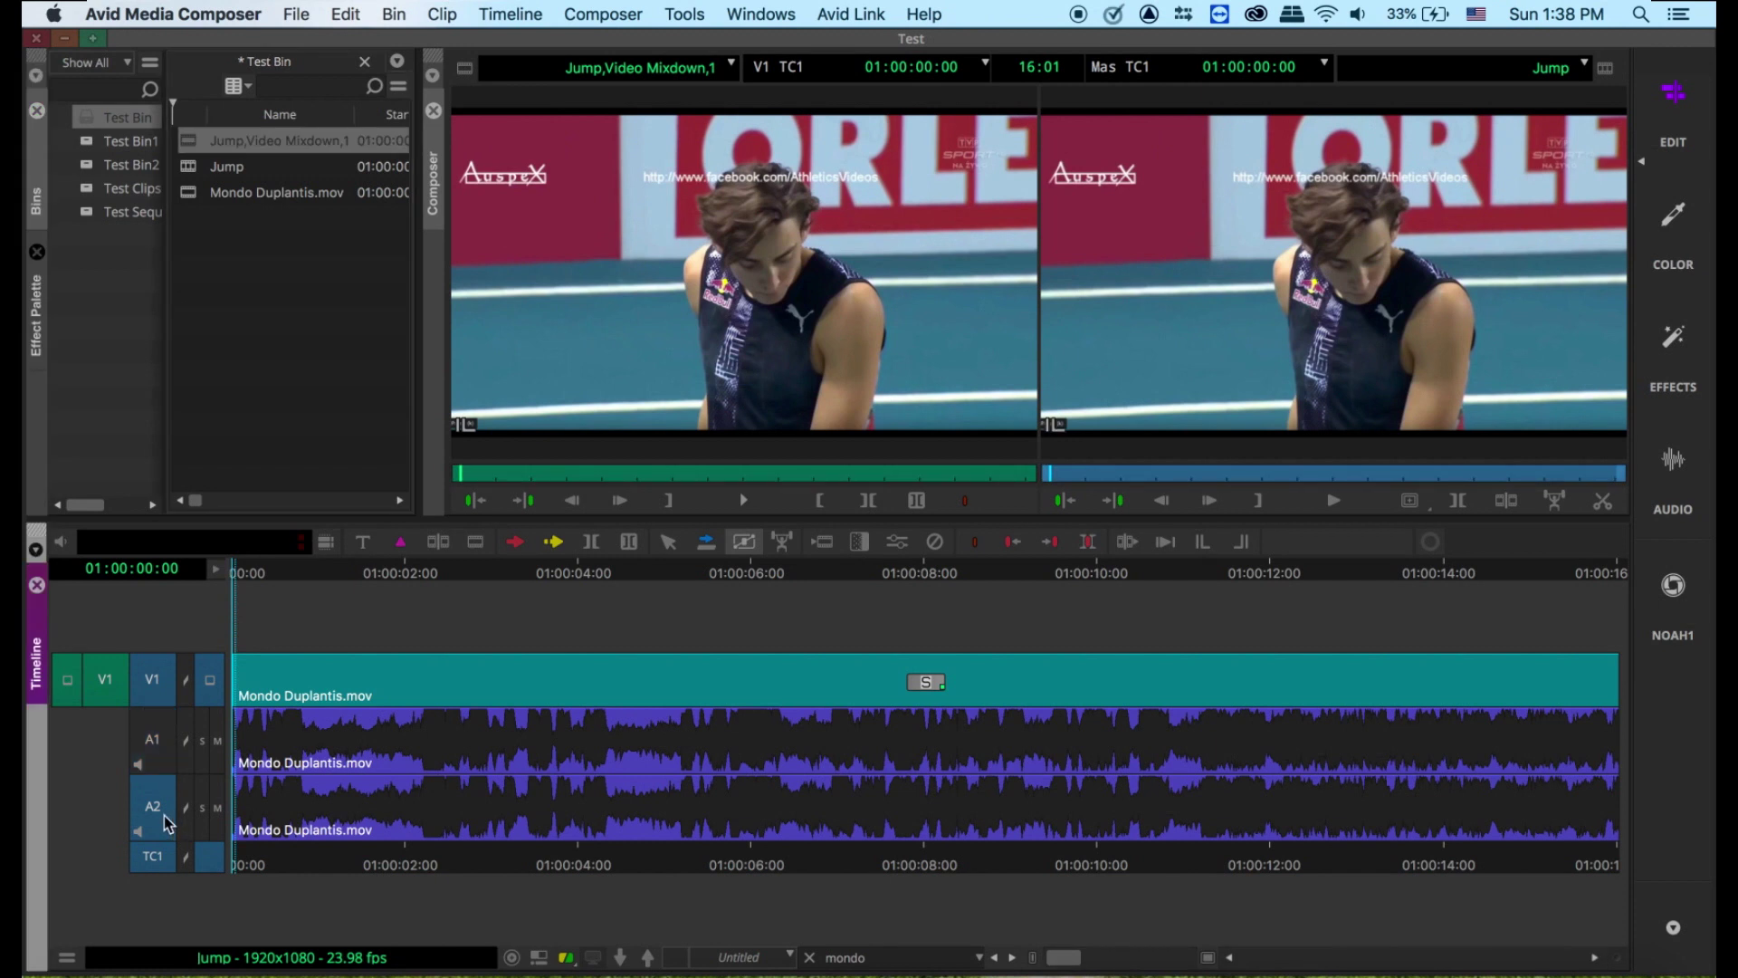
left_click(171, 824)
Overwrite the video on V1 with the mixdown clip from the sequence start and scrub through the result
left_click(263, 578)
key("Home")
key("space")
key("Home")
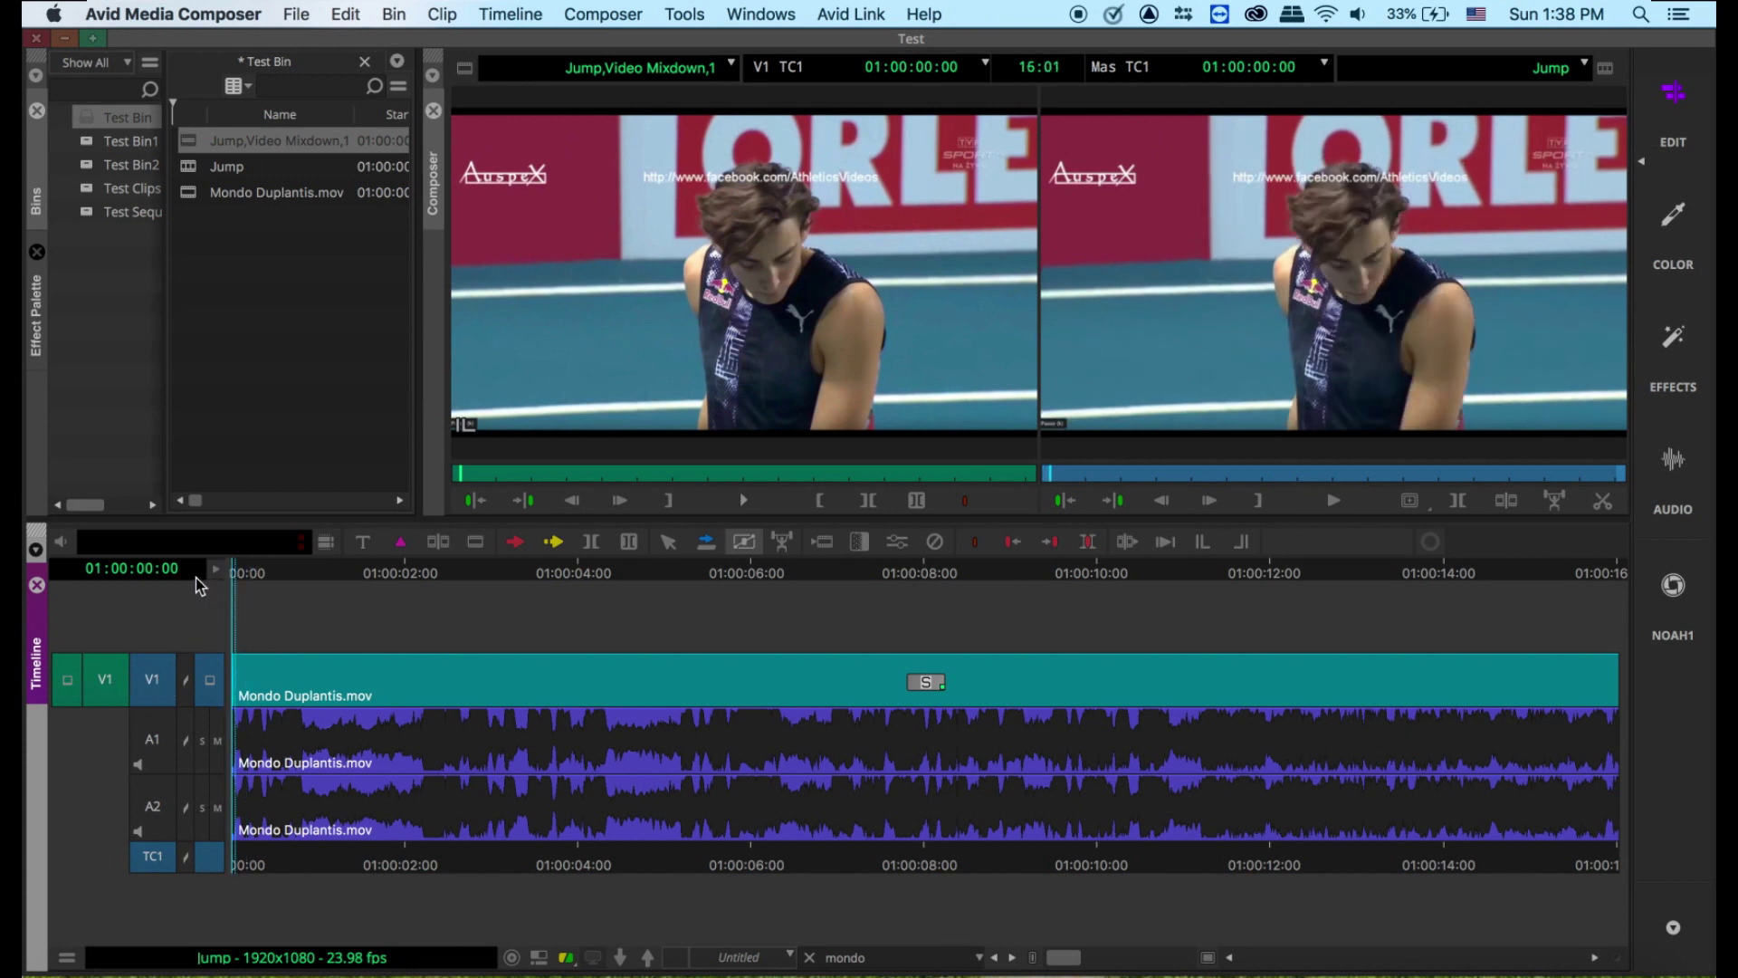
key("b")
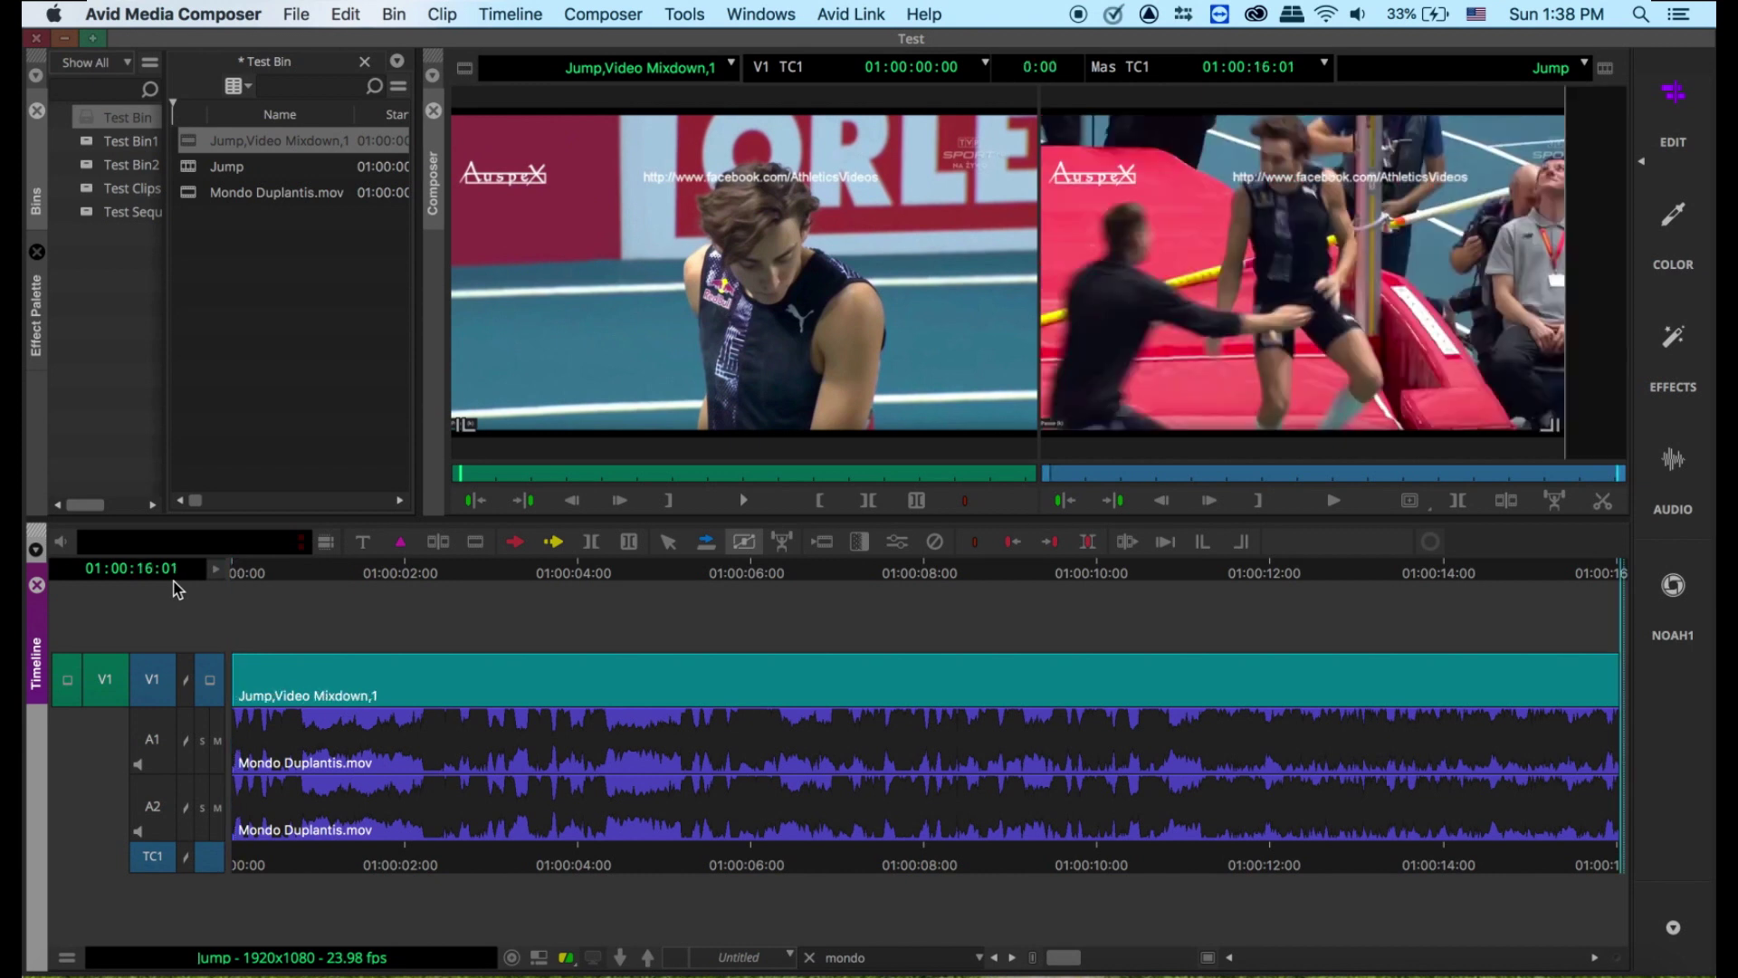
left_click_drag(495, 583, 540, 580)
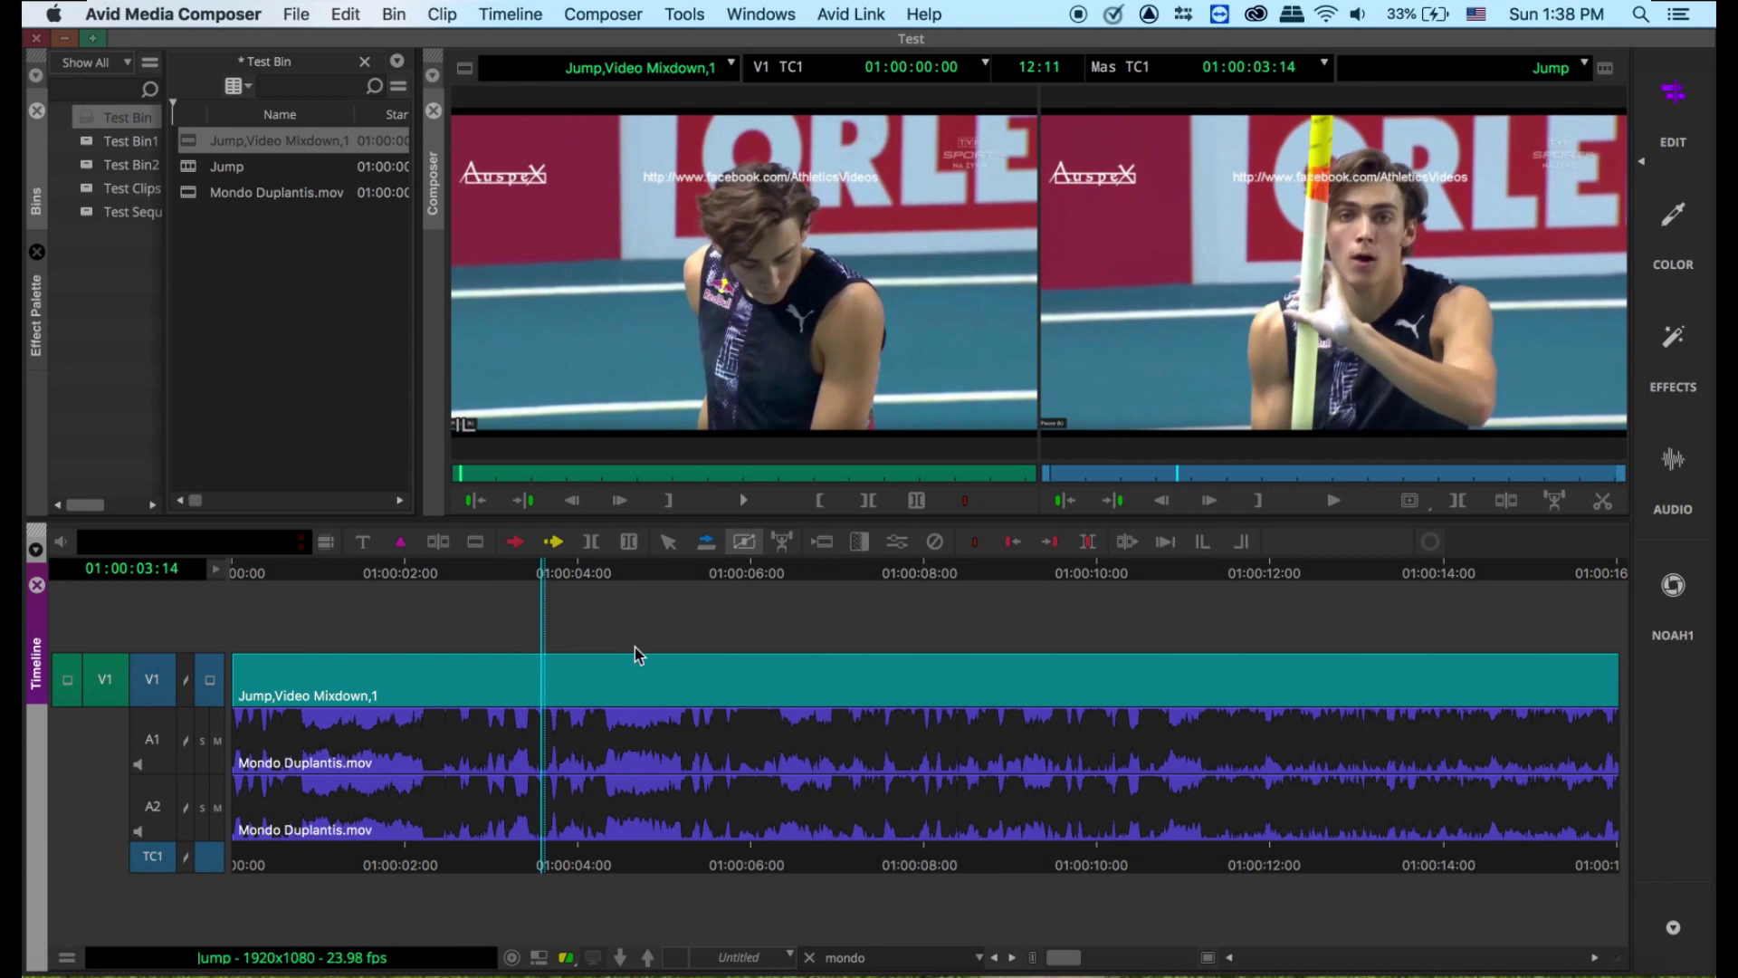
left_click(555, 582)
left_click(337, 570)
left_click_drag(319, 567, 655, 641)
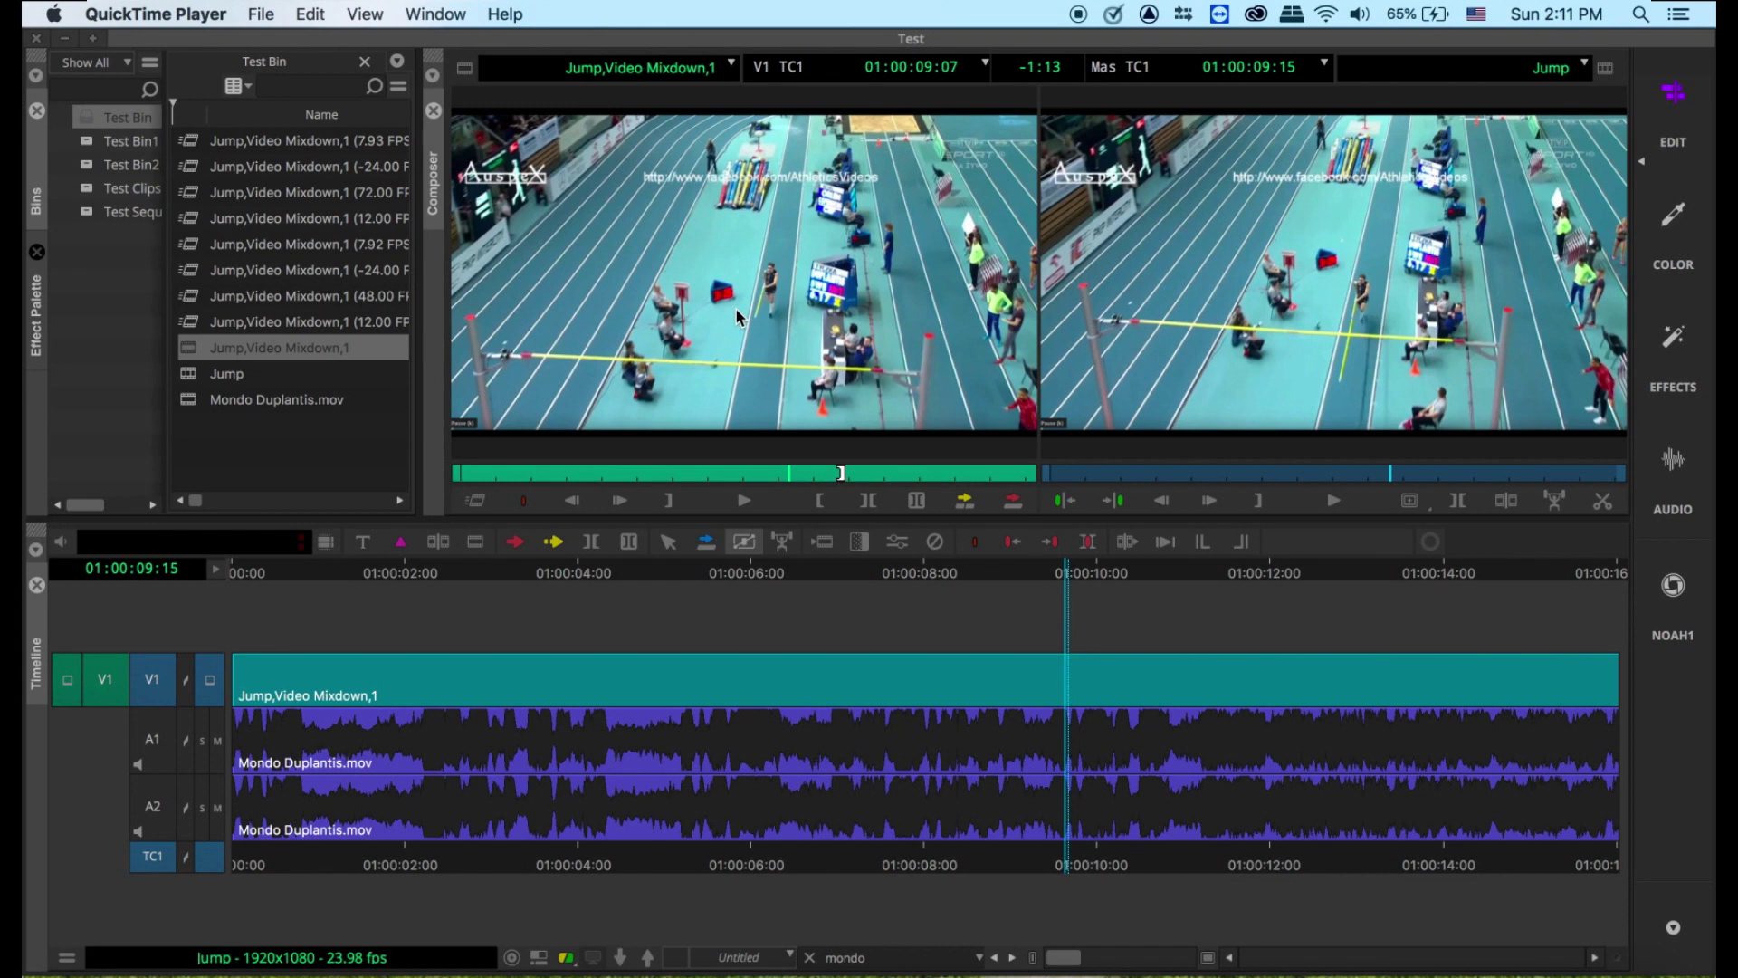
Locate the Motion Effect Editor among the Command Palette's FX commands and close the palette
left_click(801, 248)
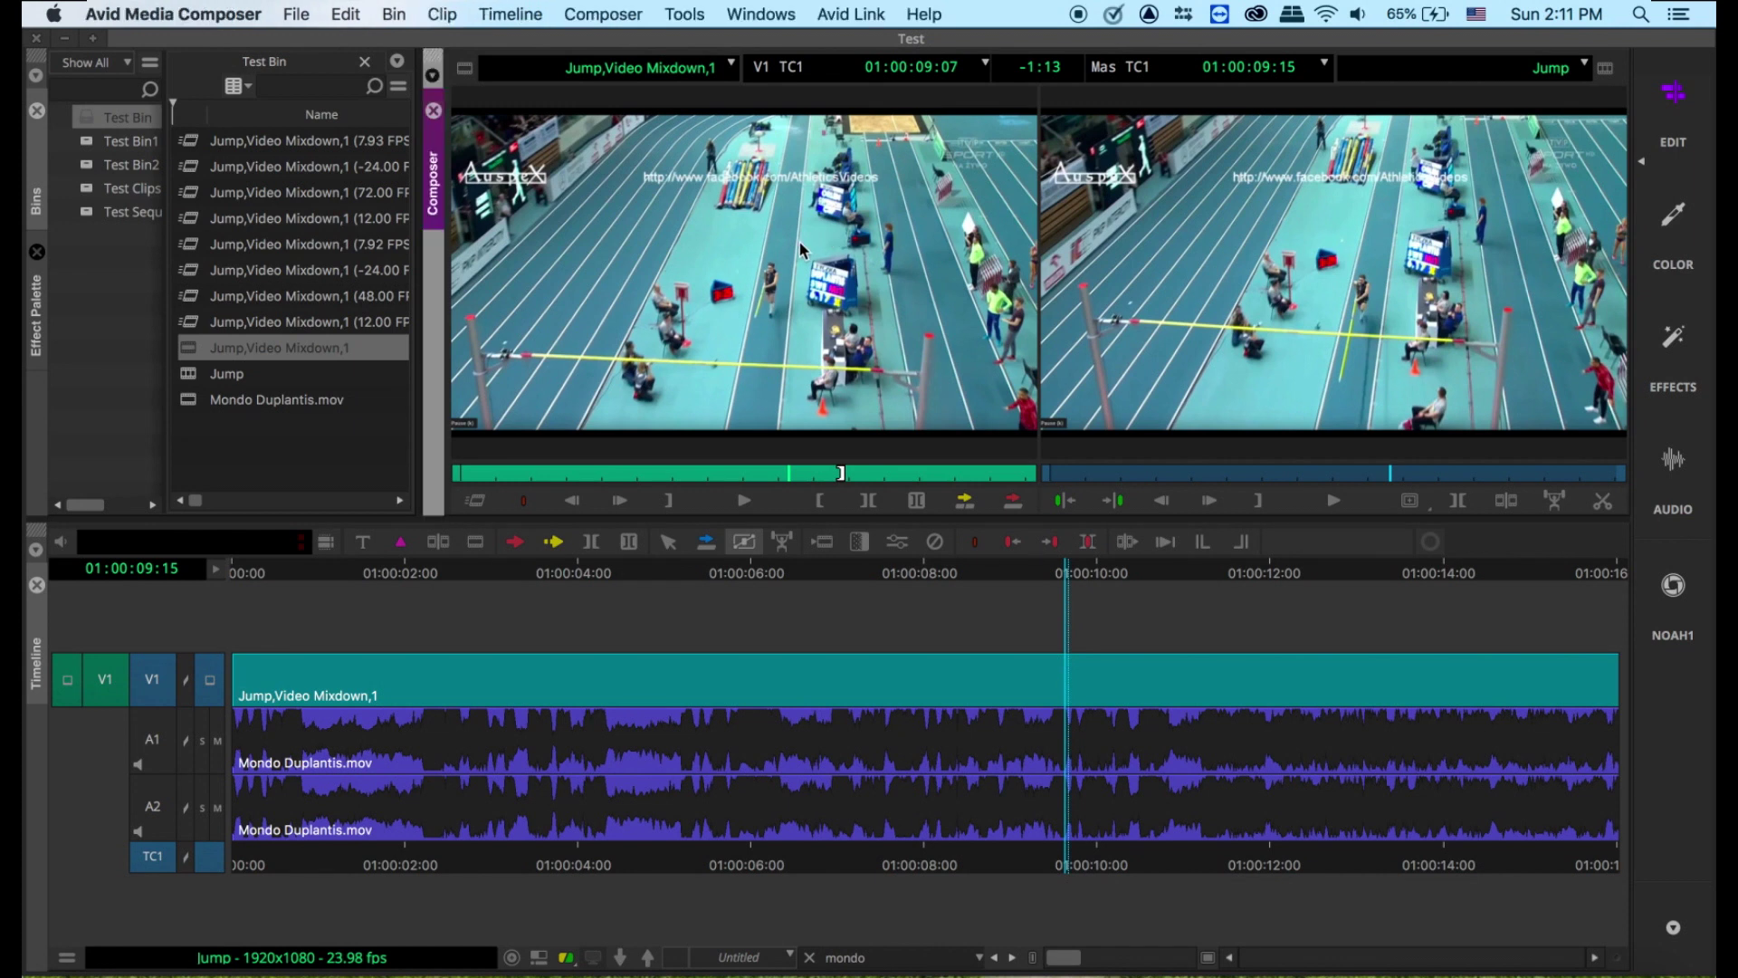
key("super+3")
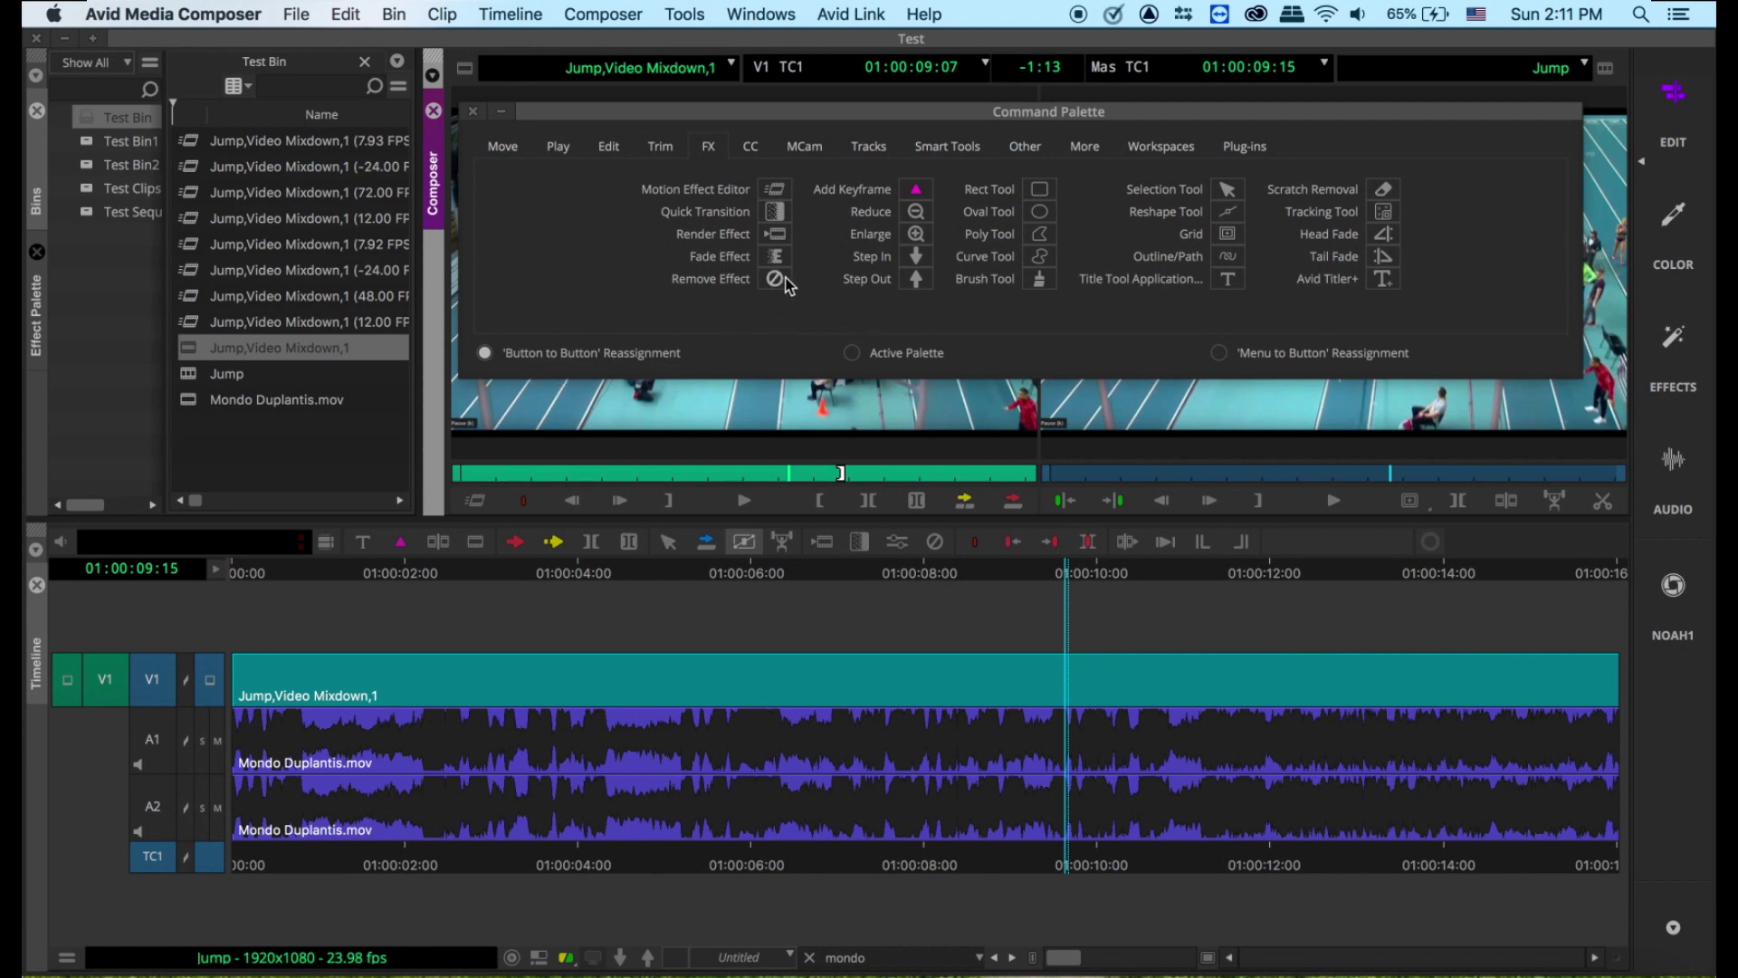
left_click_drag(776, 197, 539, 516)
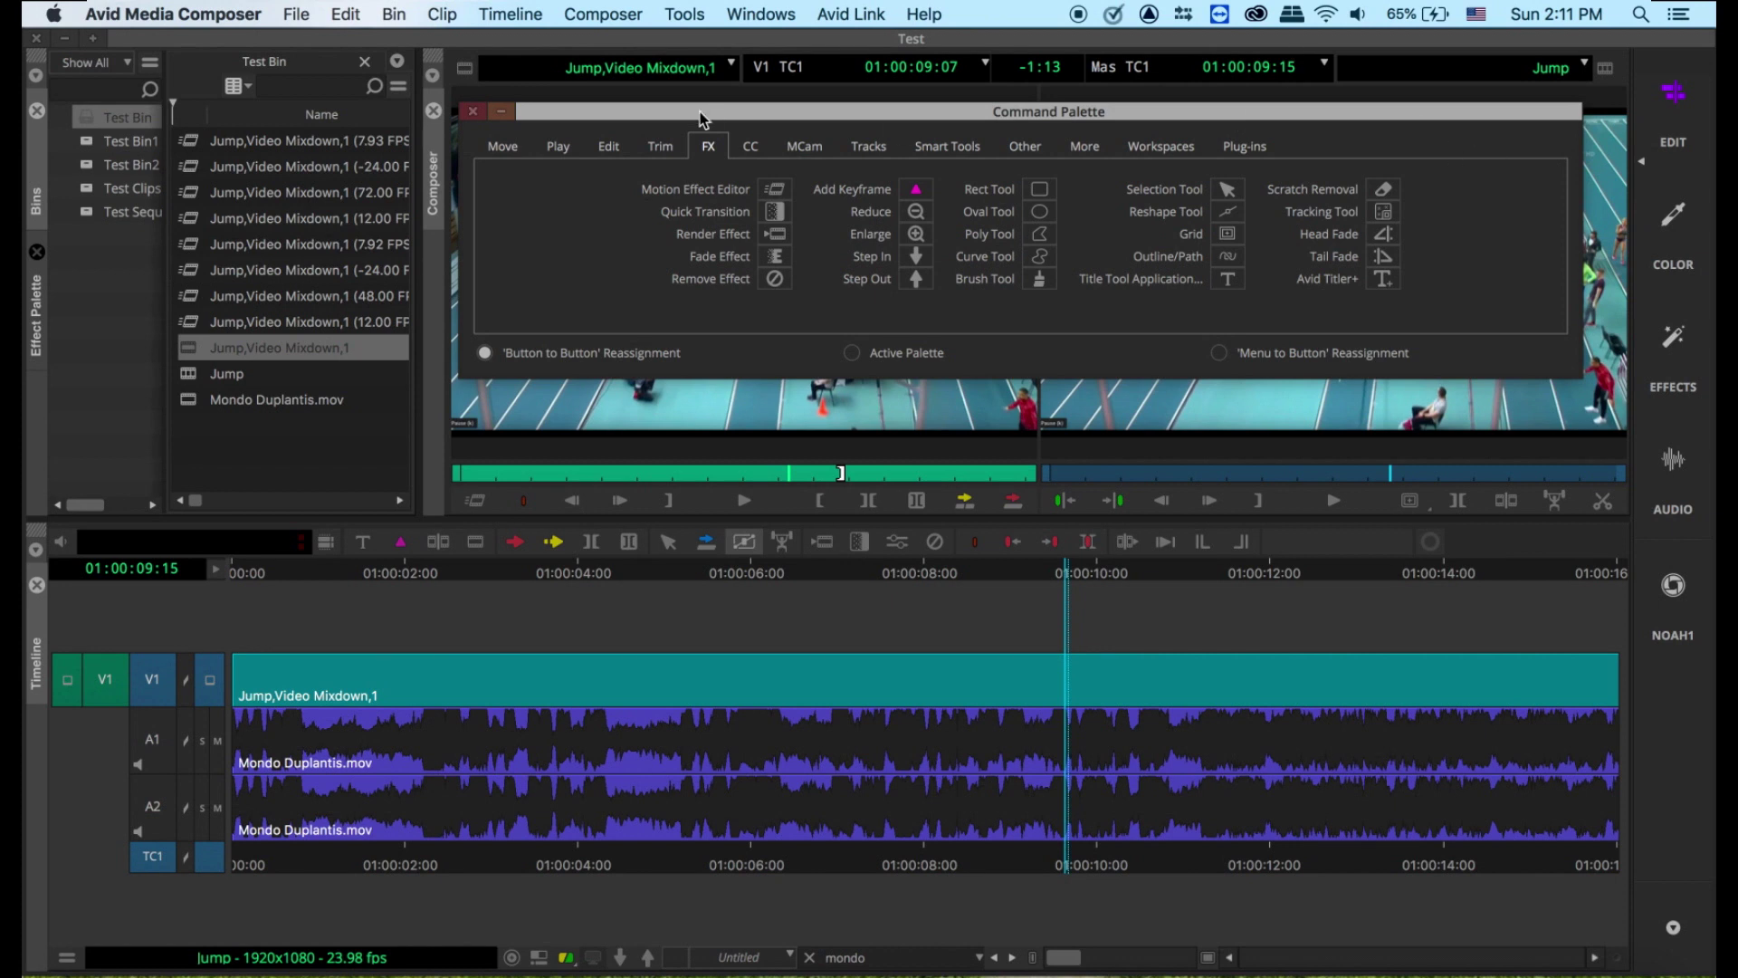
left_click(472, 113)
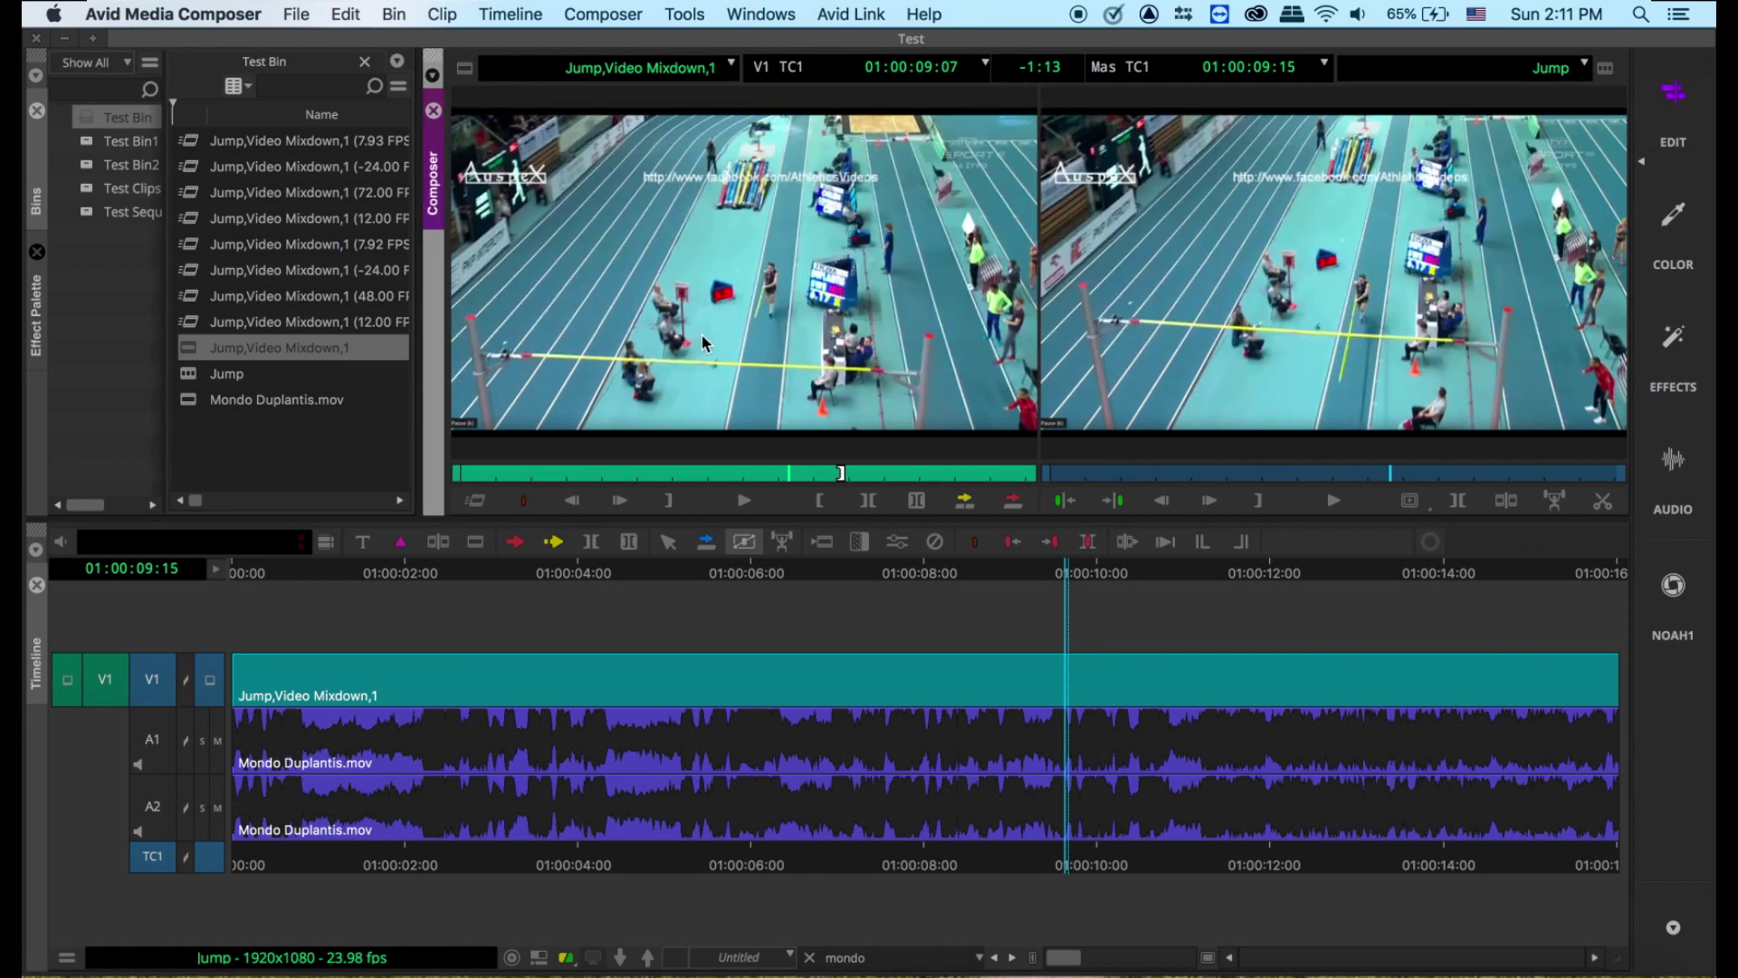
Mark the jump in the source mixdown clip from about 01:00:10:06 to 01:00:12:10
key("space")
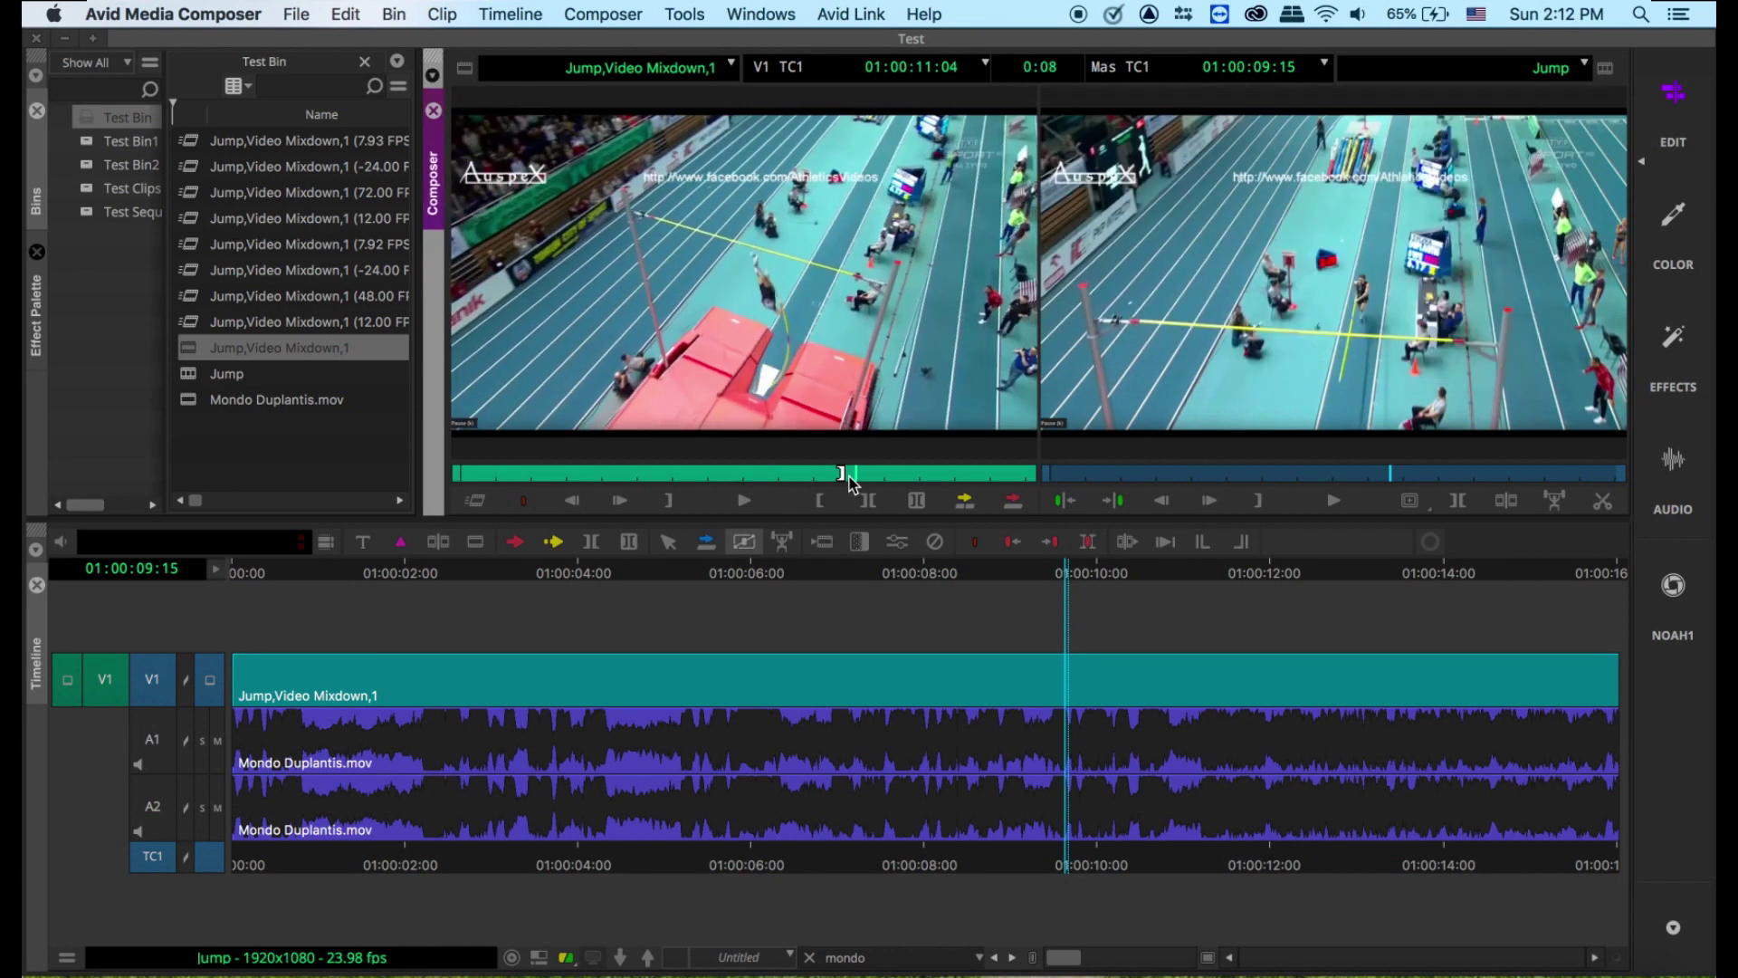
key("Left")
key("Left")
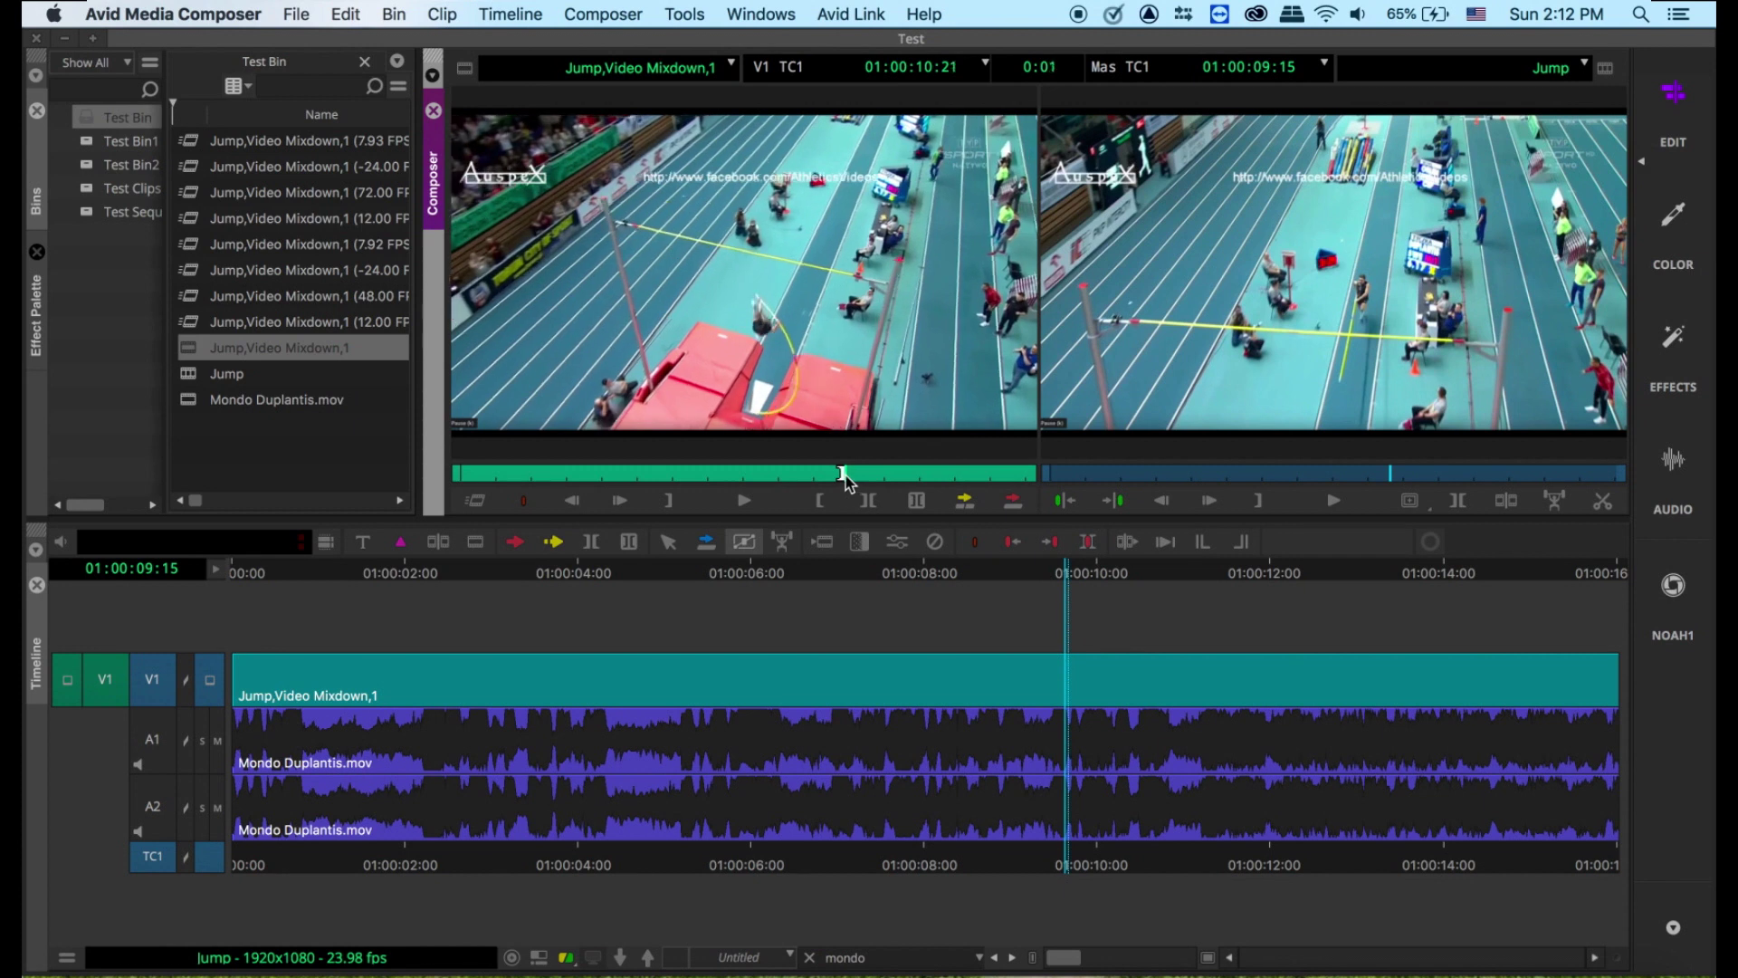
key("Left")
key("Left")
key("Left")
key("Left")
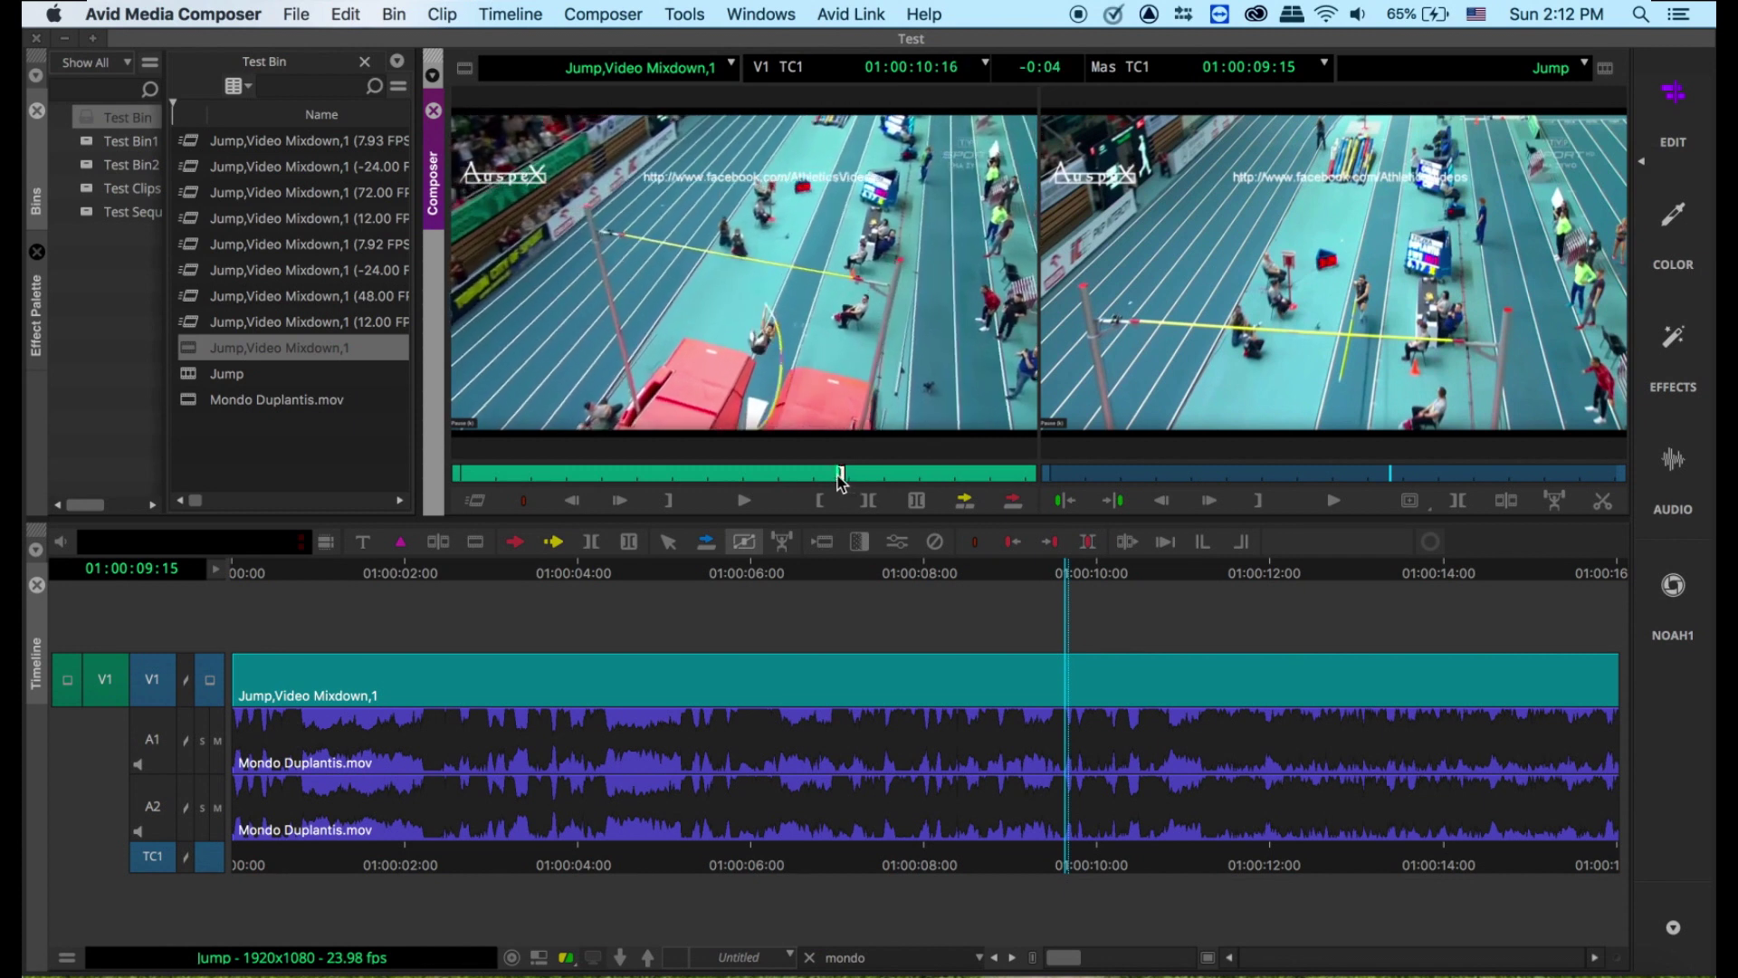
left_click_drag(839, 475, 903, 475)
key("o")
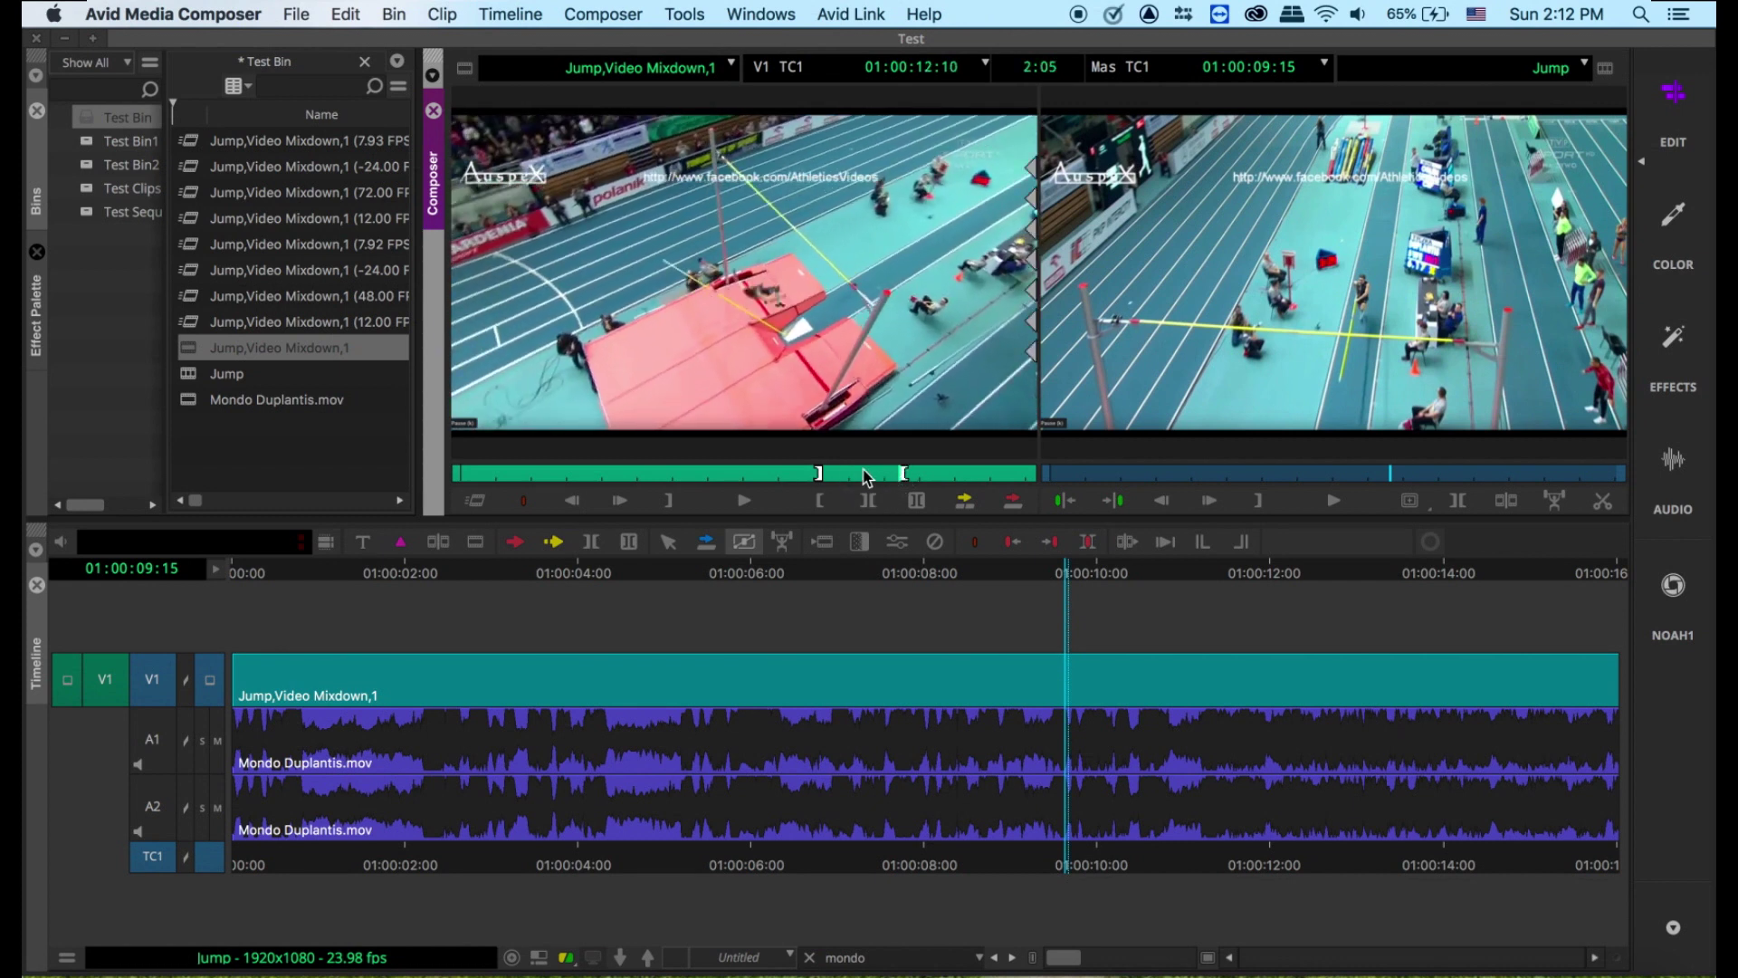
Create and render a variable-speed motion effect at 50% speed with Duplicated Field on the Data drive, and play it back
left_click(476, 509)
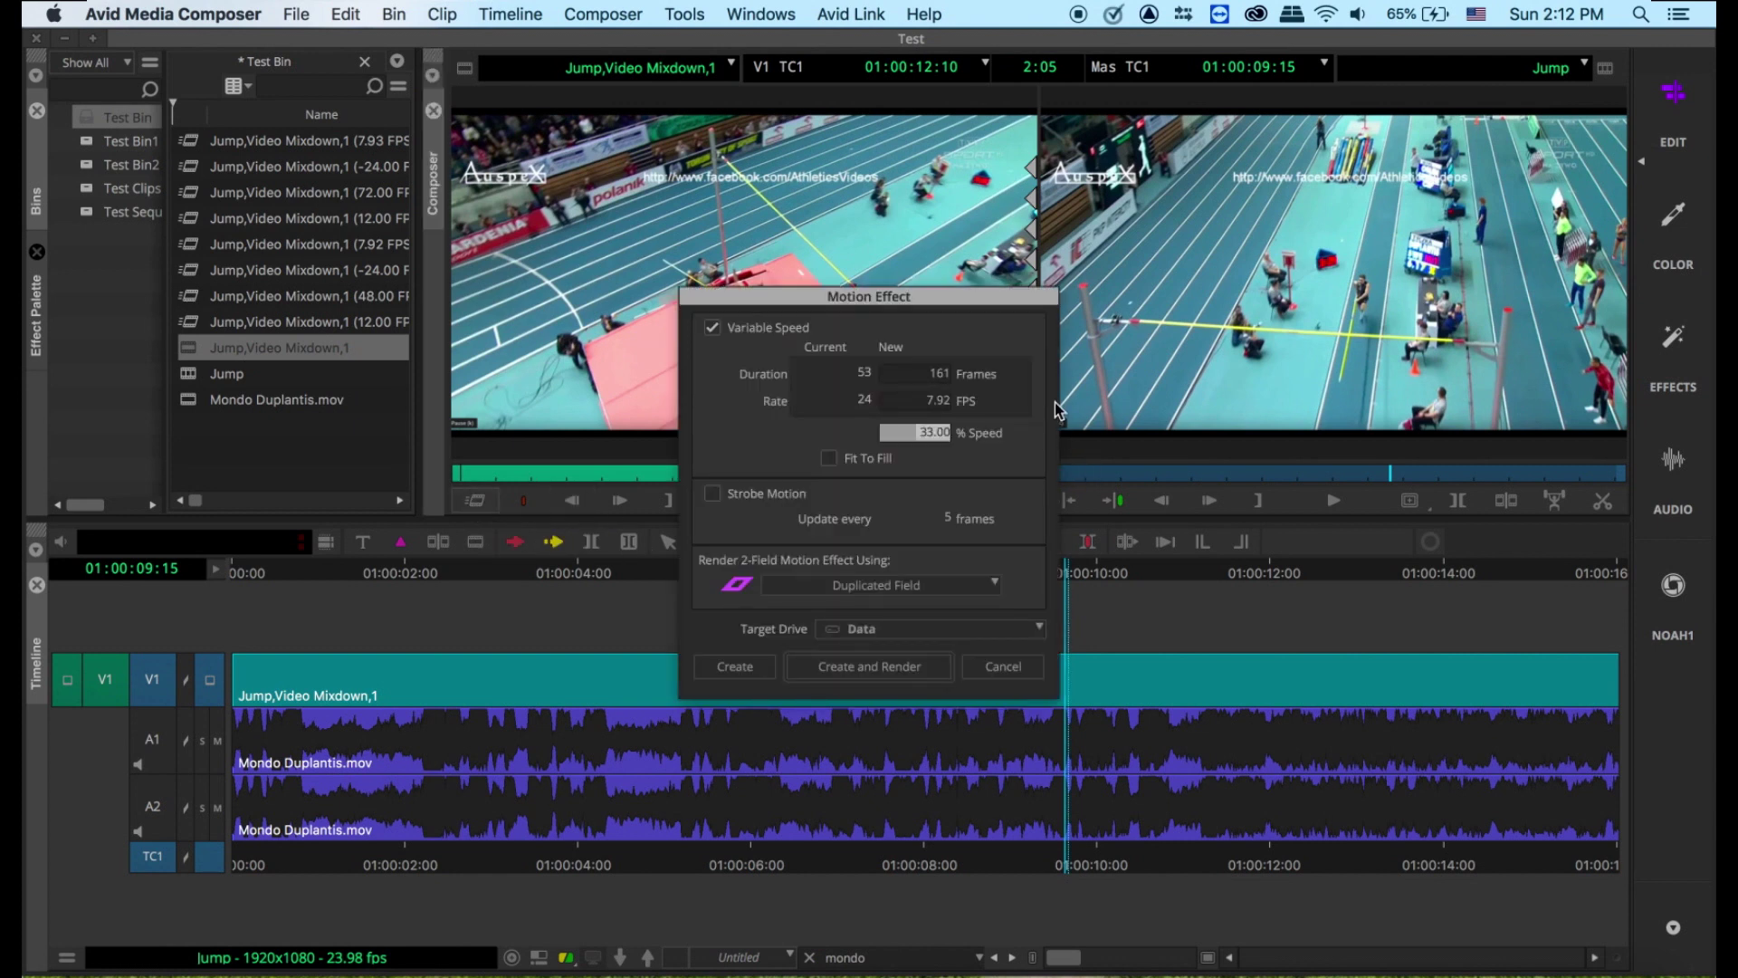
left_click_drag(973, 298, 1182, 190)
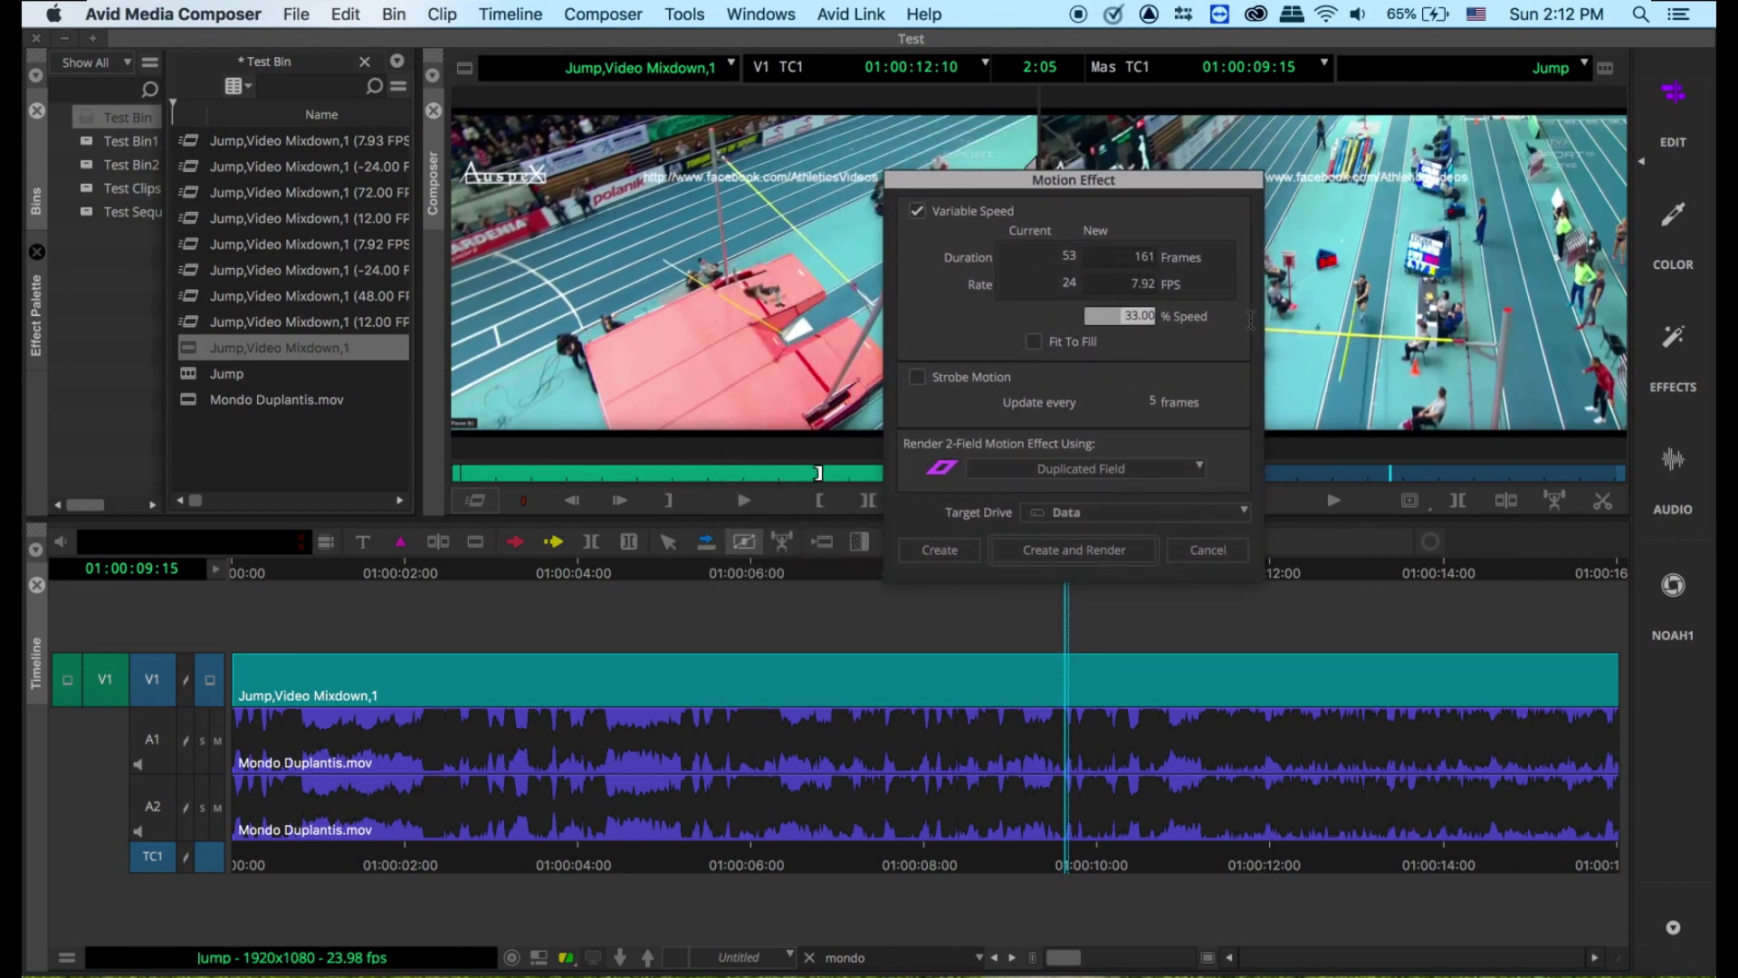
type("50")
left_click(1119, 477)
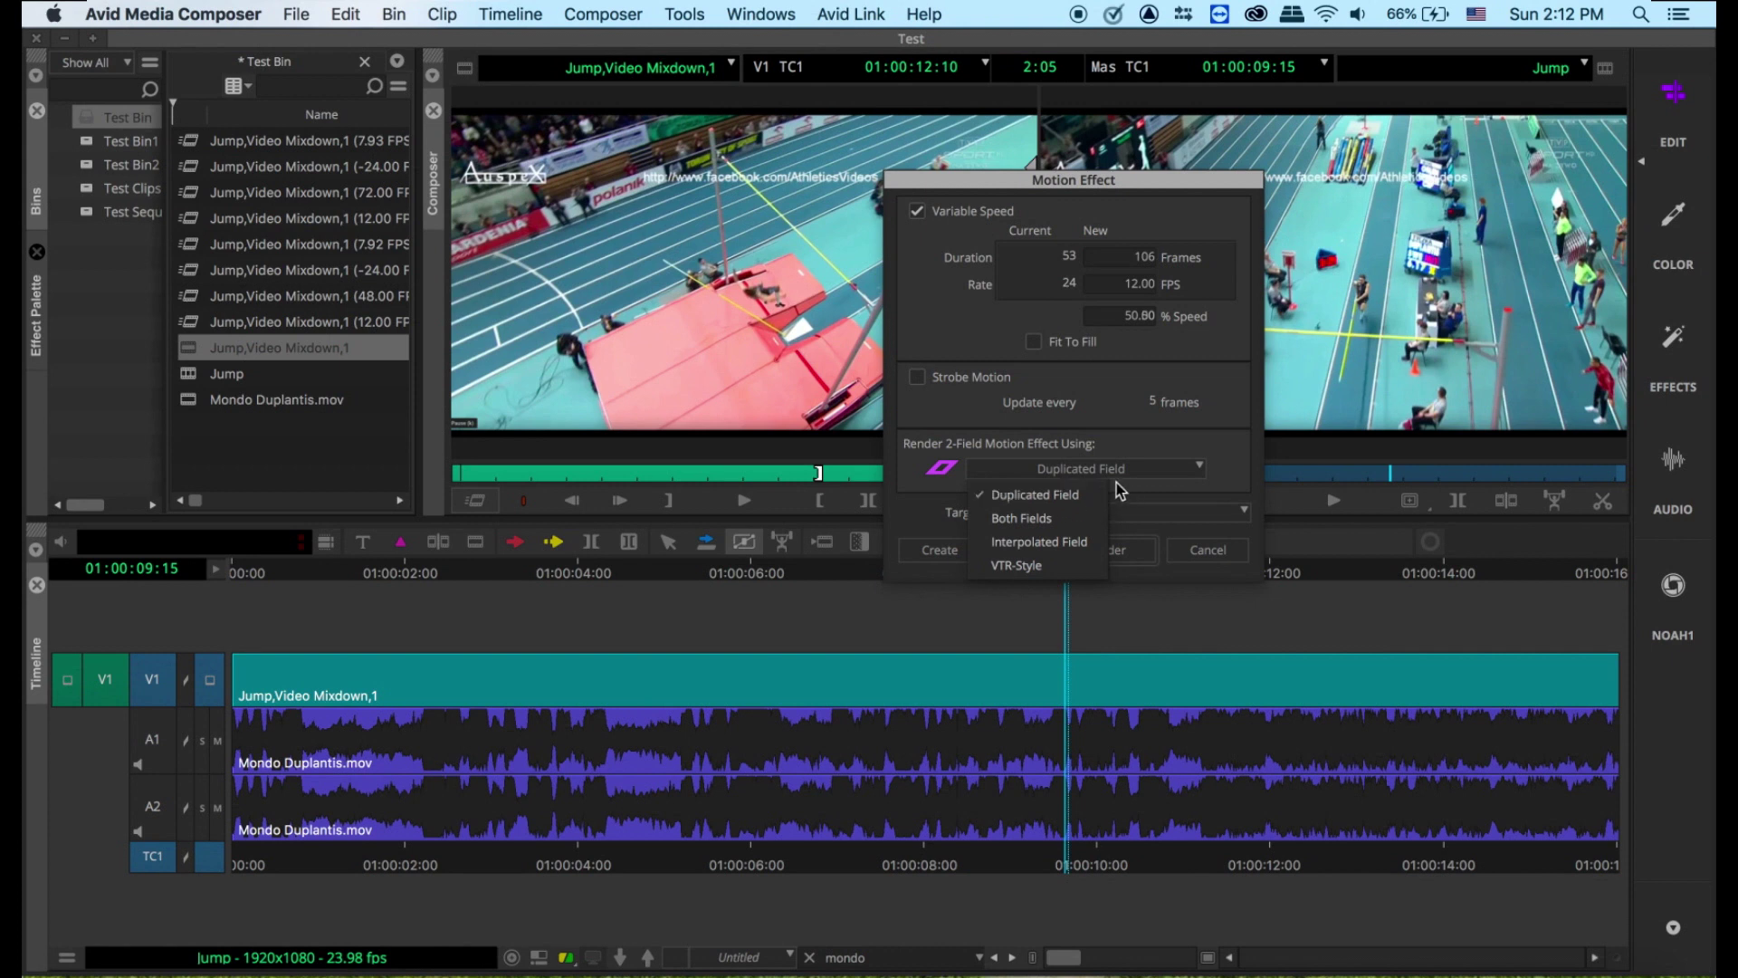
left_click(1081, 495)
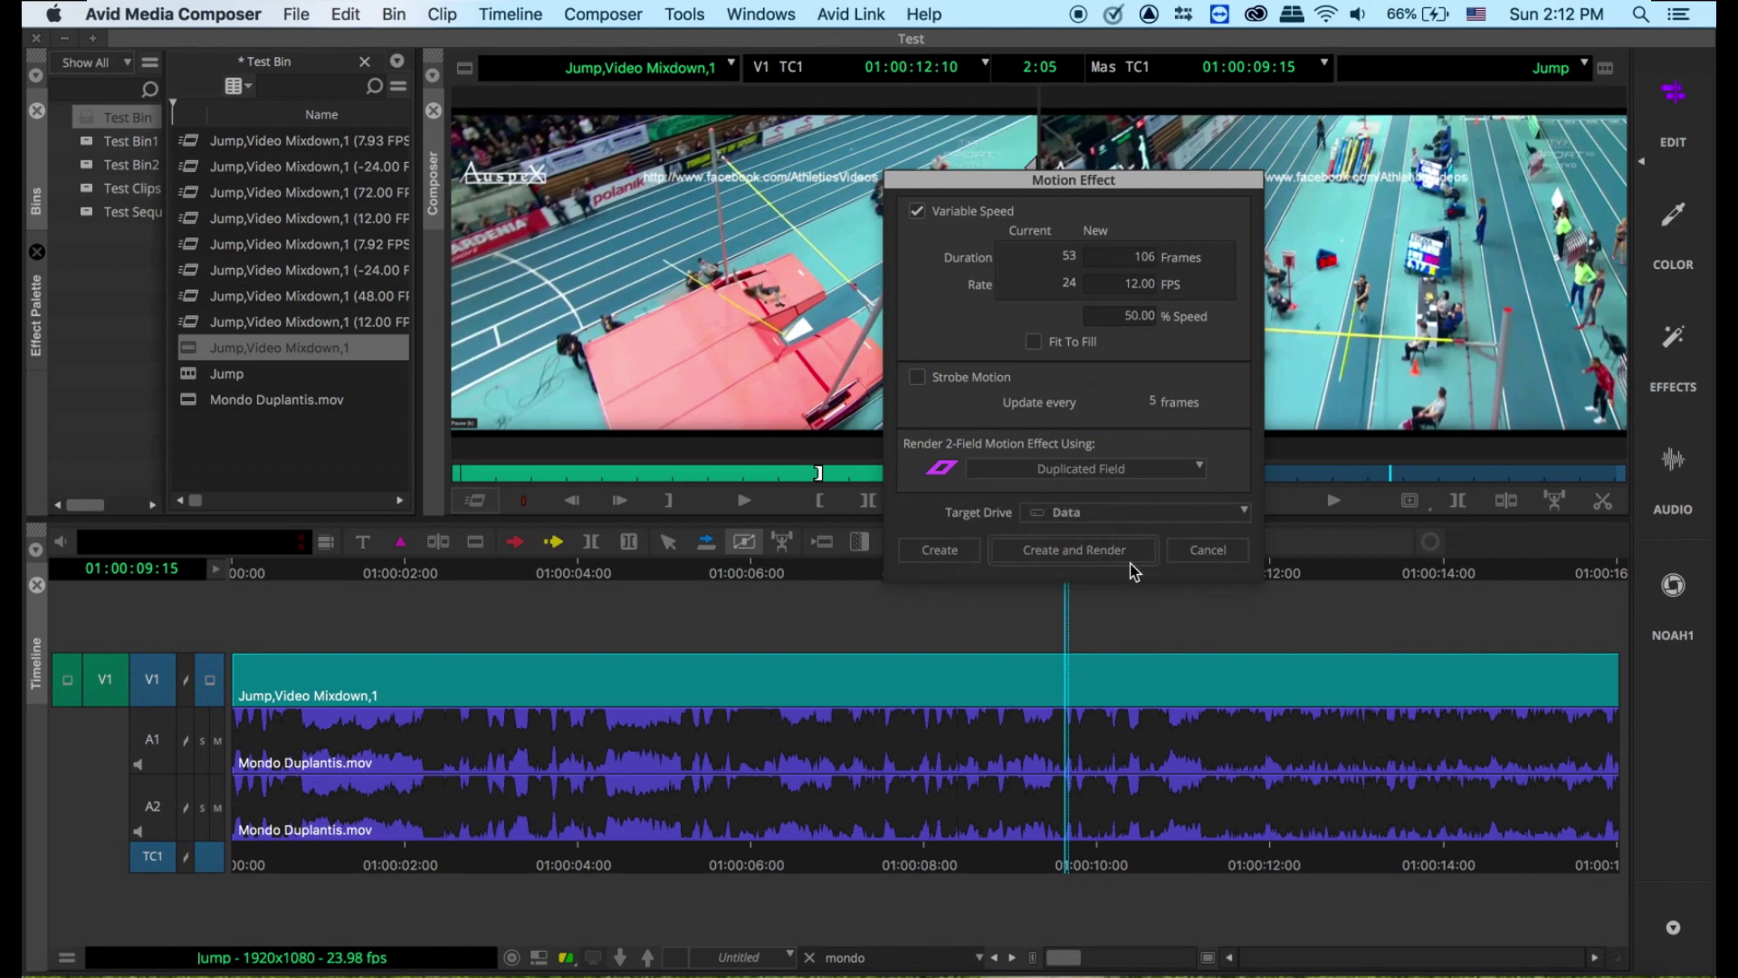
left_click(1086, 553)
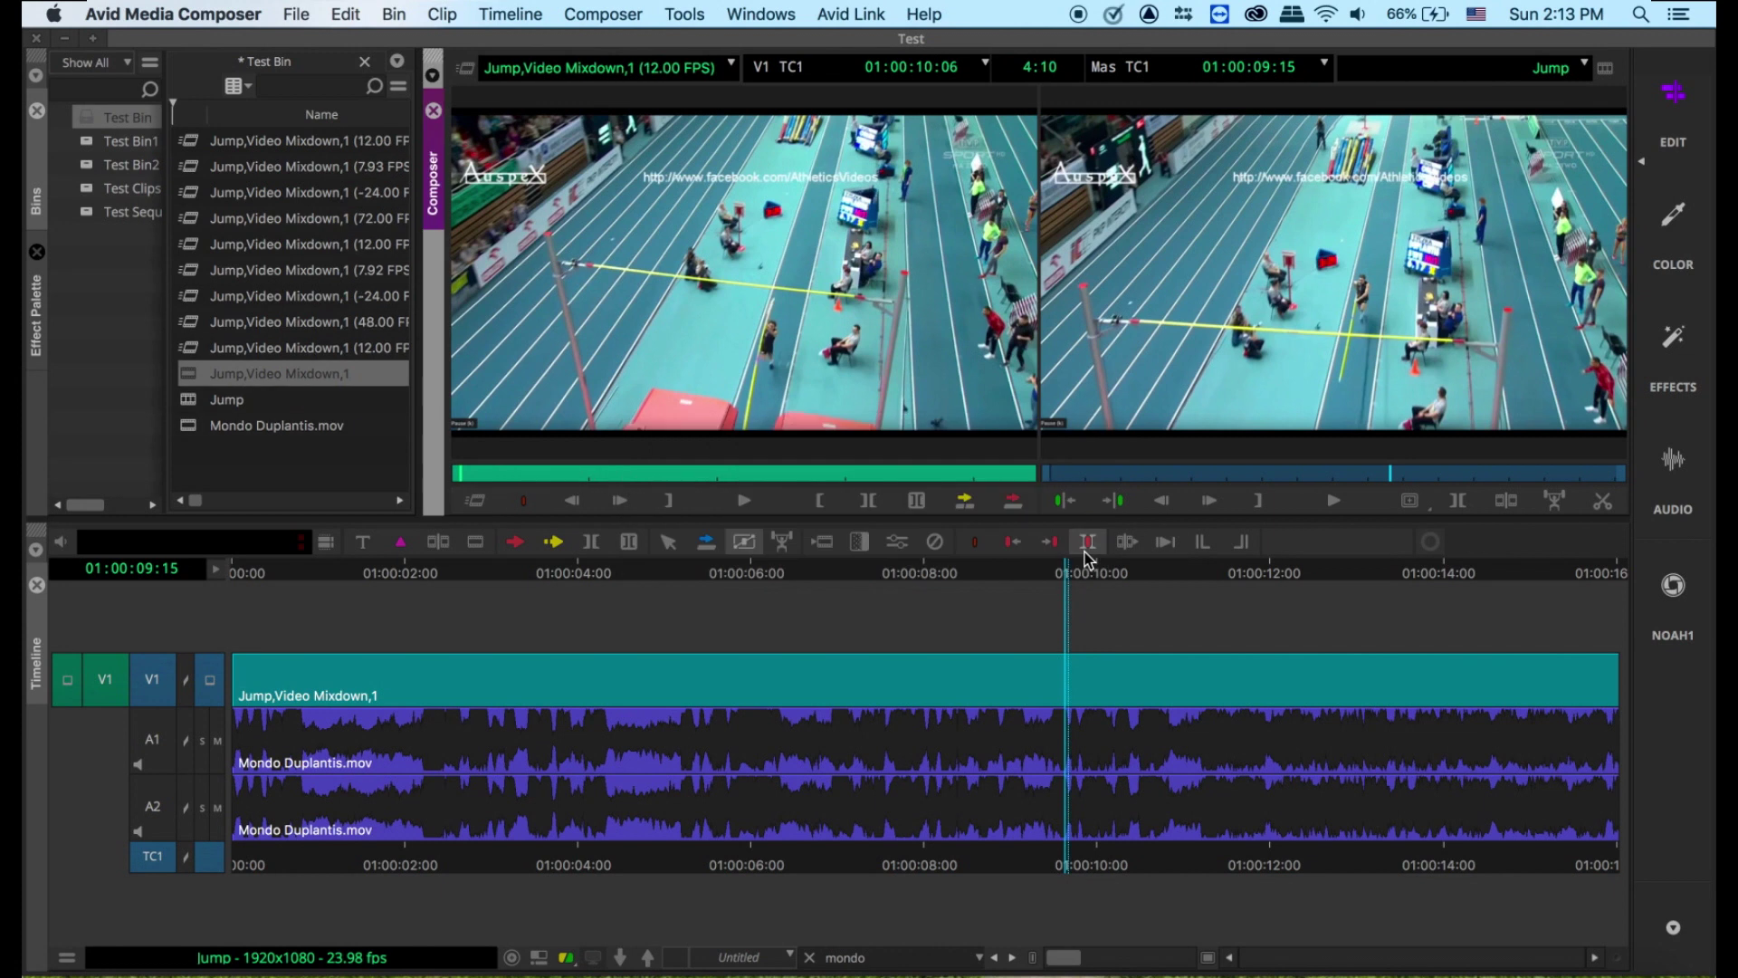
key("space")
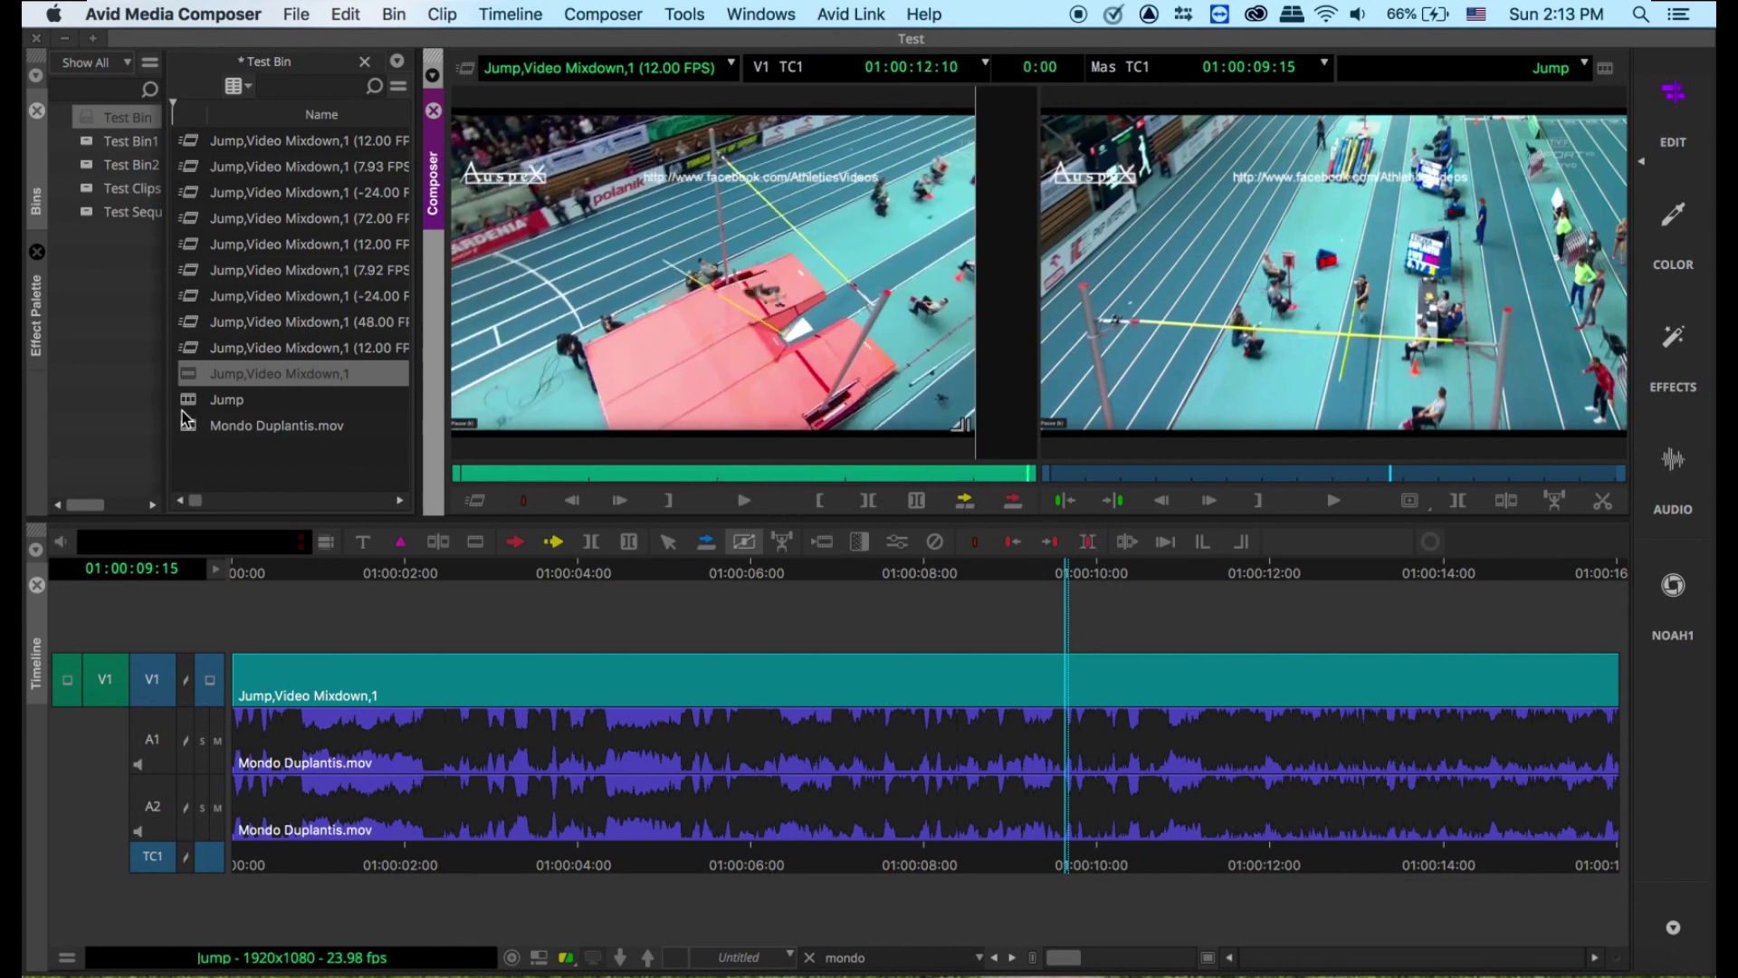
Reload the video mixdown as the source, create and render a 300% speed motion effect from the marked section, and play it back
double_click(193, 385)
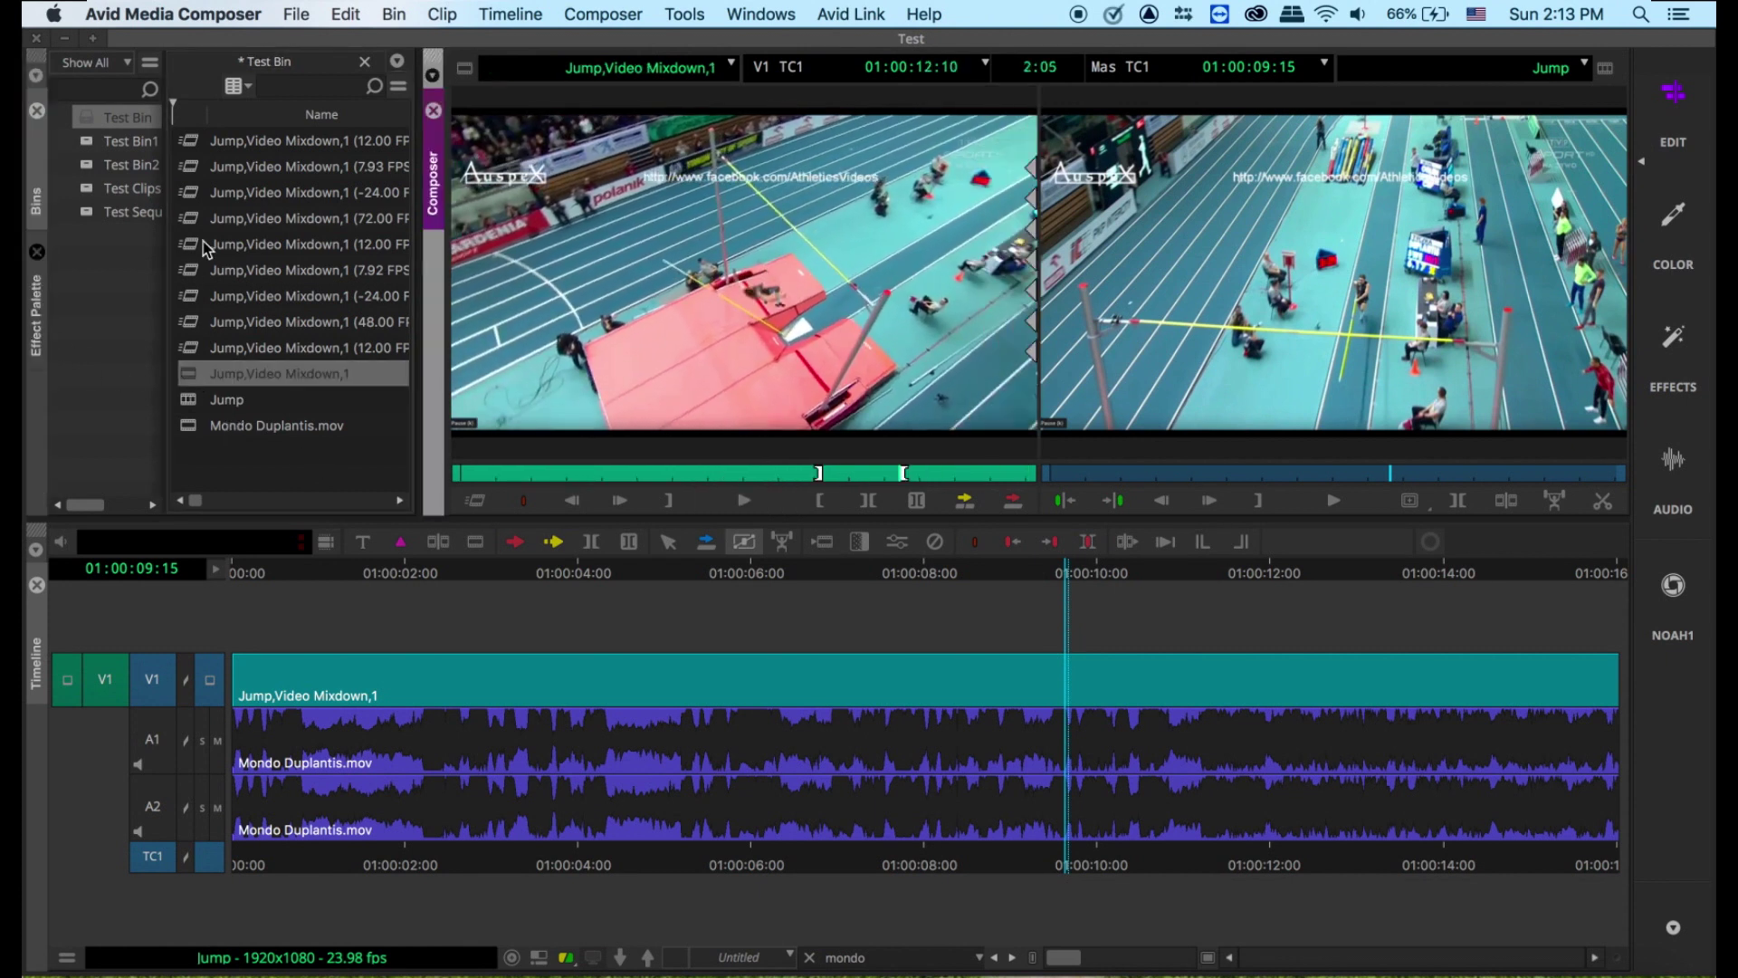
left_click(846, 471)
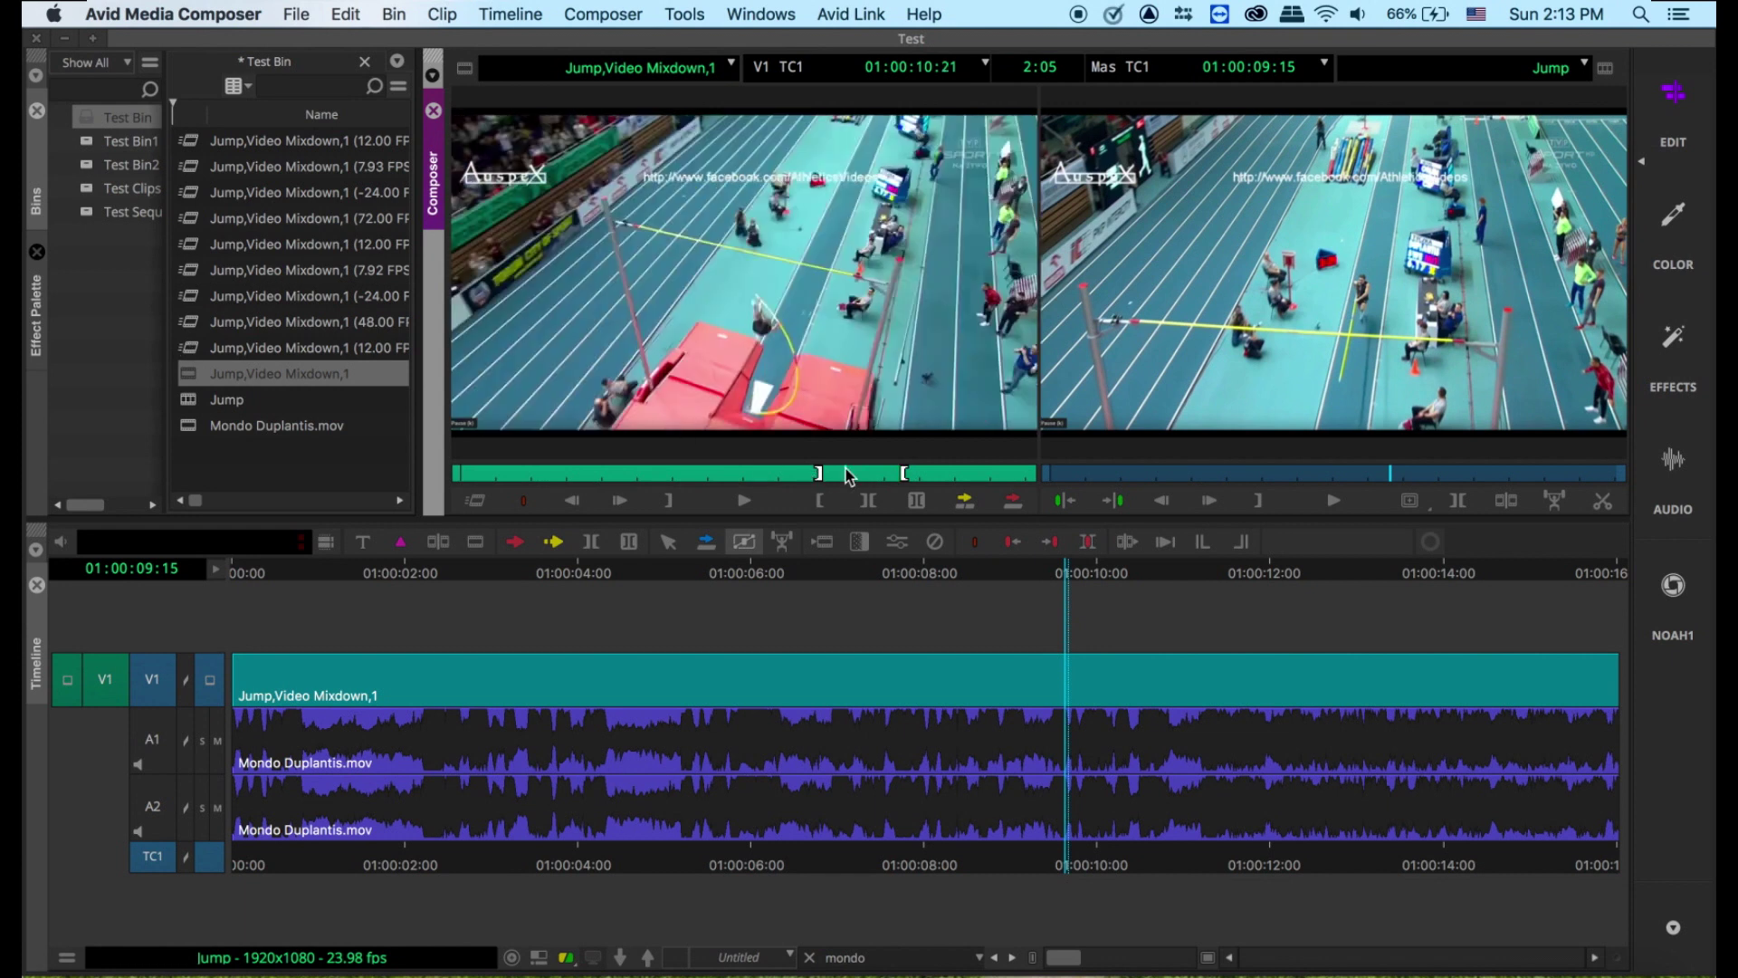
left_click(476, 504)
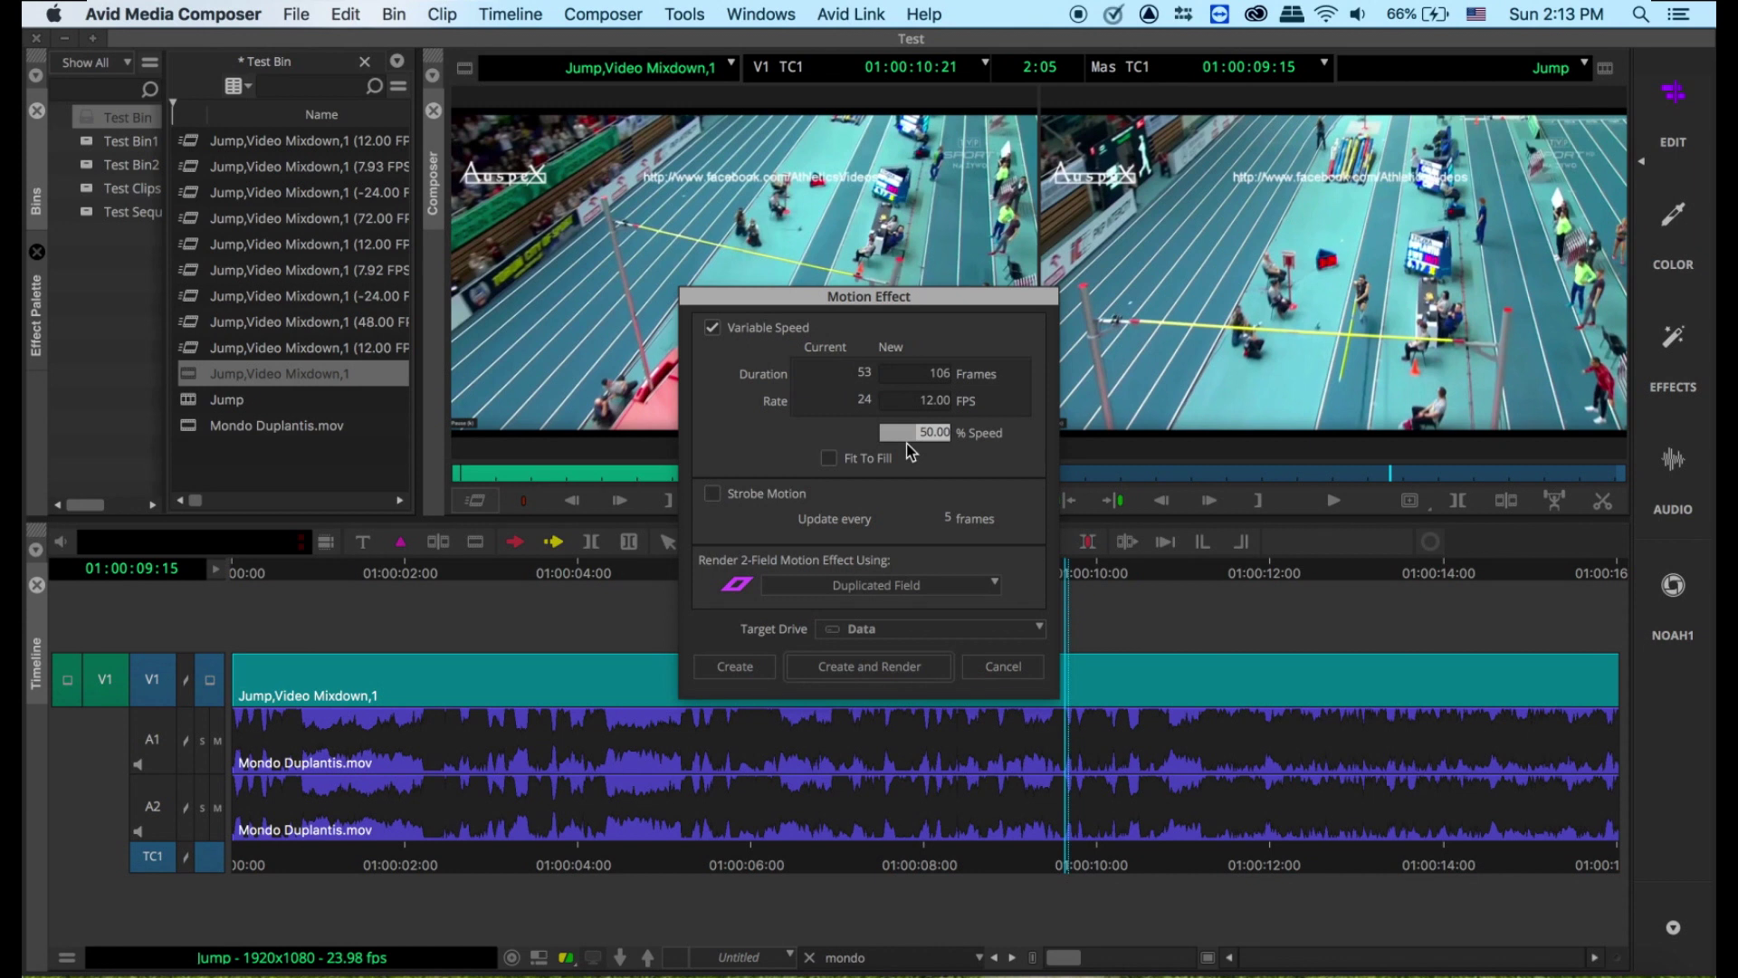
type("3000")
key("BackSpace")
left_click(876, 668)
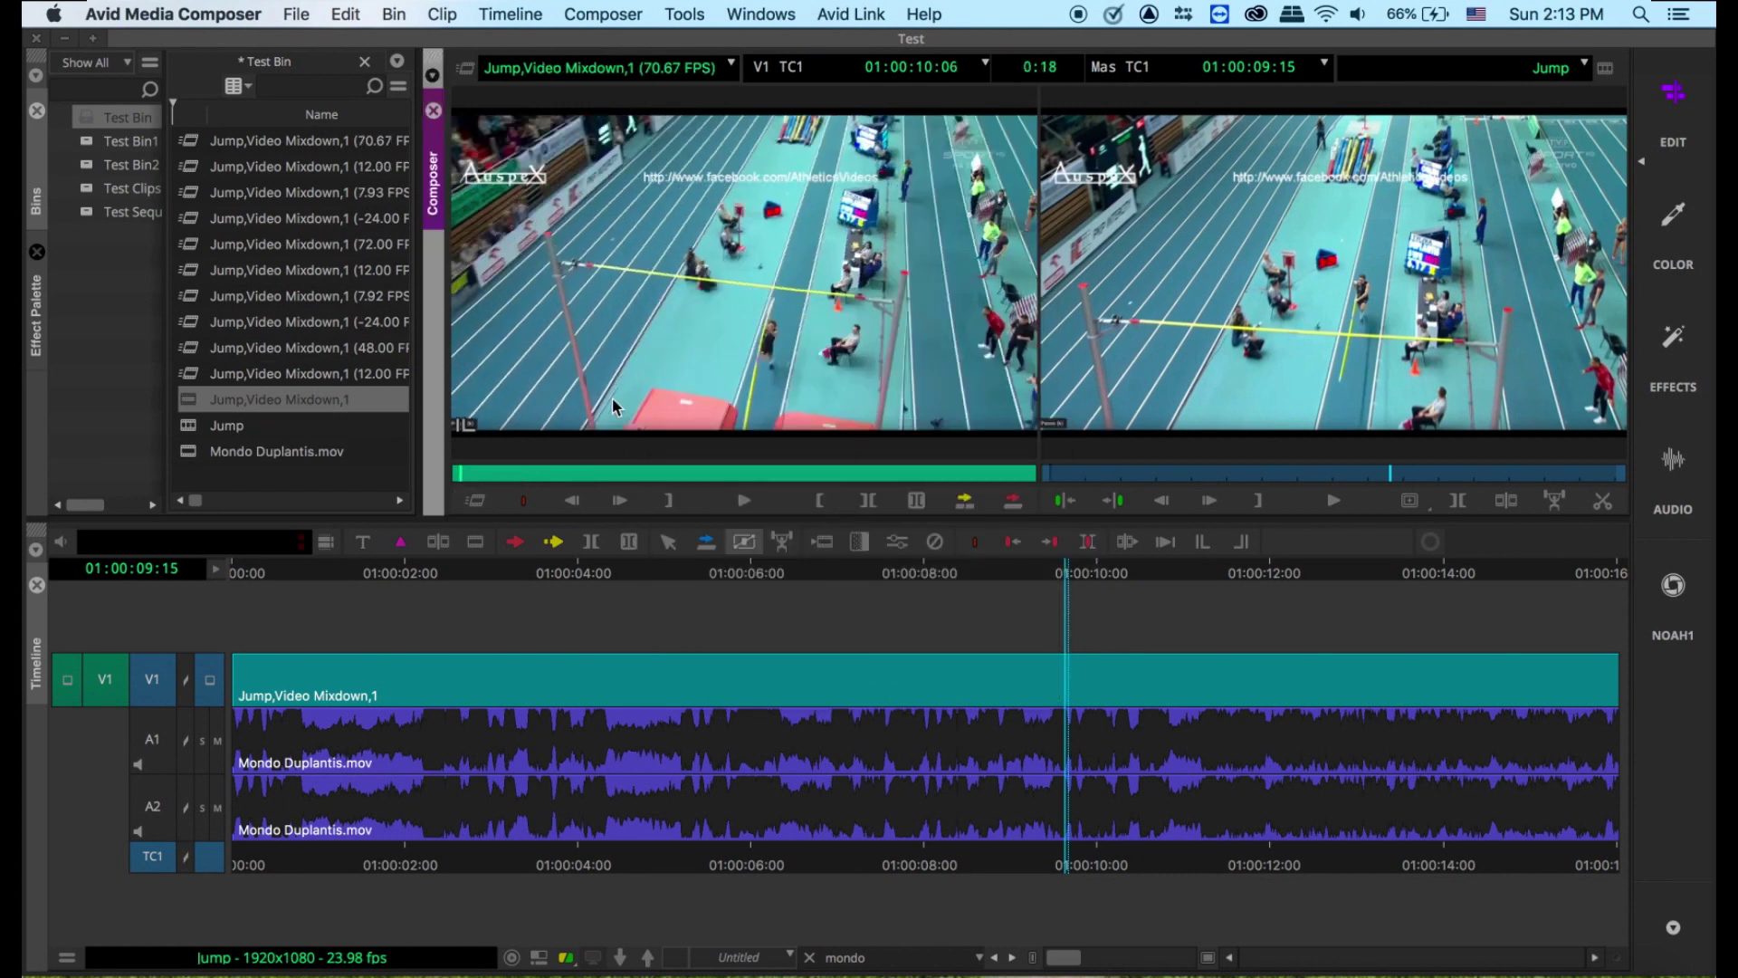
left_click_drag(536, 482, 281, 487)
key("space")
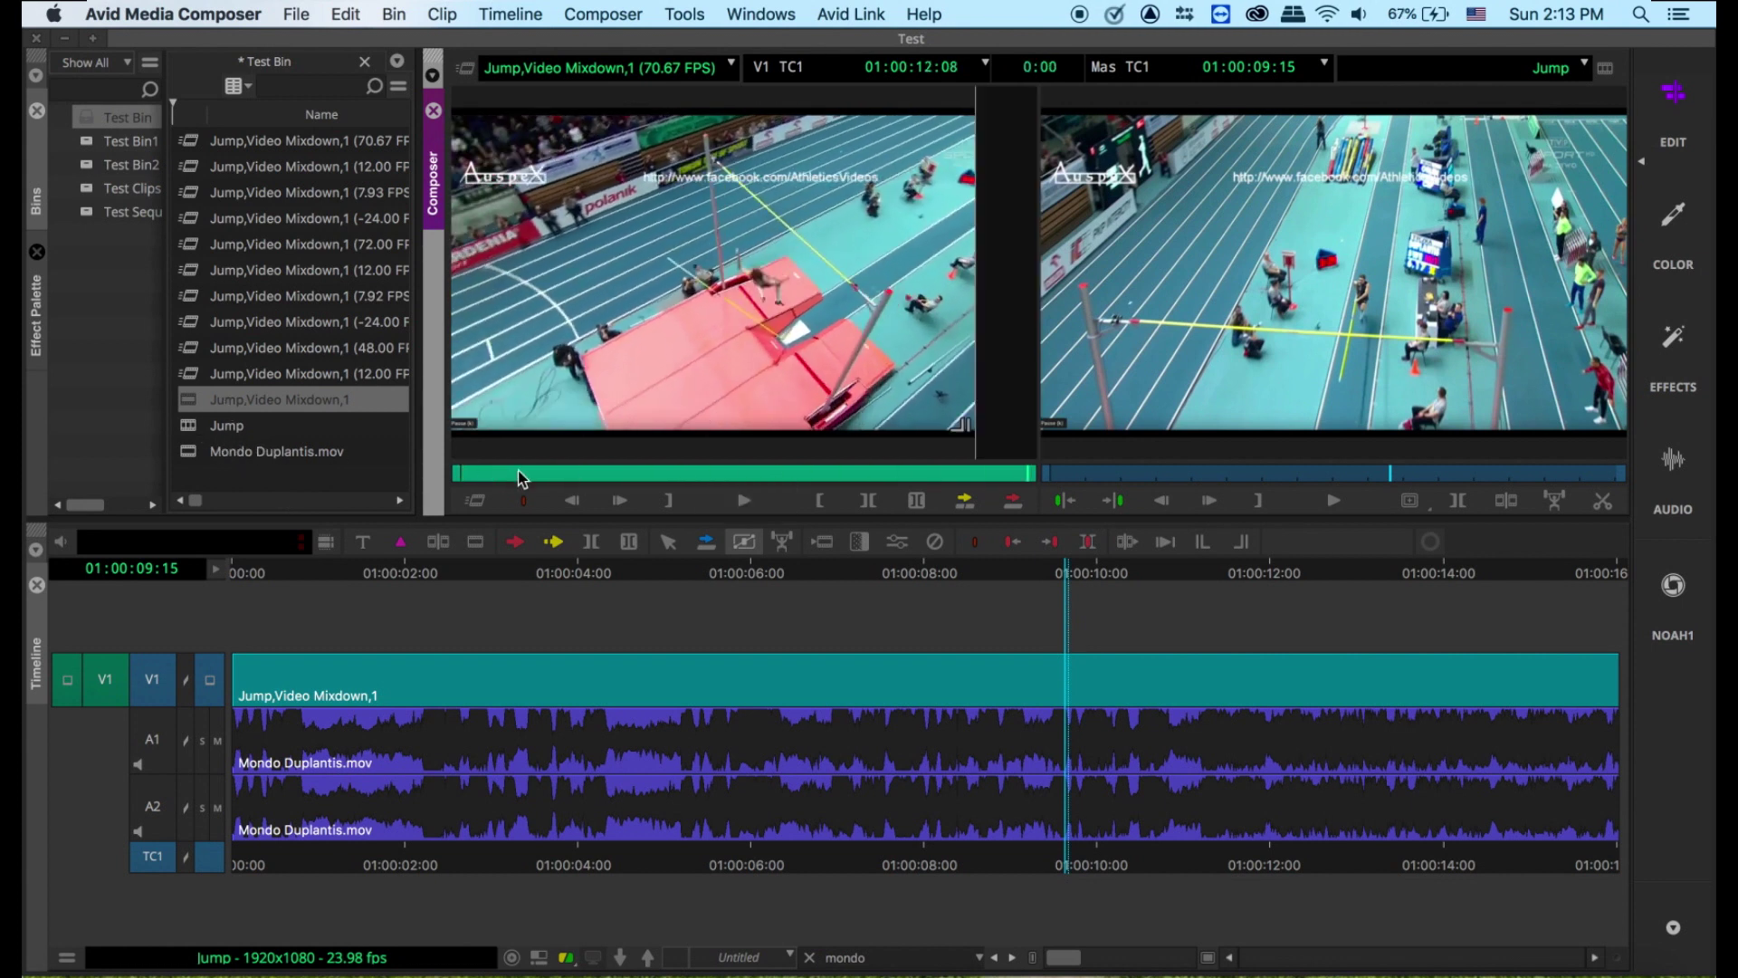
Reload the video mixdown as the source, create and render a reverse motion effect at -100% speed, and play it back
double_click(214, 402)
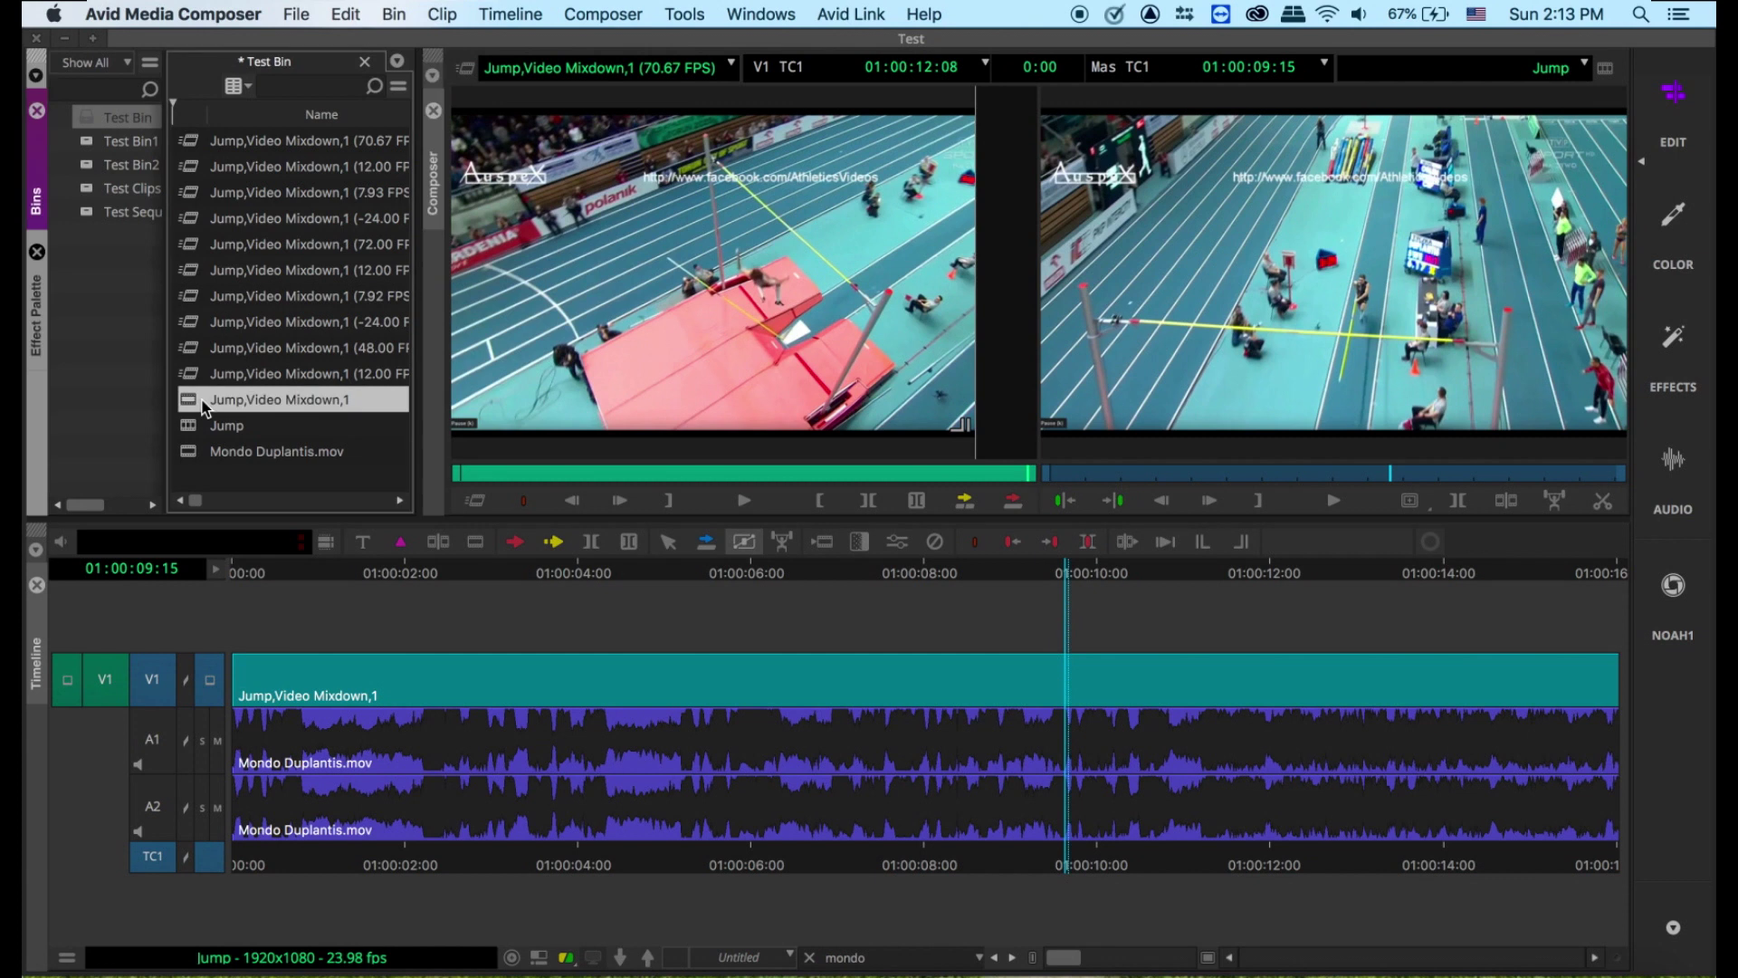
left_click_drag(852, 473, 835, 483)
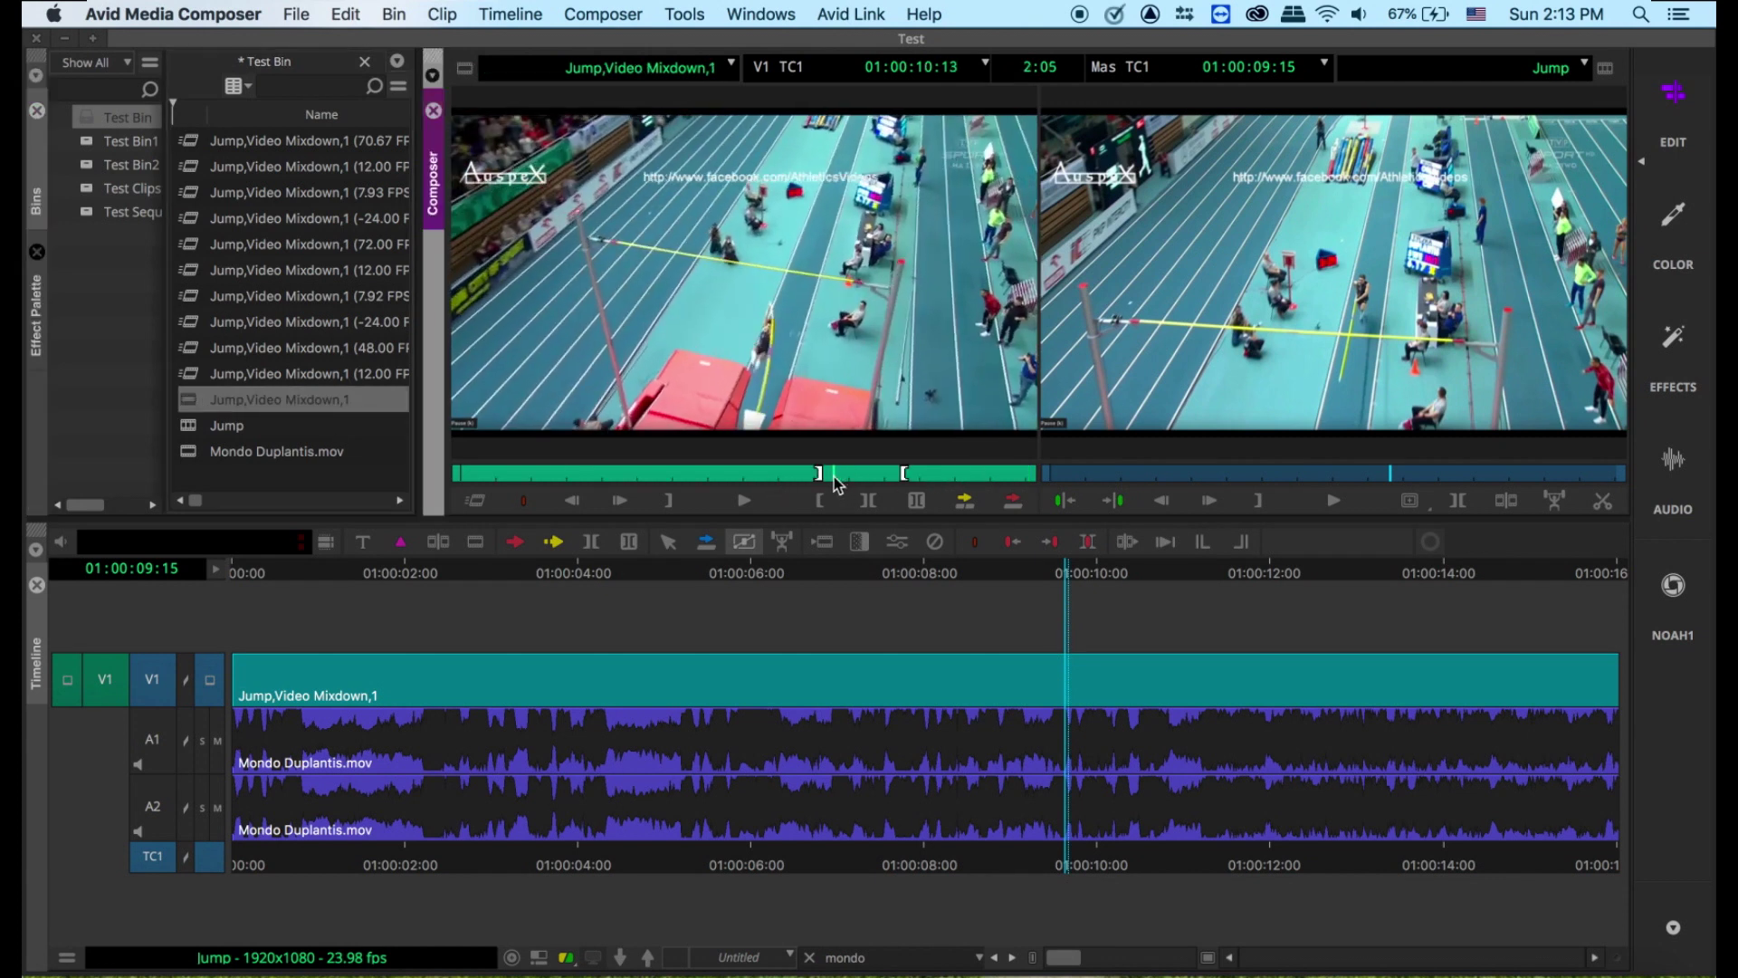
left_click(482, 501)
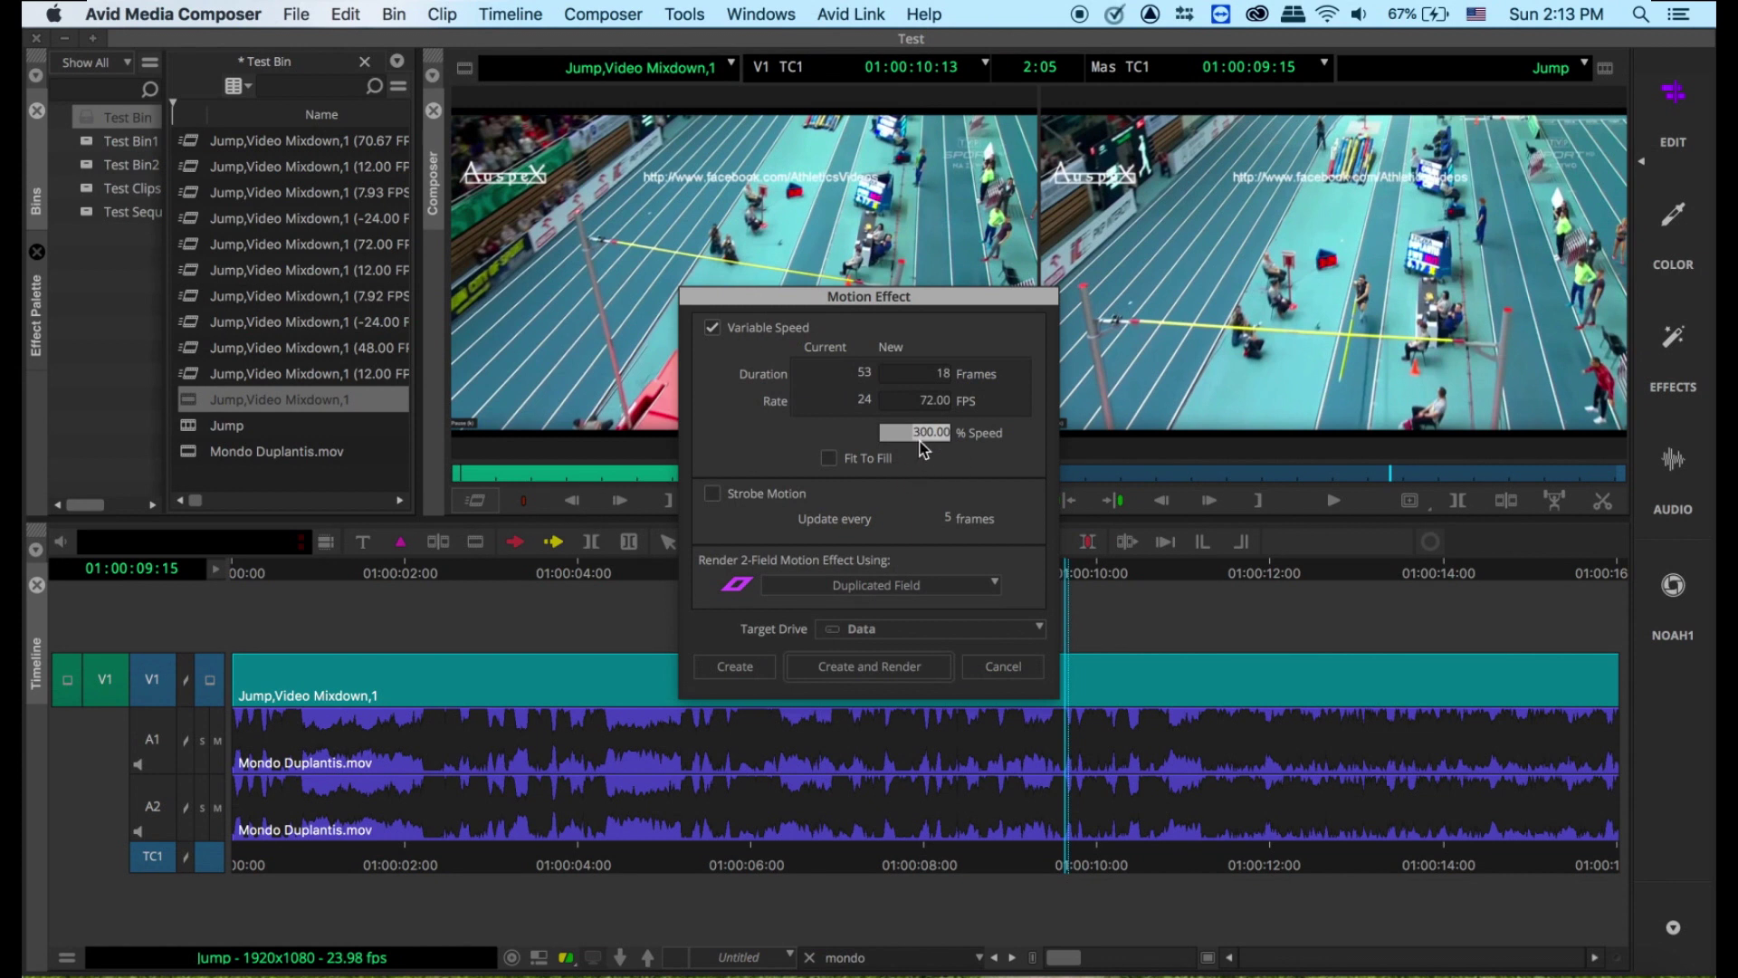
type("-19")
key("BackSpace")
type("00")
left_click(901, 667)
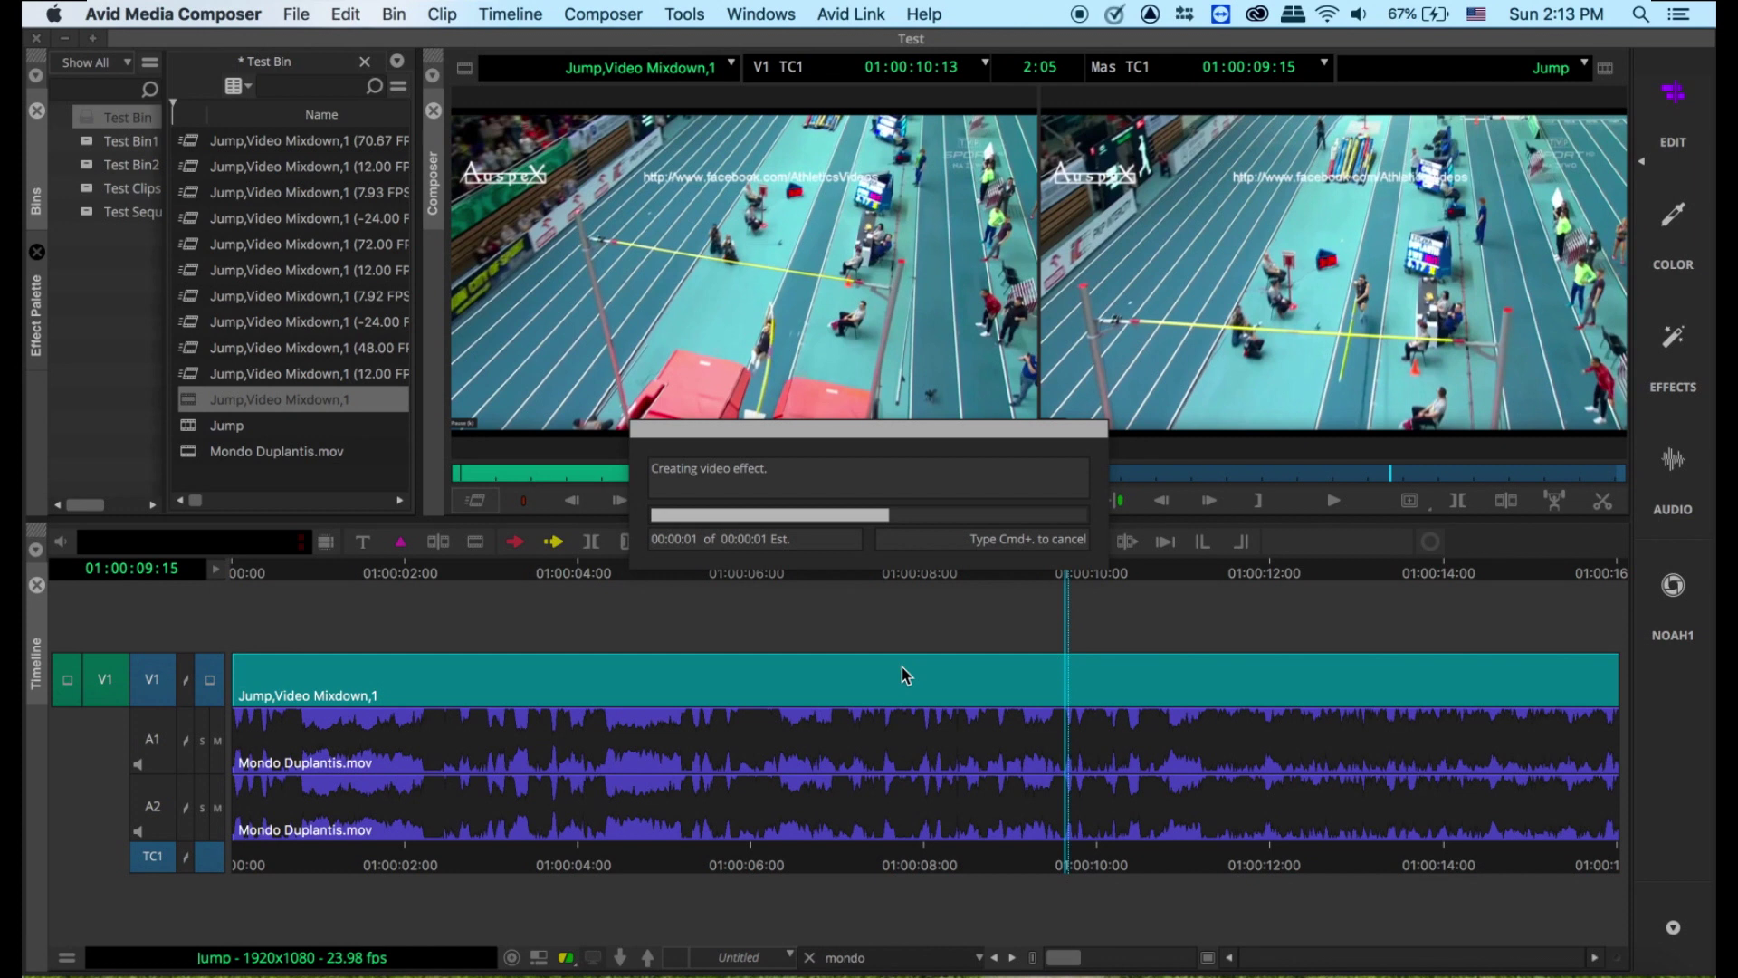
key("space")
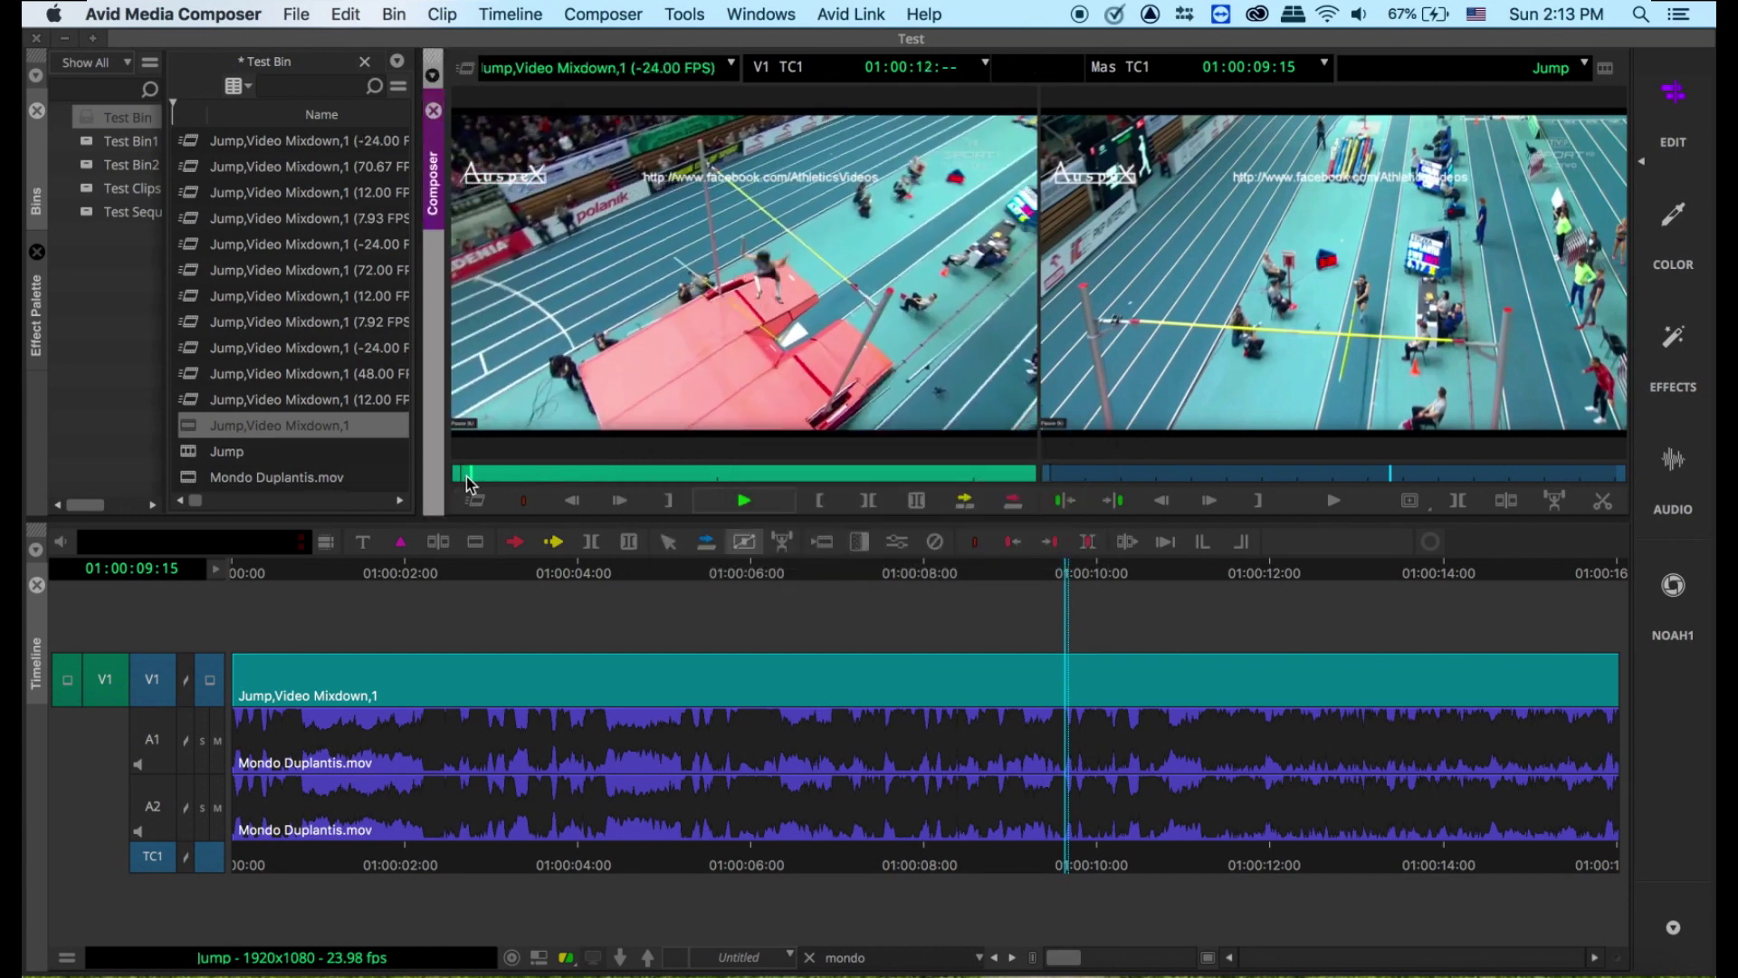
key("k")
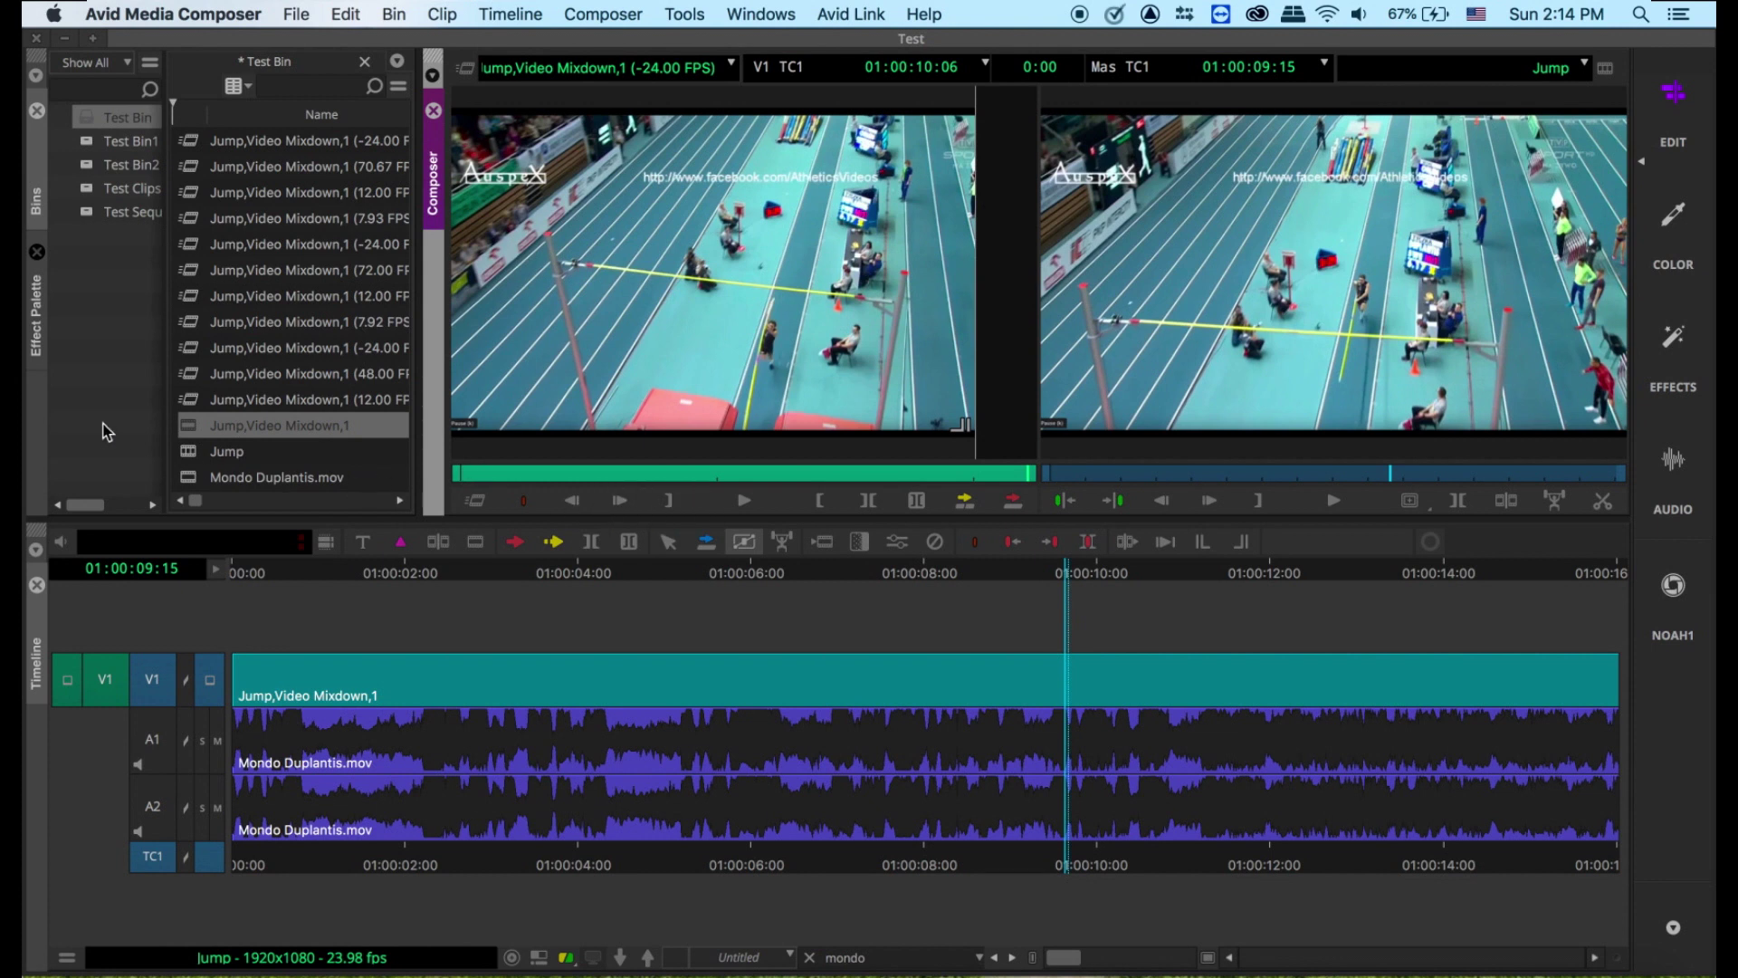
Reload the video mixdown as the source and mark the Jump sequence from 01:00:10:15 to 01:00:12:06
double_click(186, 429)
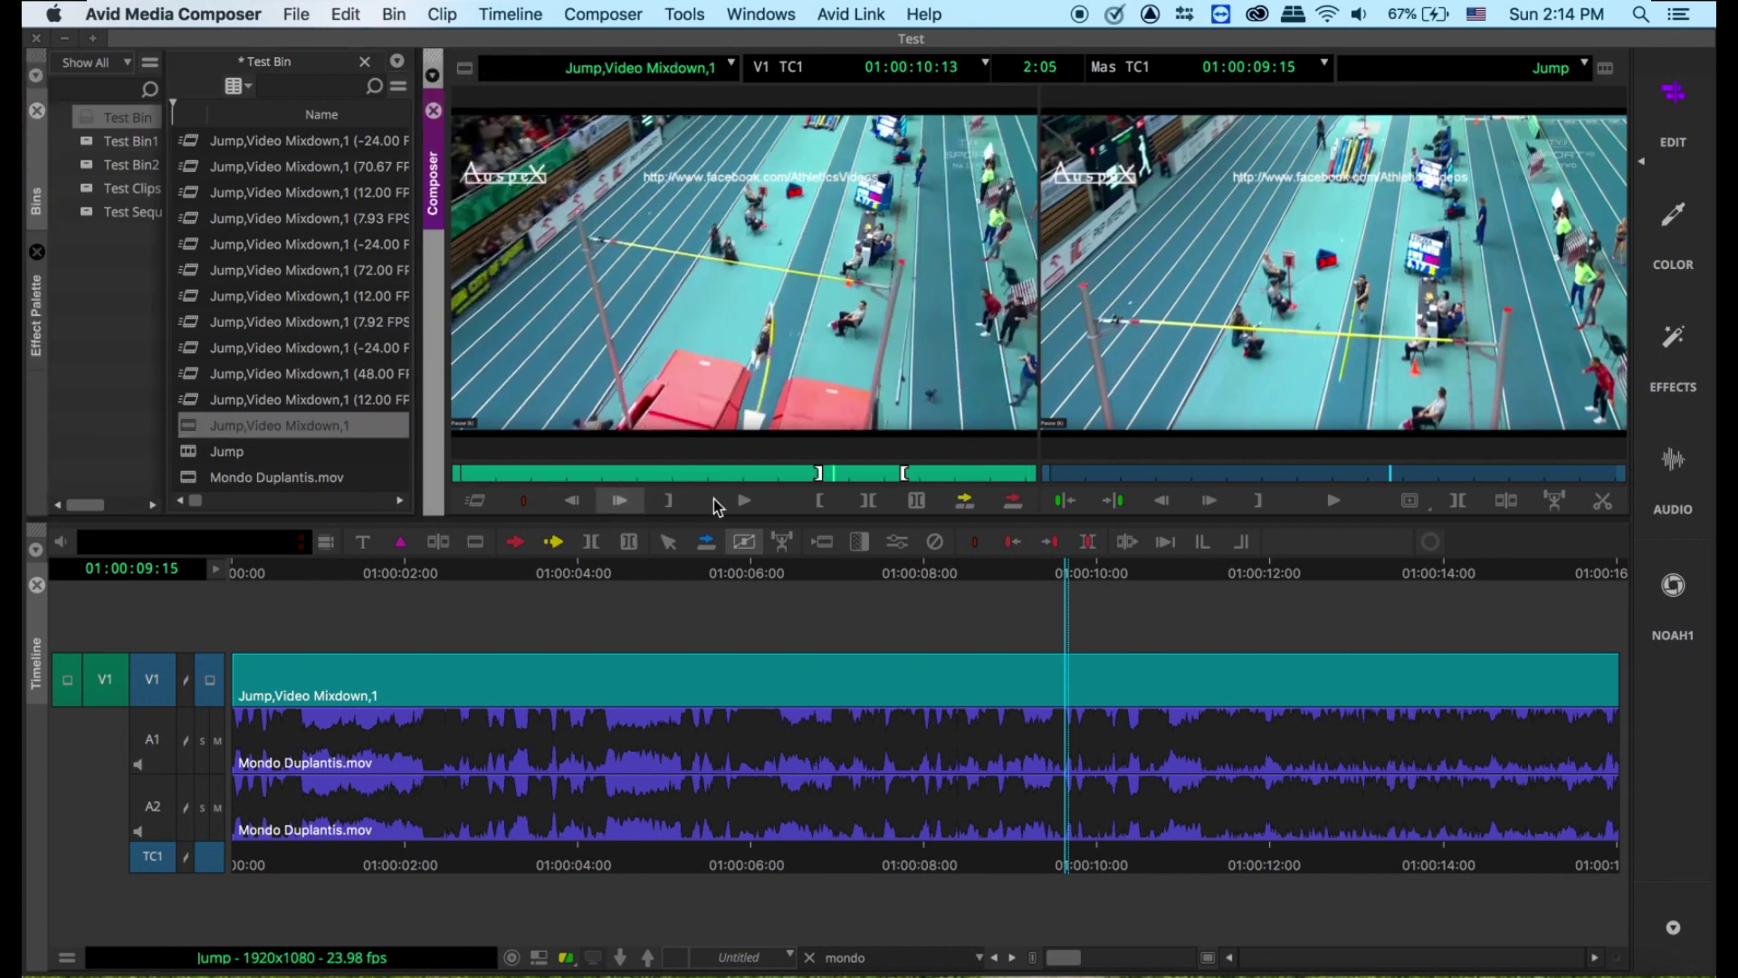
left_click_drag(838, 476, 842, 484)
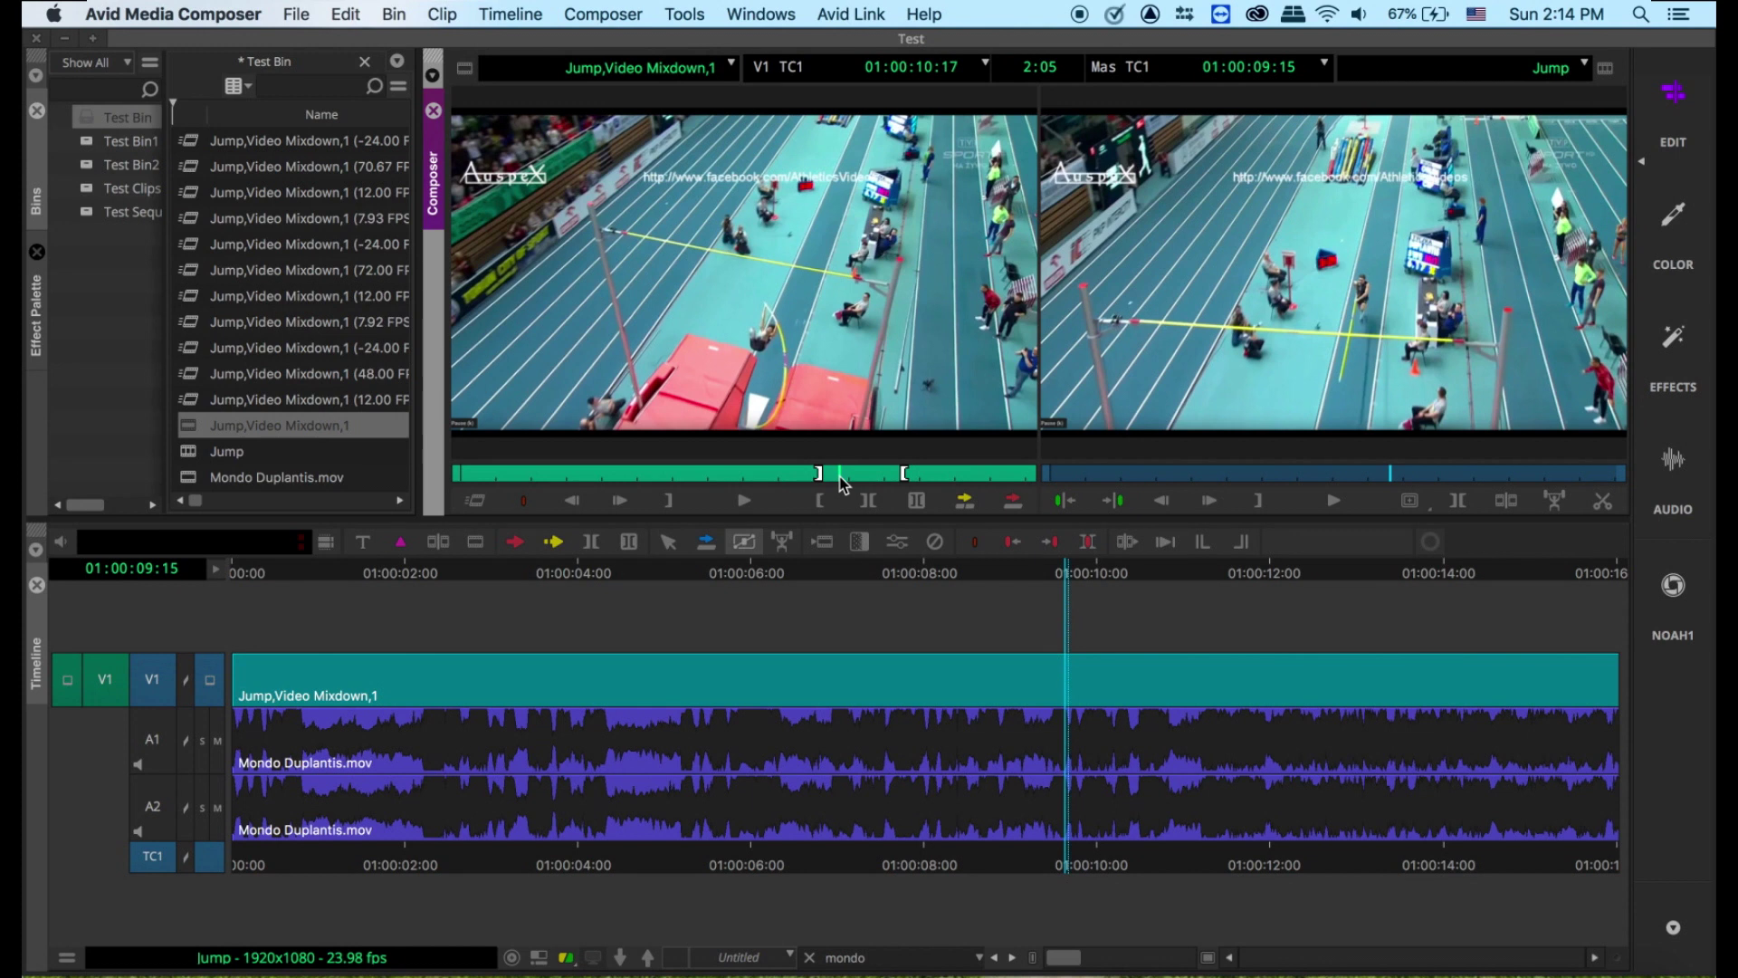
left_click_drag(1064, 579, 1156, 639)
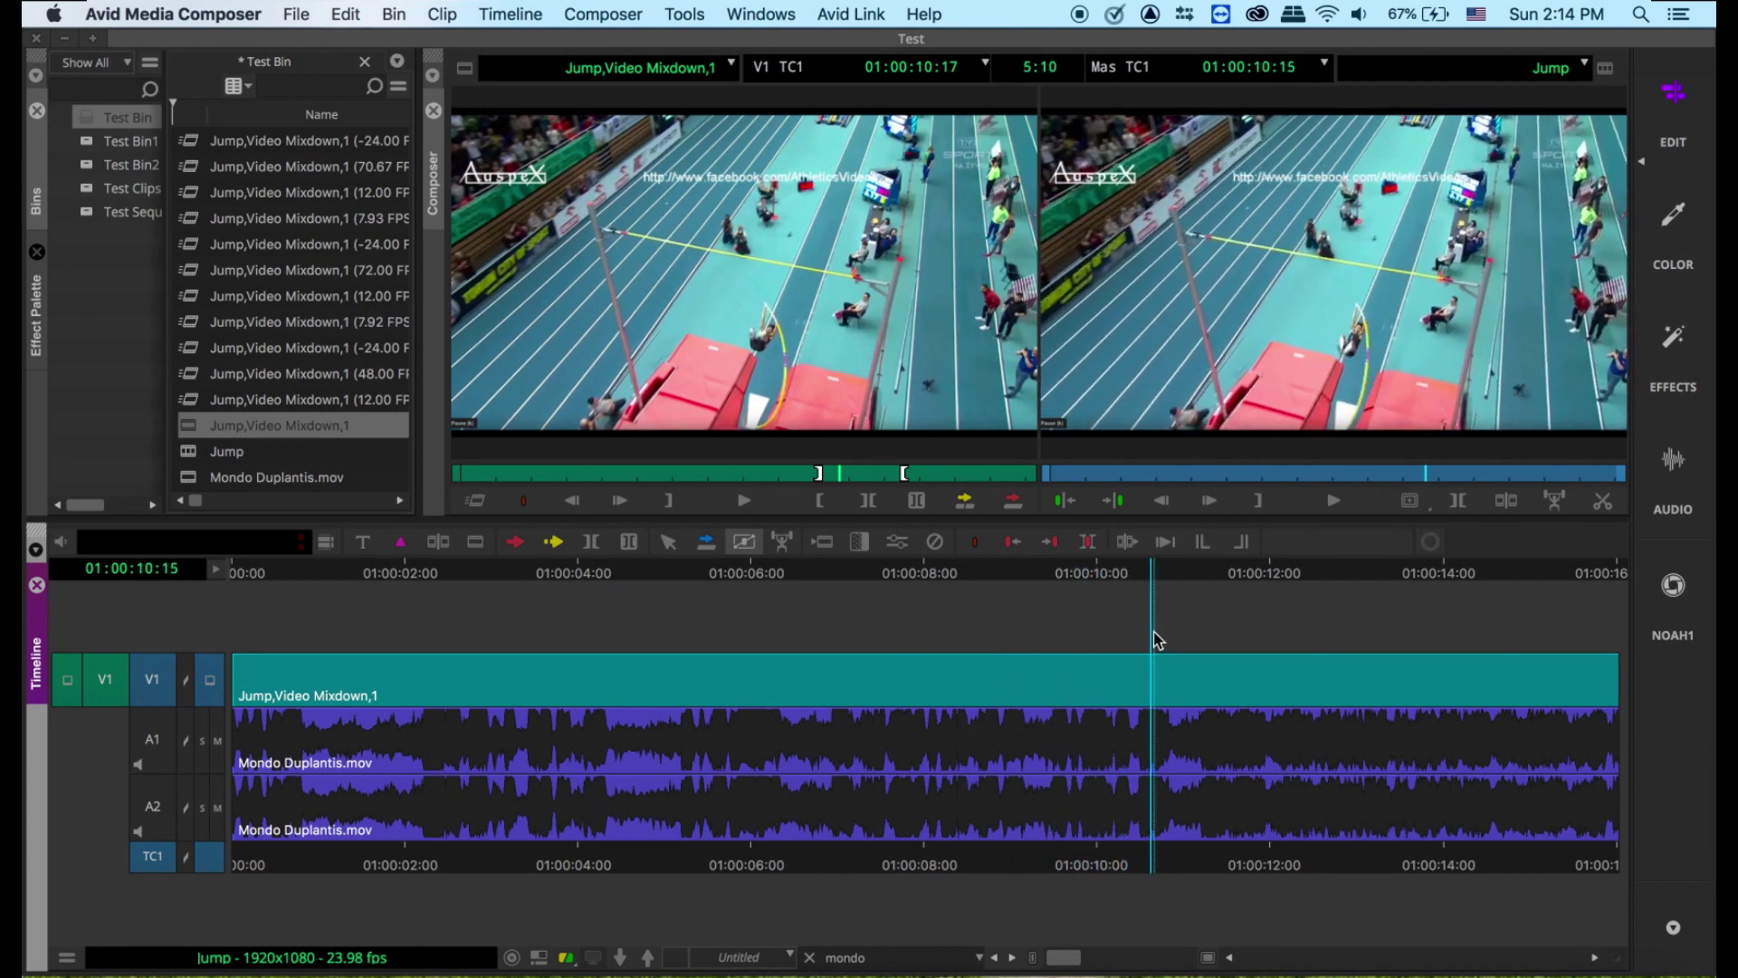
key("o")
left_click_drag(1168, 584, 1294, 586)
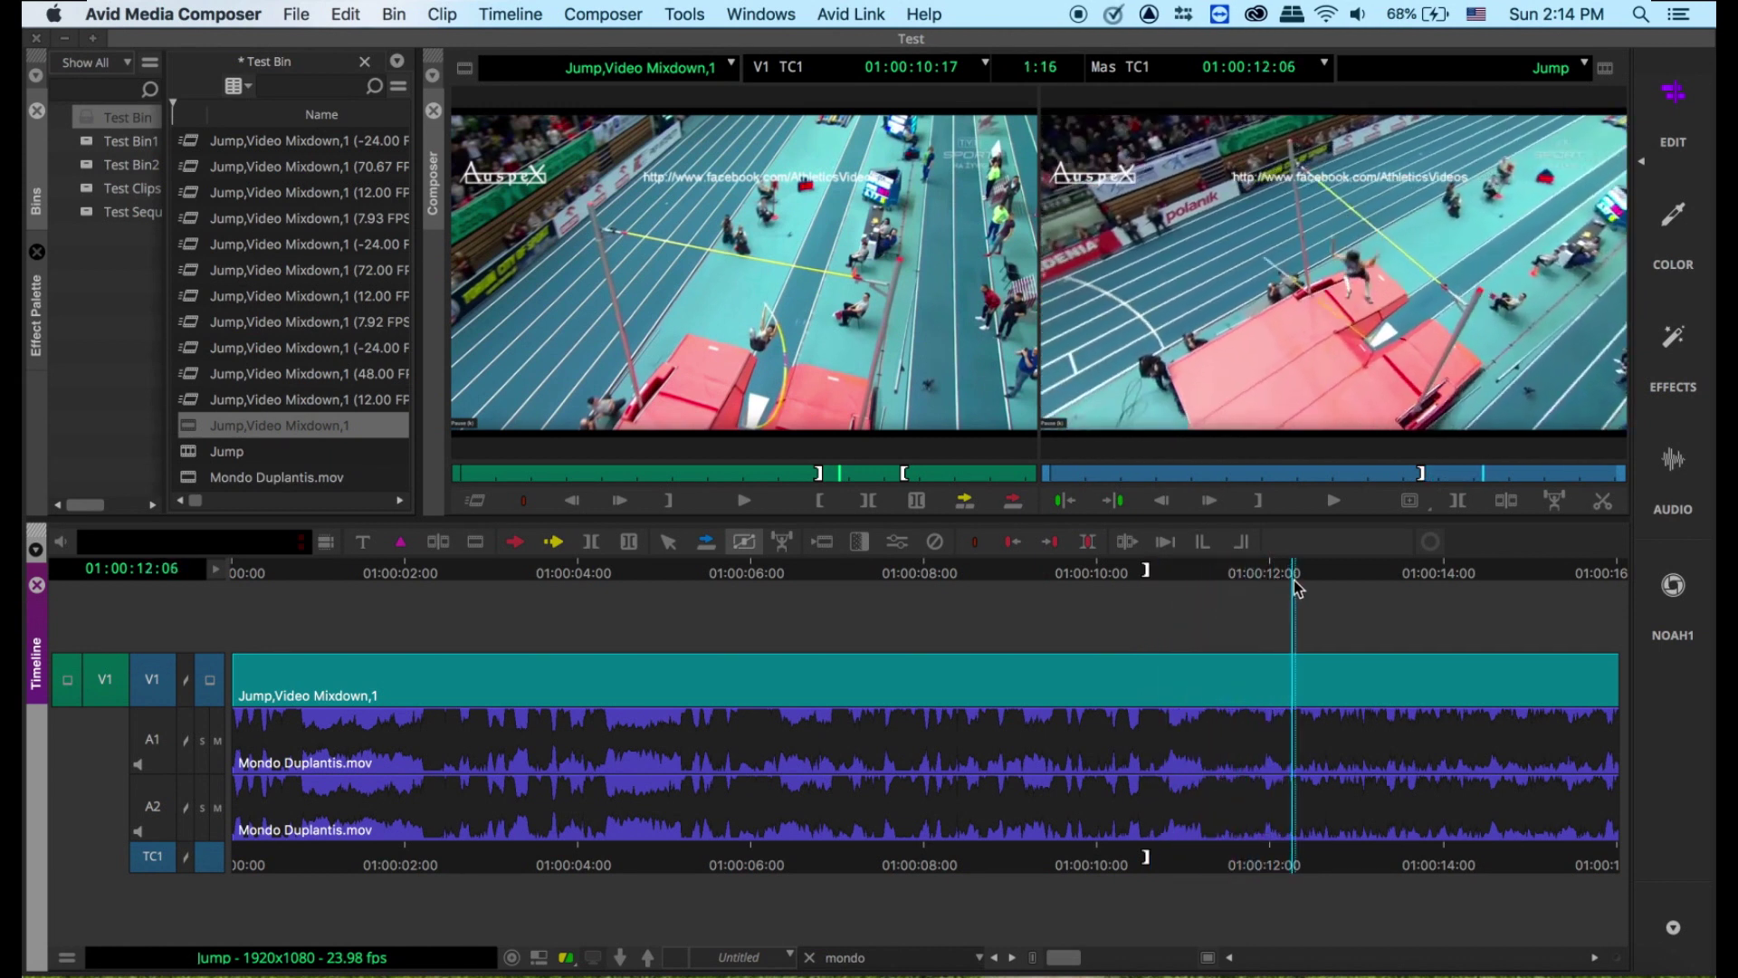
key("i")
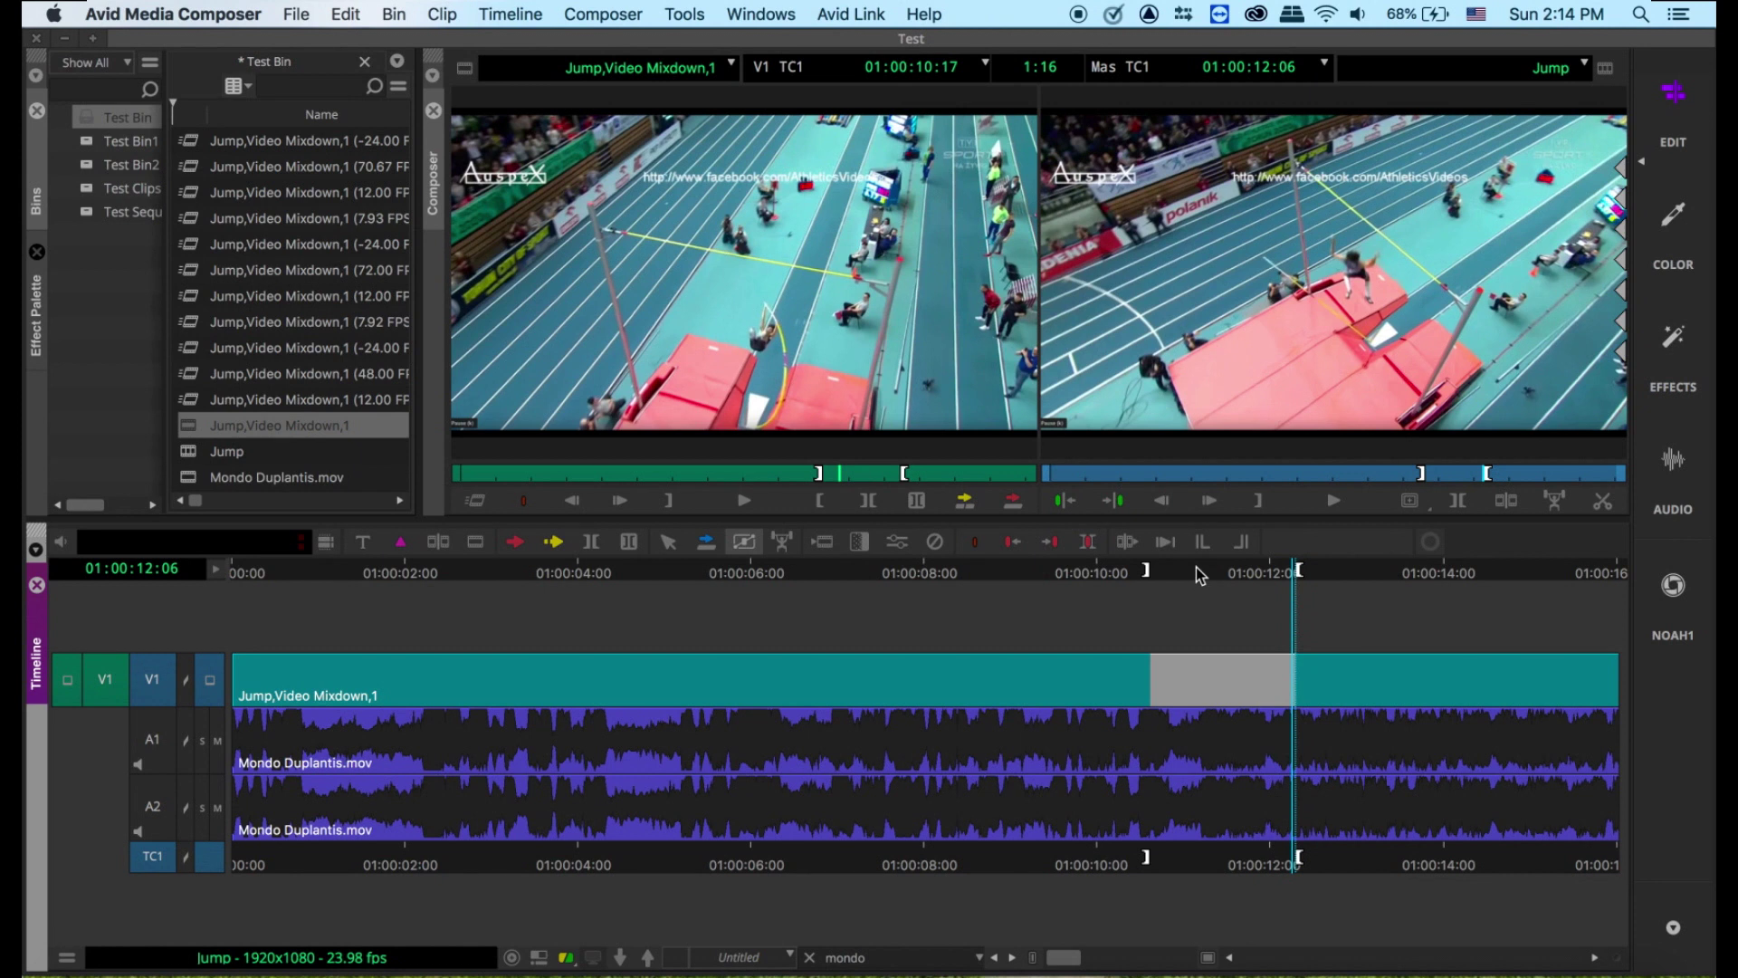
Add edits on V1 at the marked section's start, 01:00:10:15, and end, 01:00:12:06, and park the playhead inside the isolated segment
key("a")
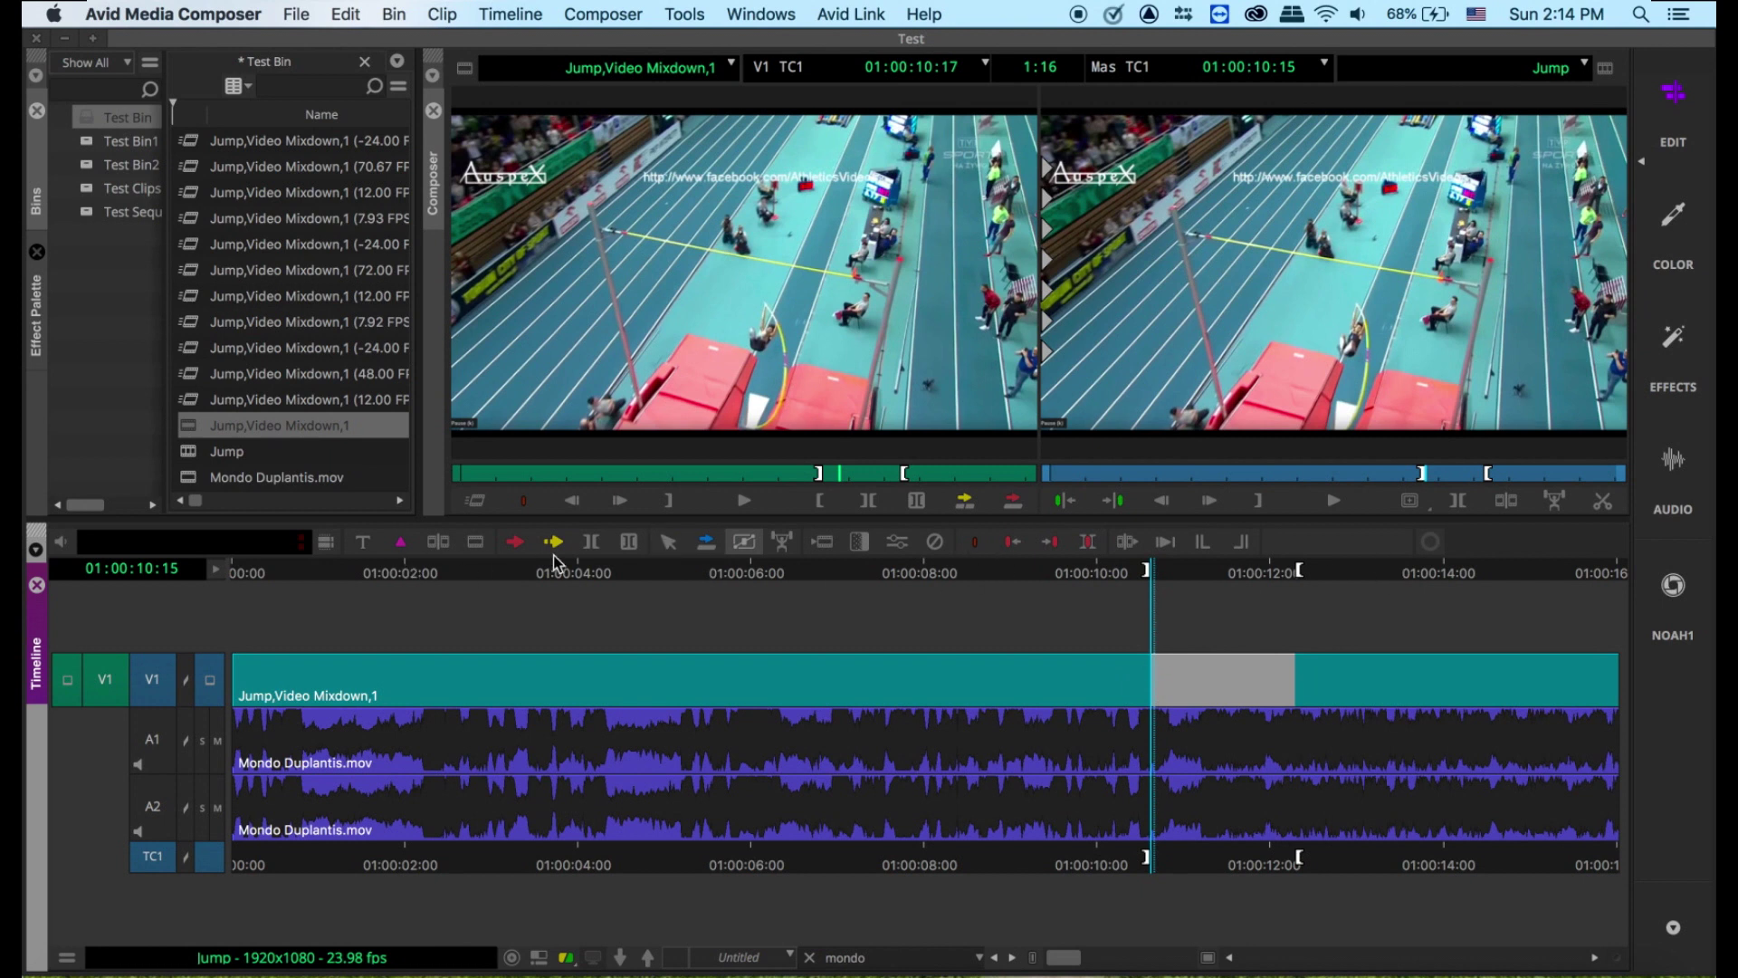
left_click(443, 543)
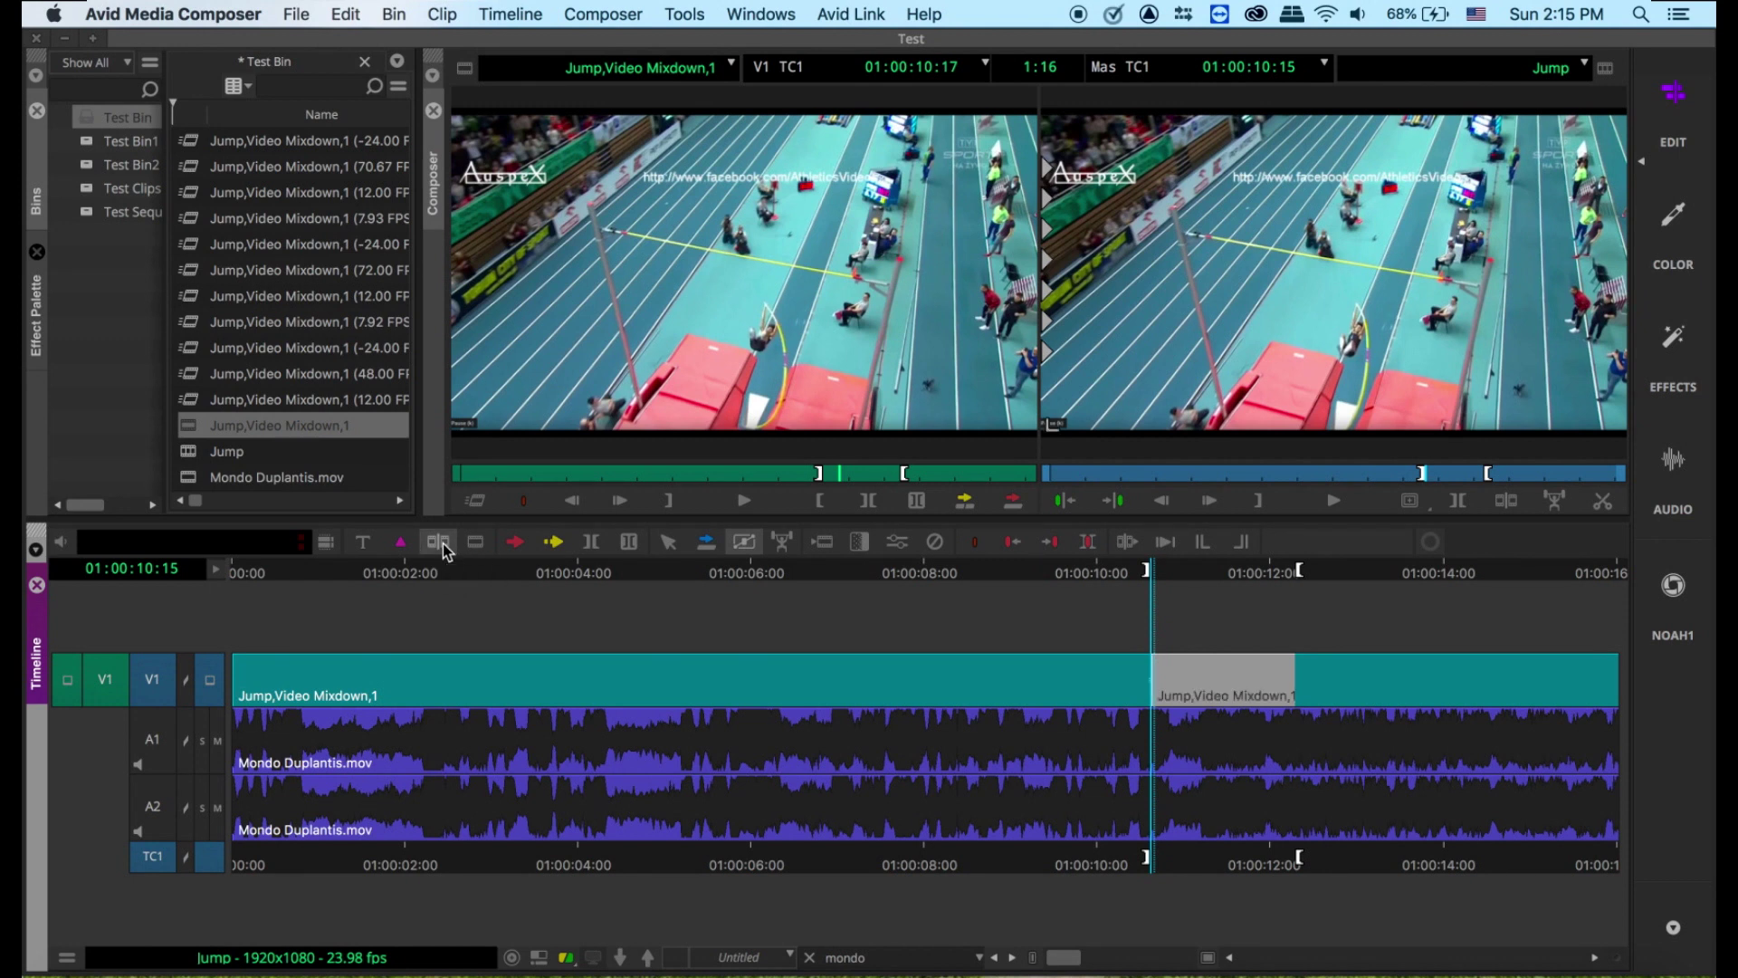
left_click(1229, 570)
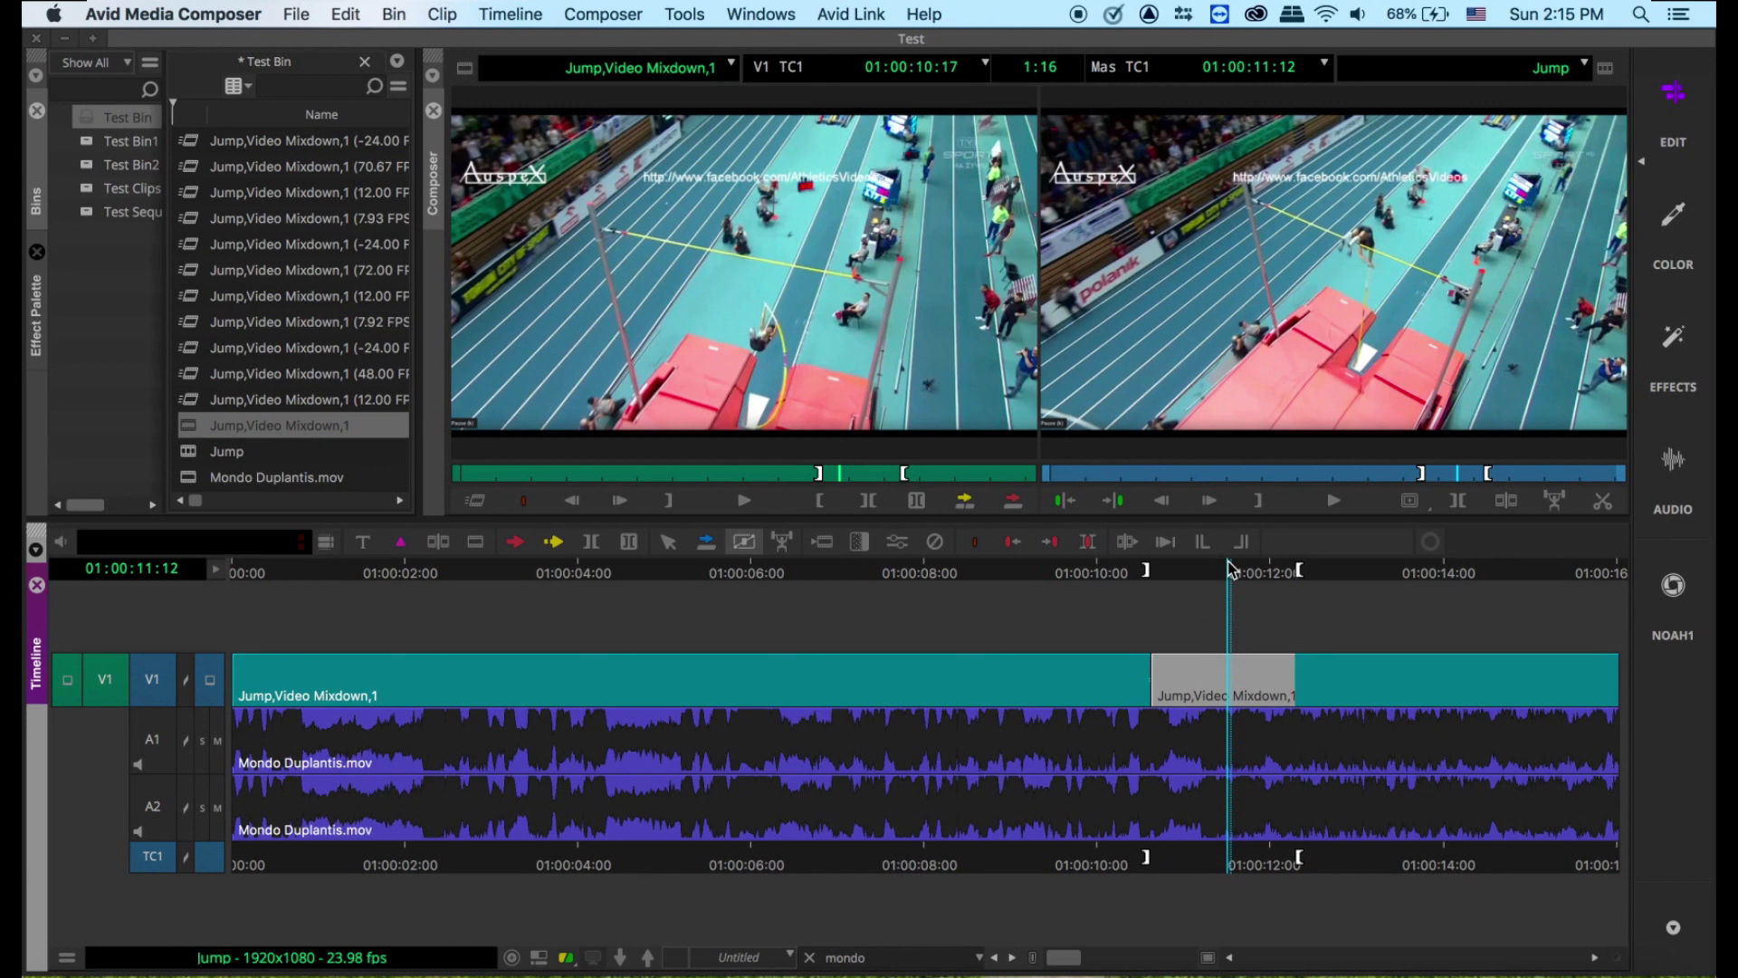
key("z")
key("super+z")
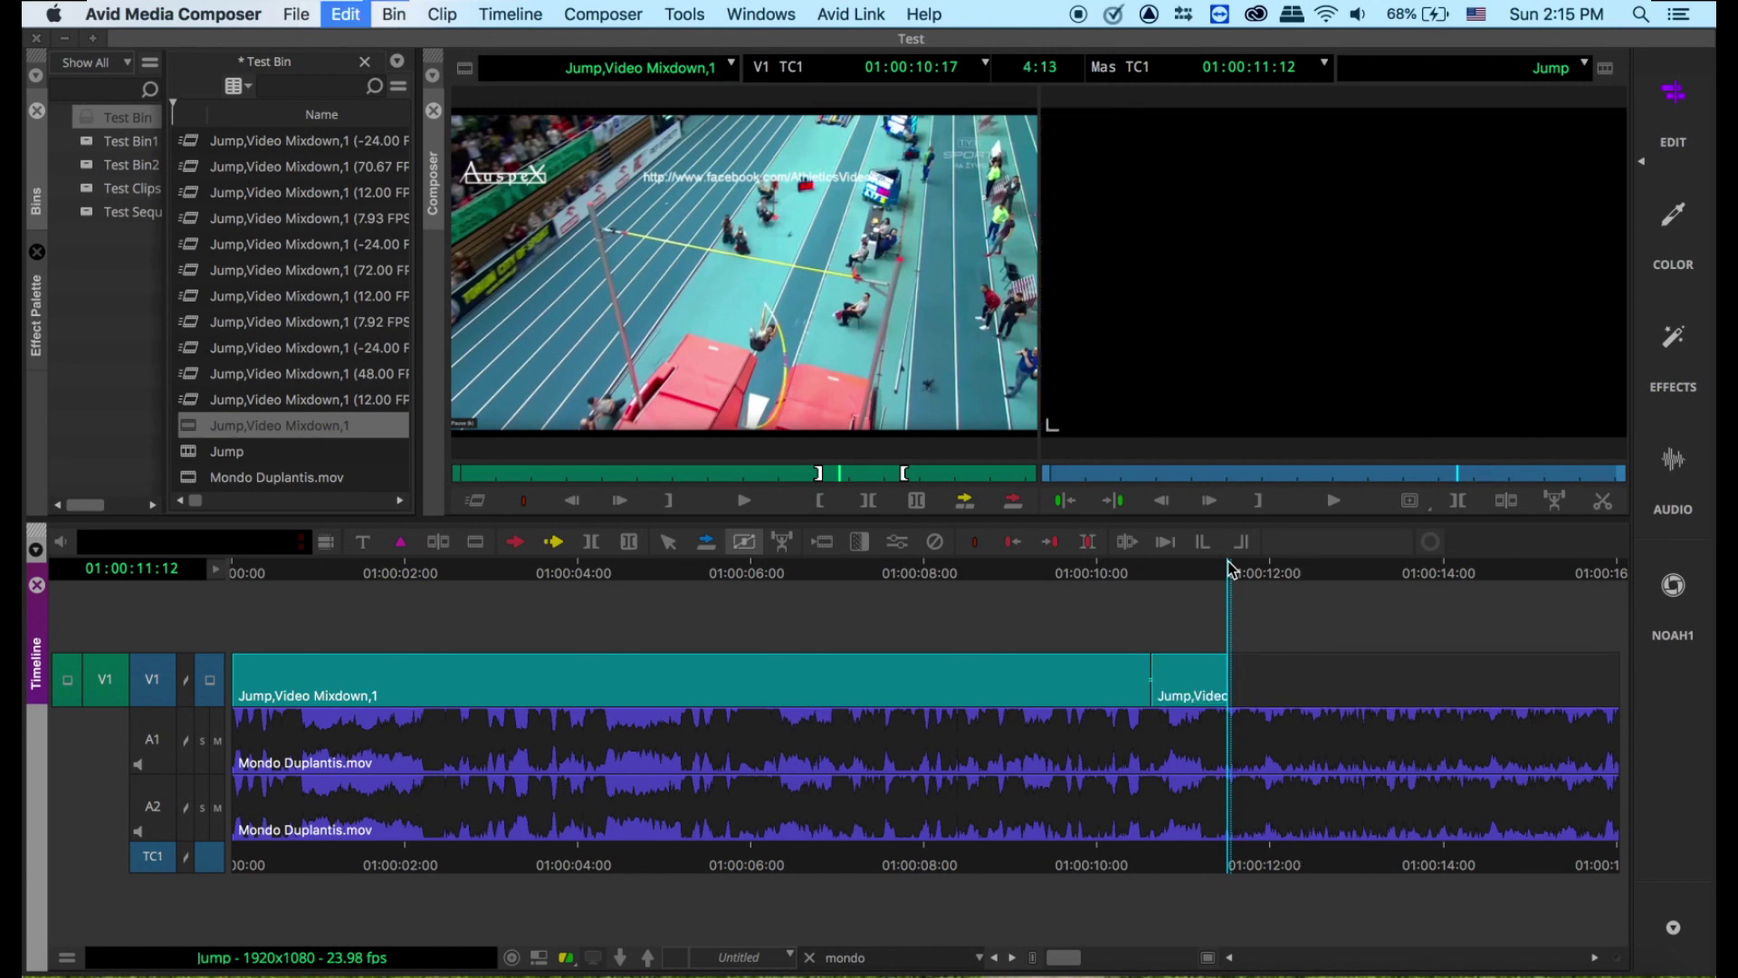
left_click(1266, 573)
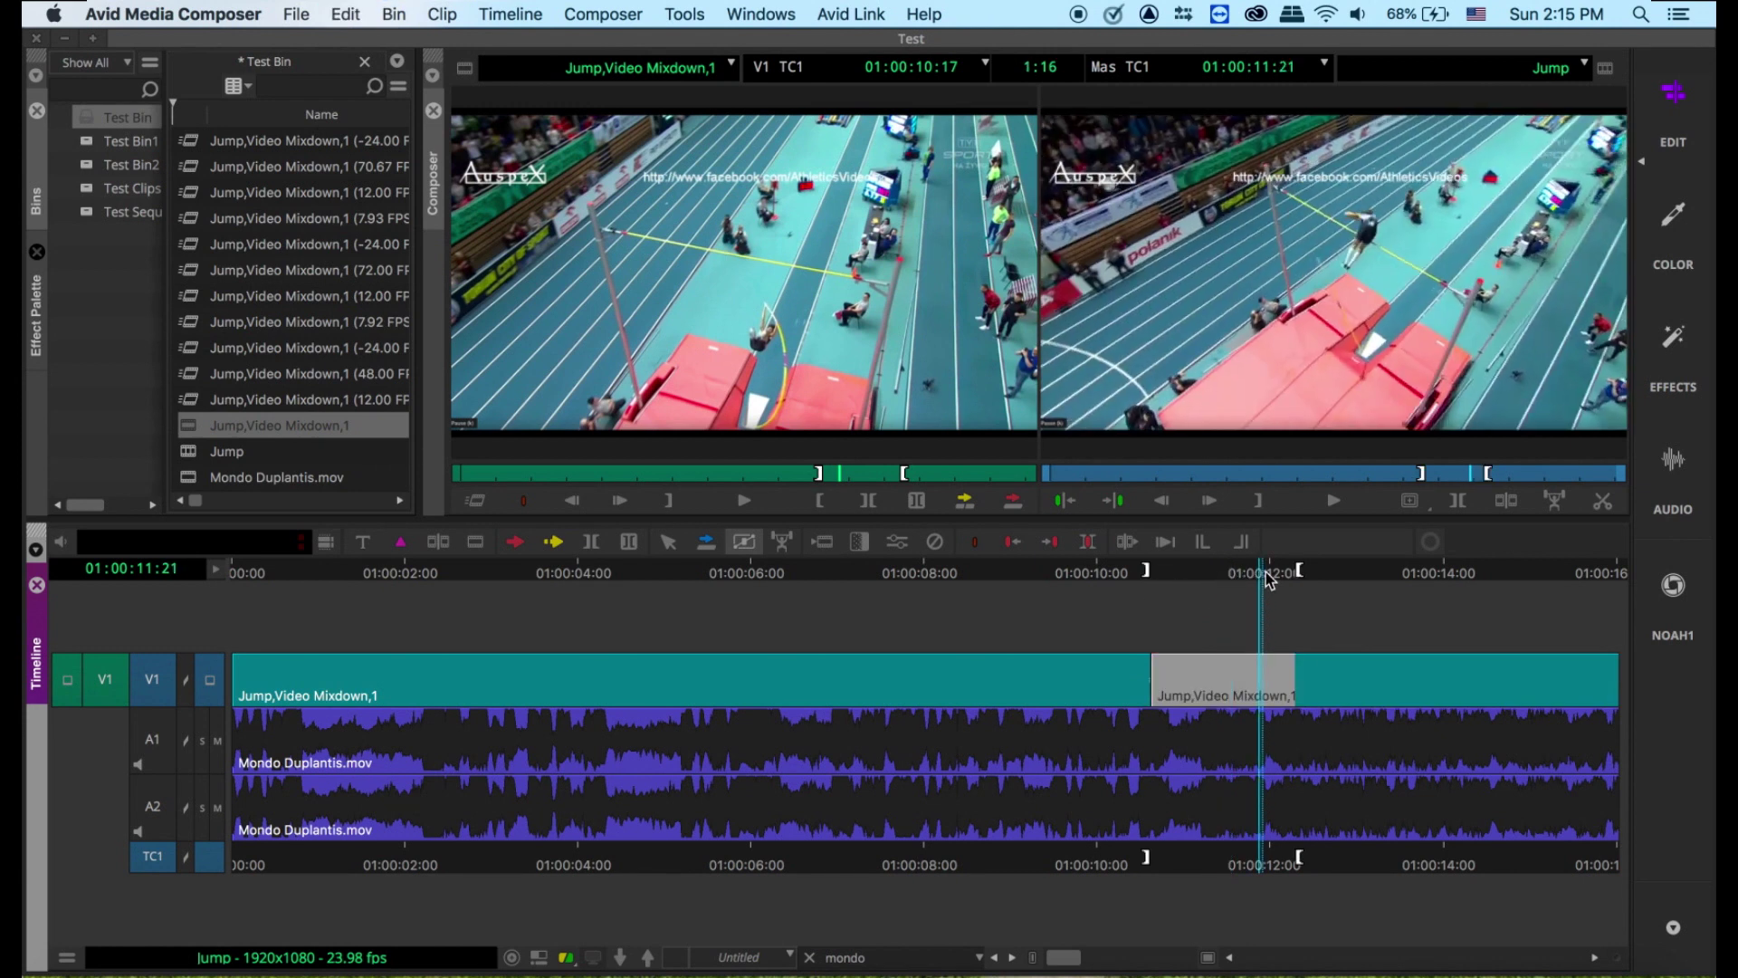
key("q")
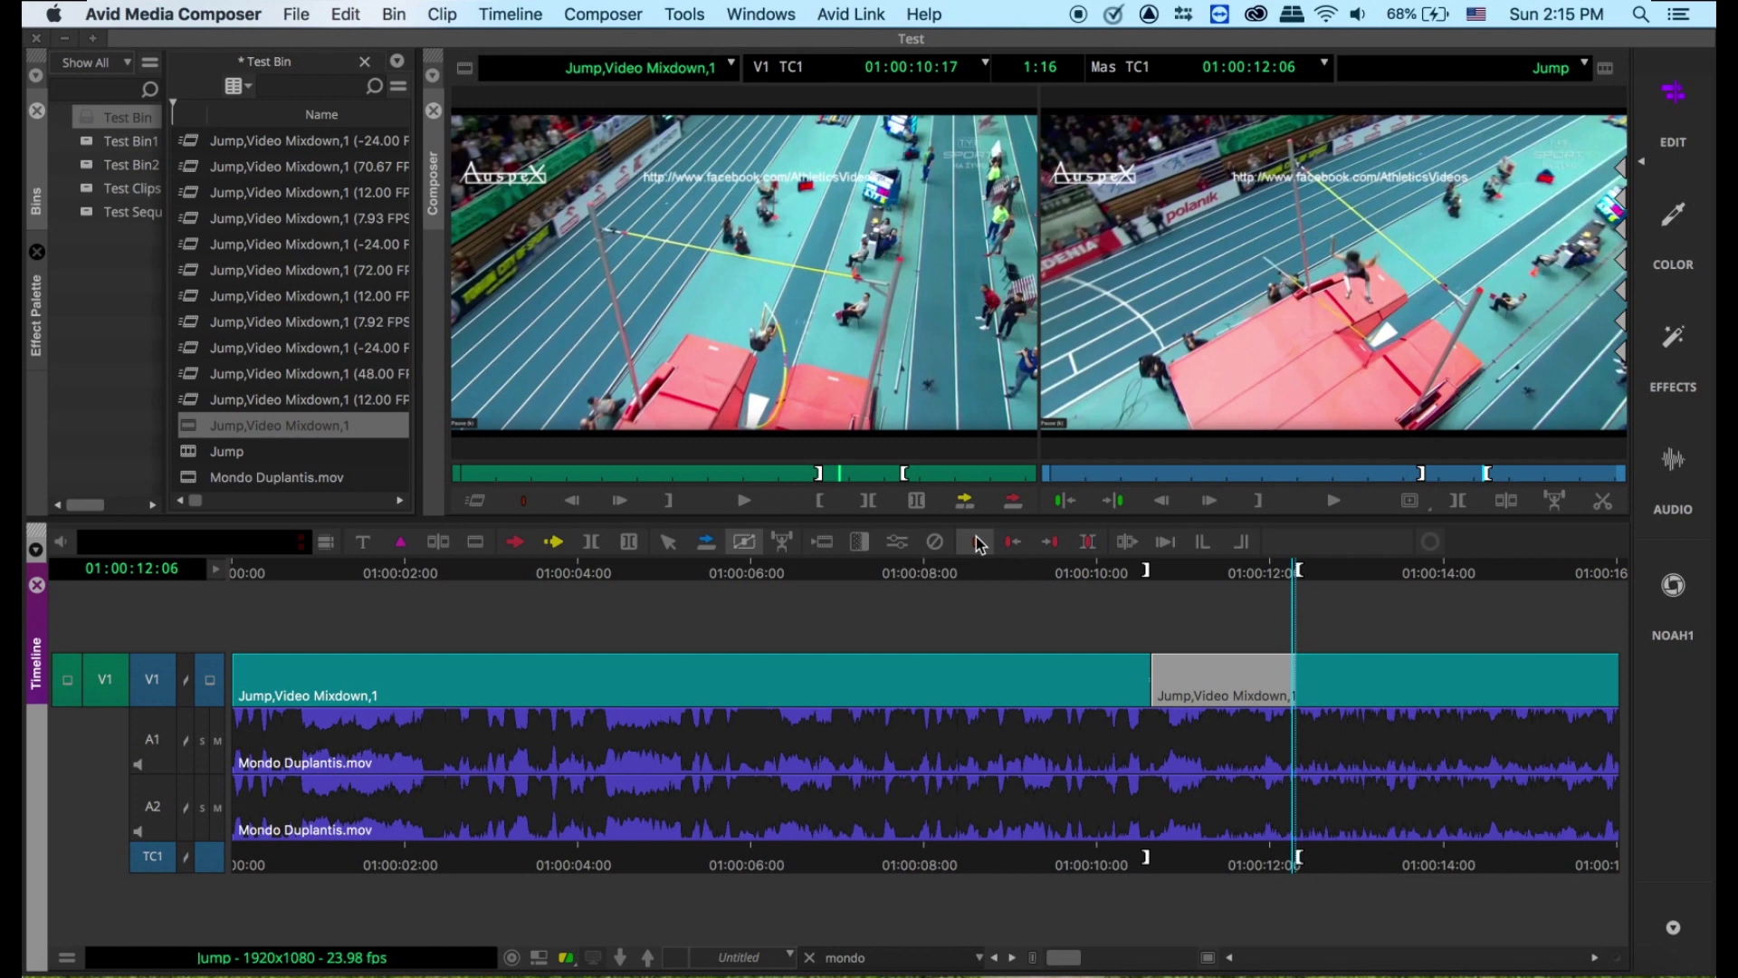
left_click(1507, 503)
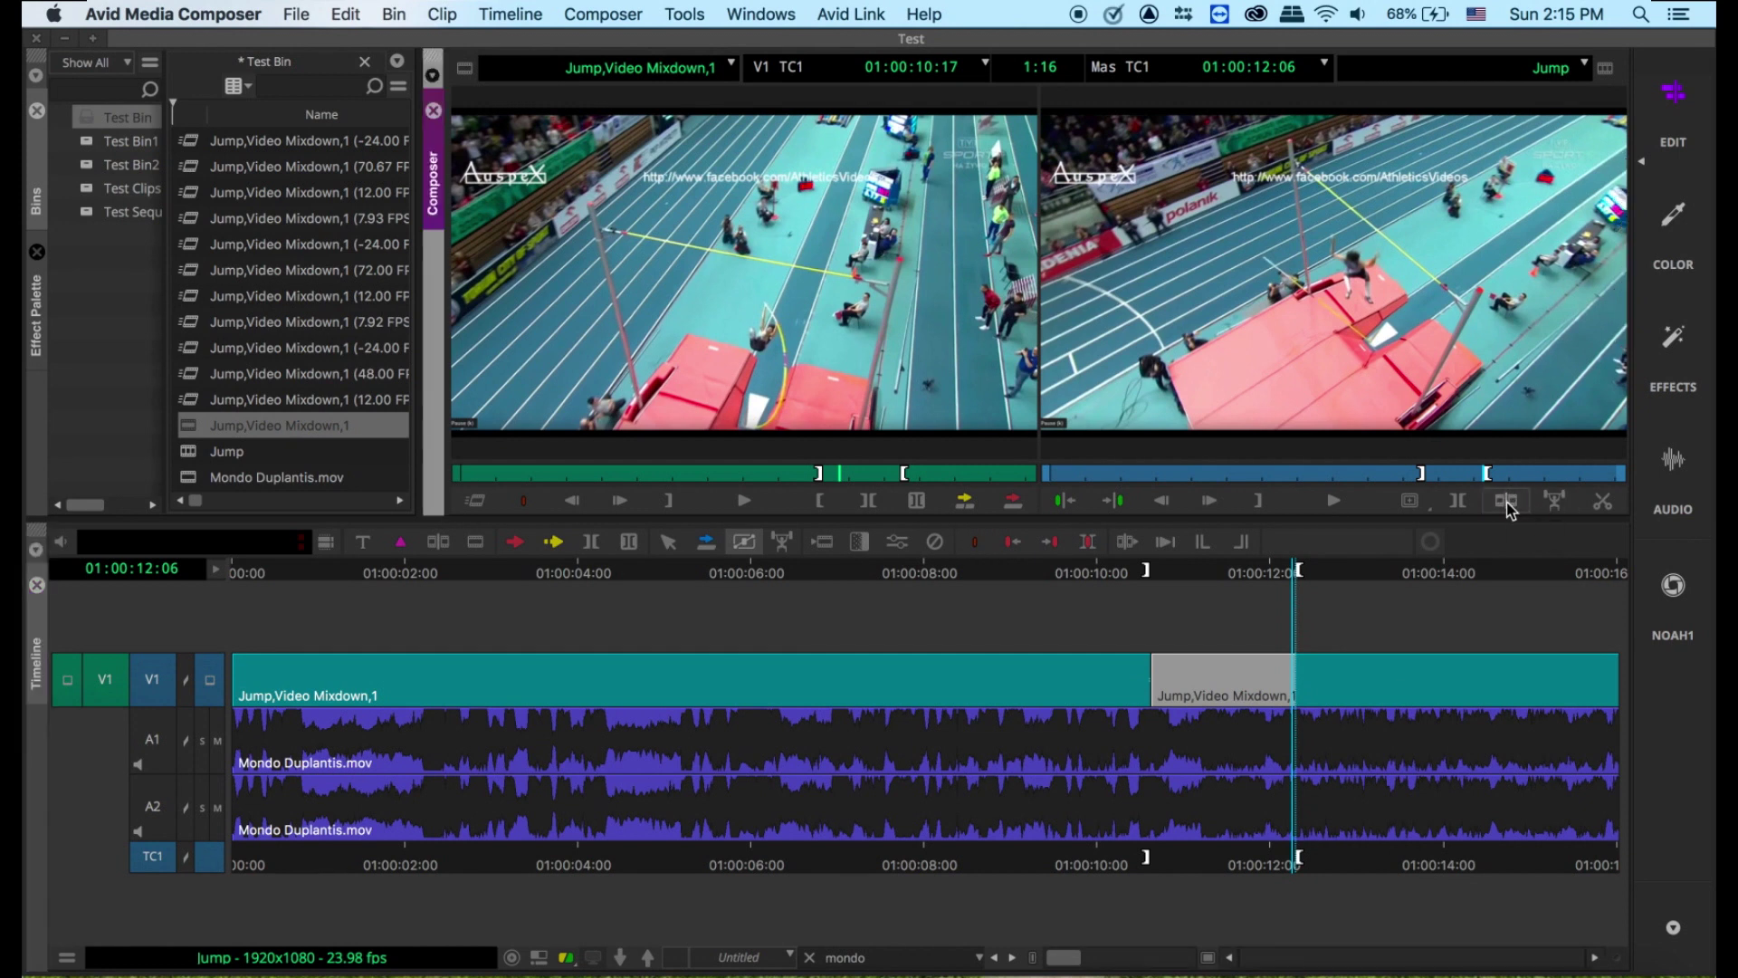
left_click(1195, 571)
left_click_drag(1195, 571, 1202, 571)
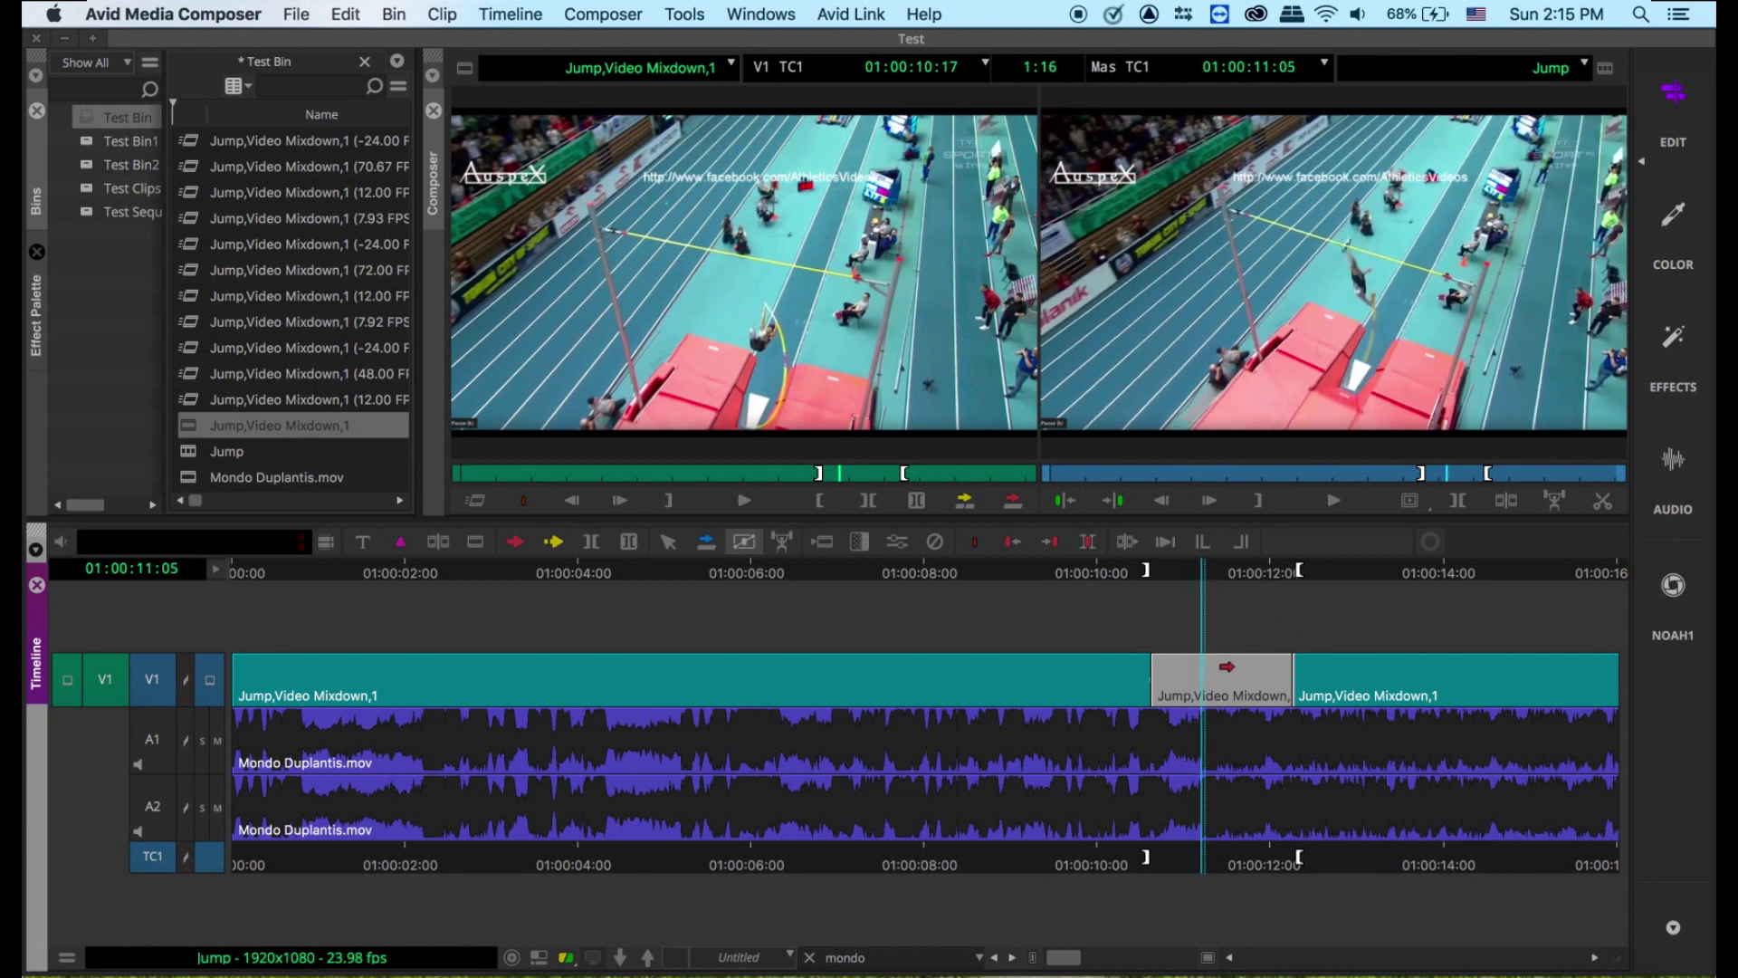
left_click(1214, 571)
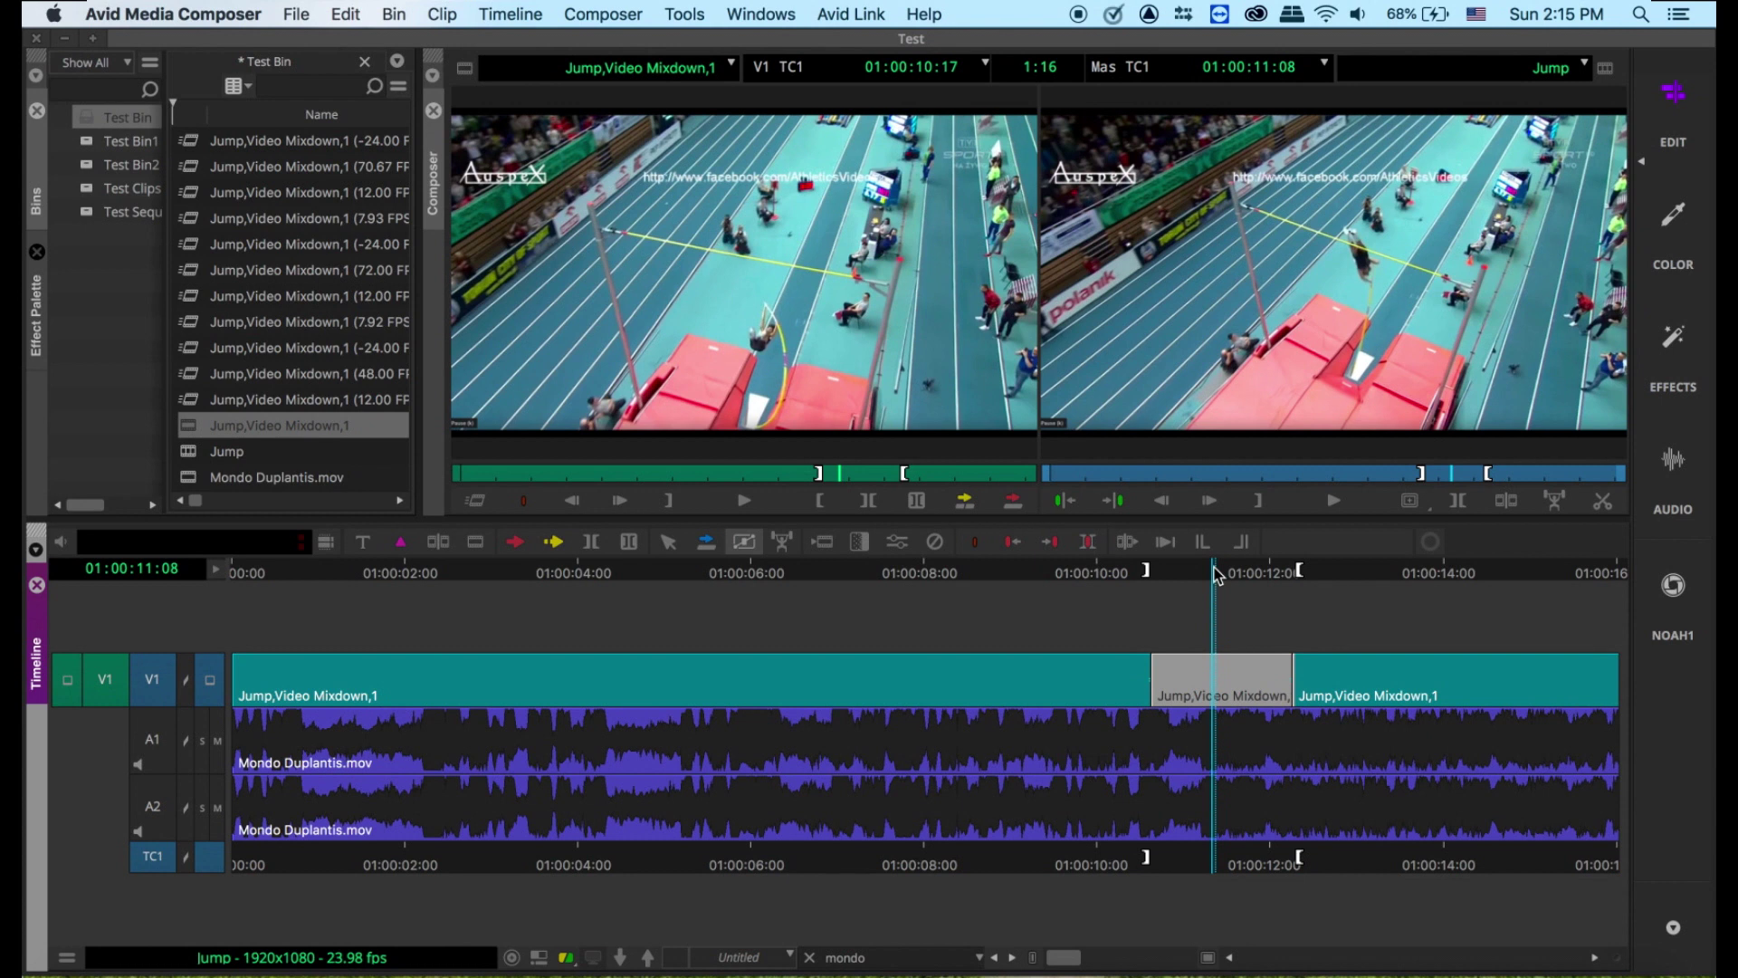
Check the isolated V1 segment by jumping the playhead between its start, inside and end positions in the Jump sequence
key("a")
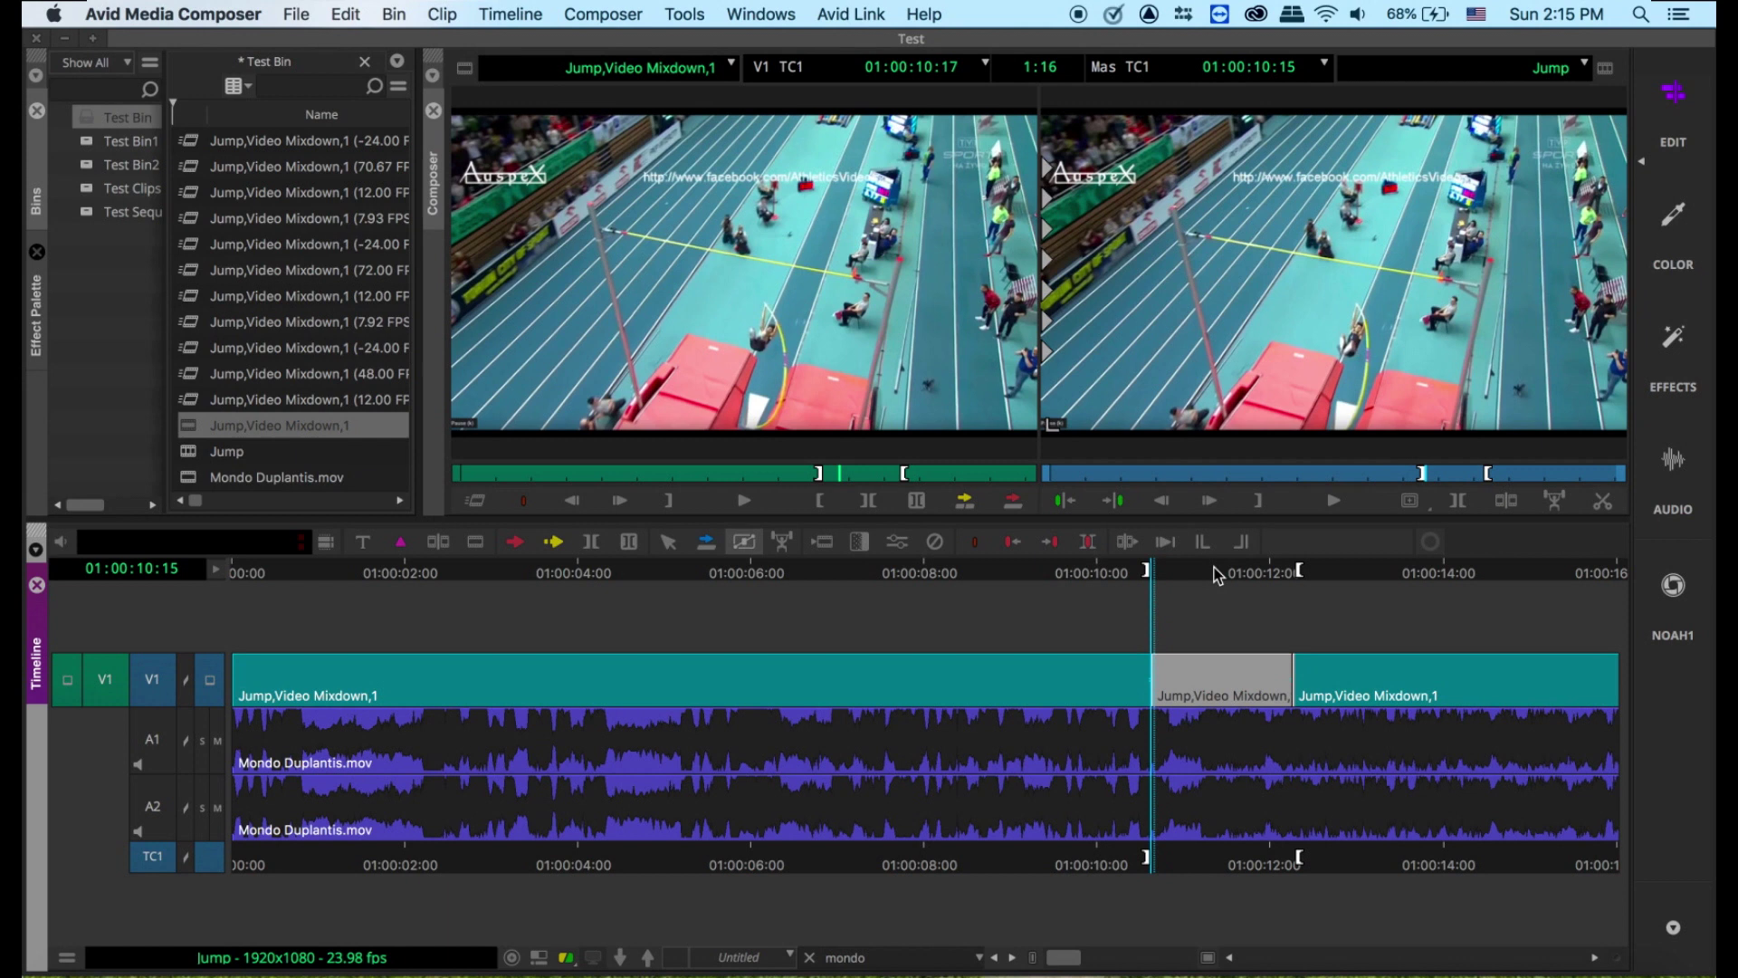
left_click(1214, 571)
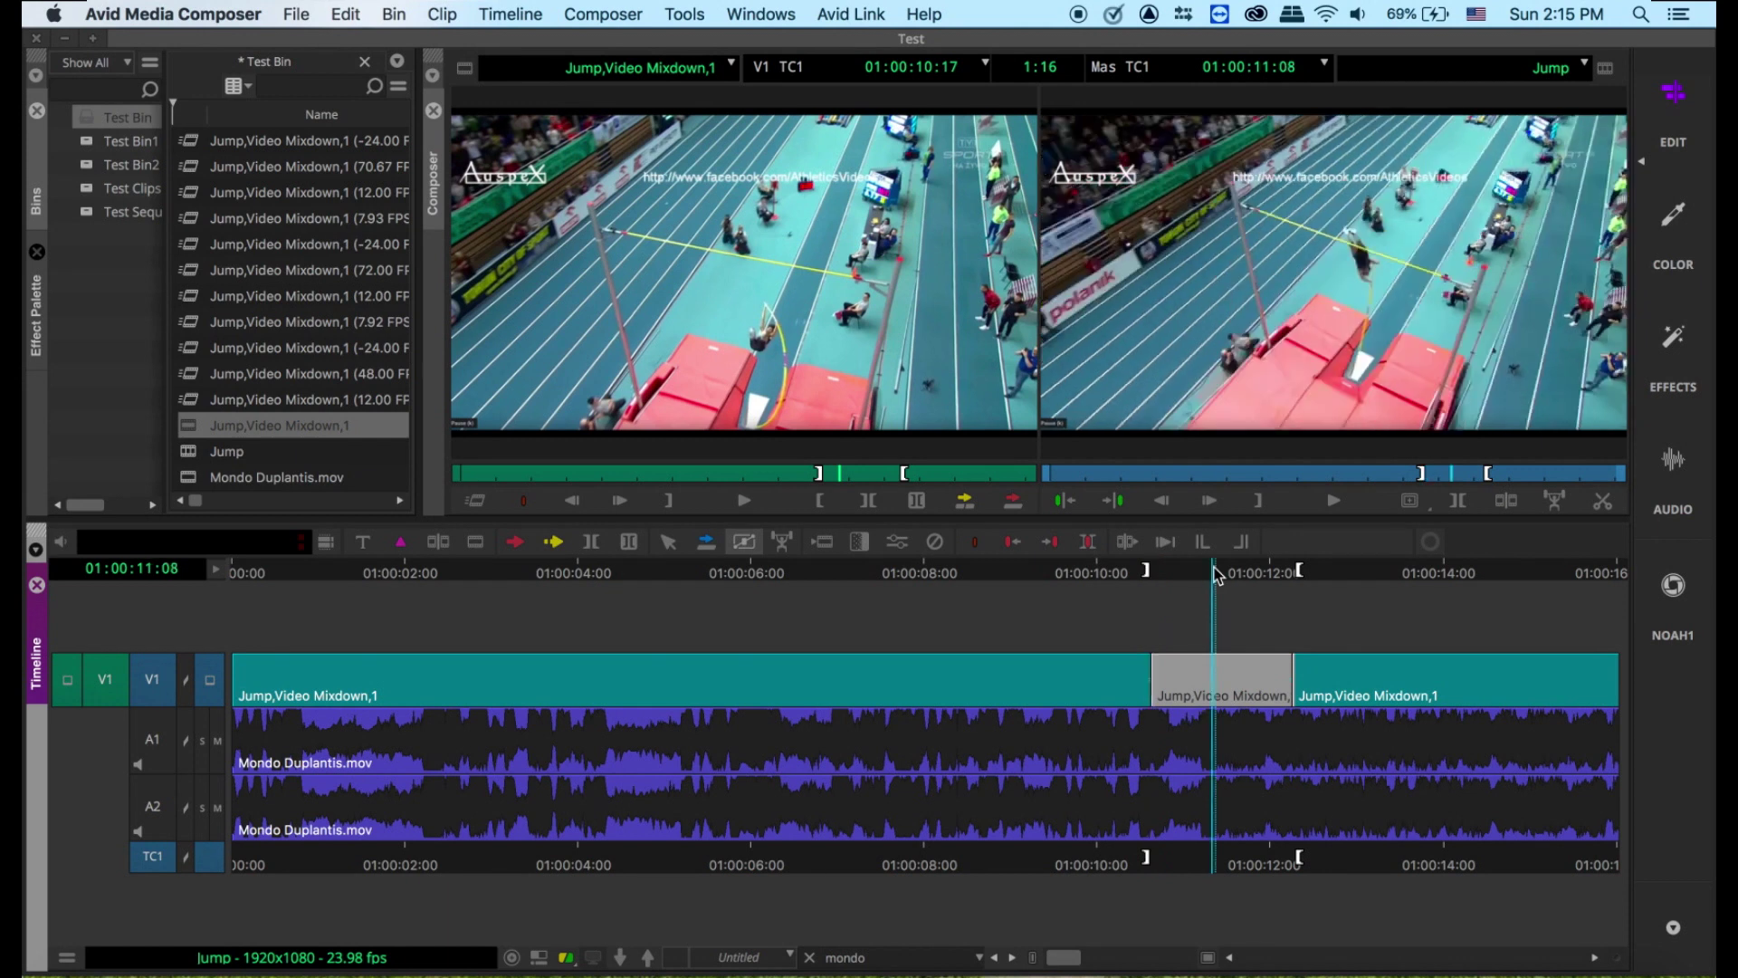
key("a")
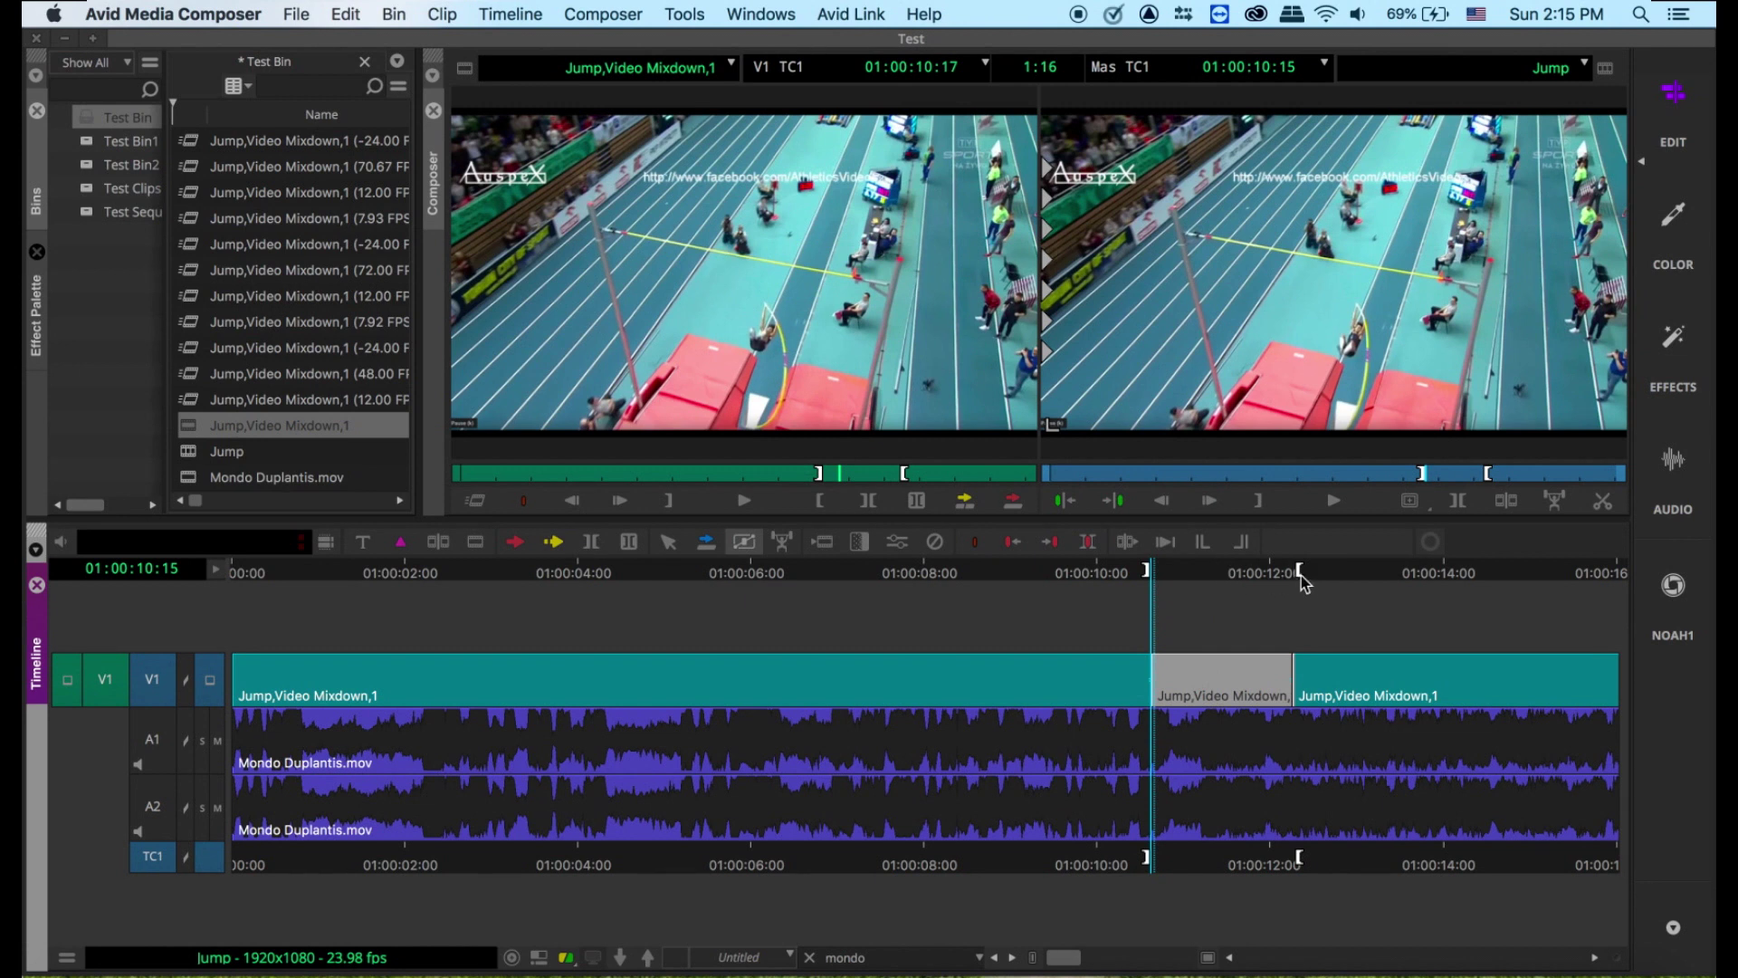
key("s")
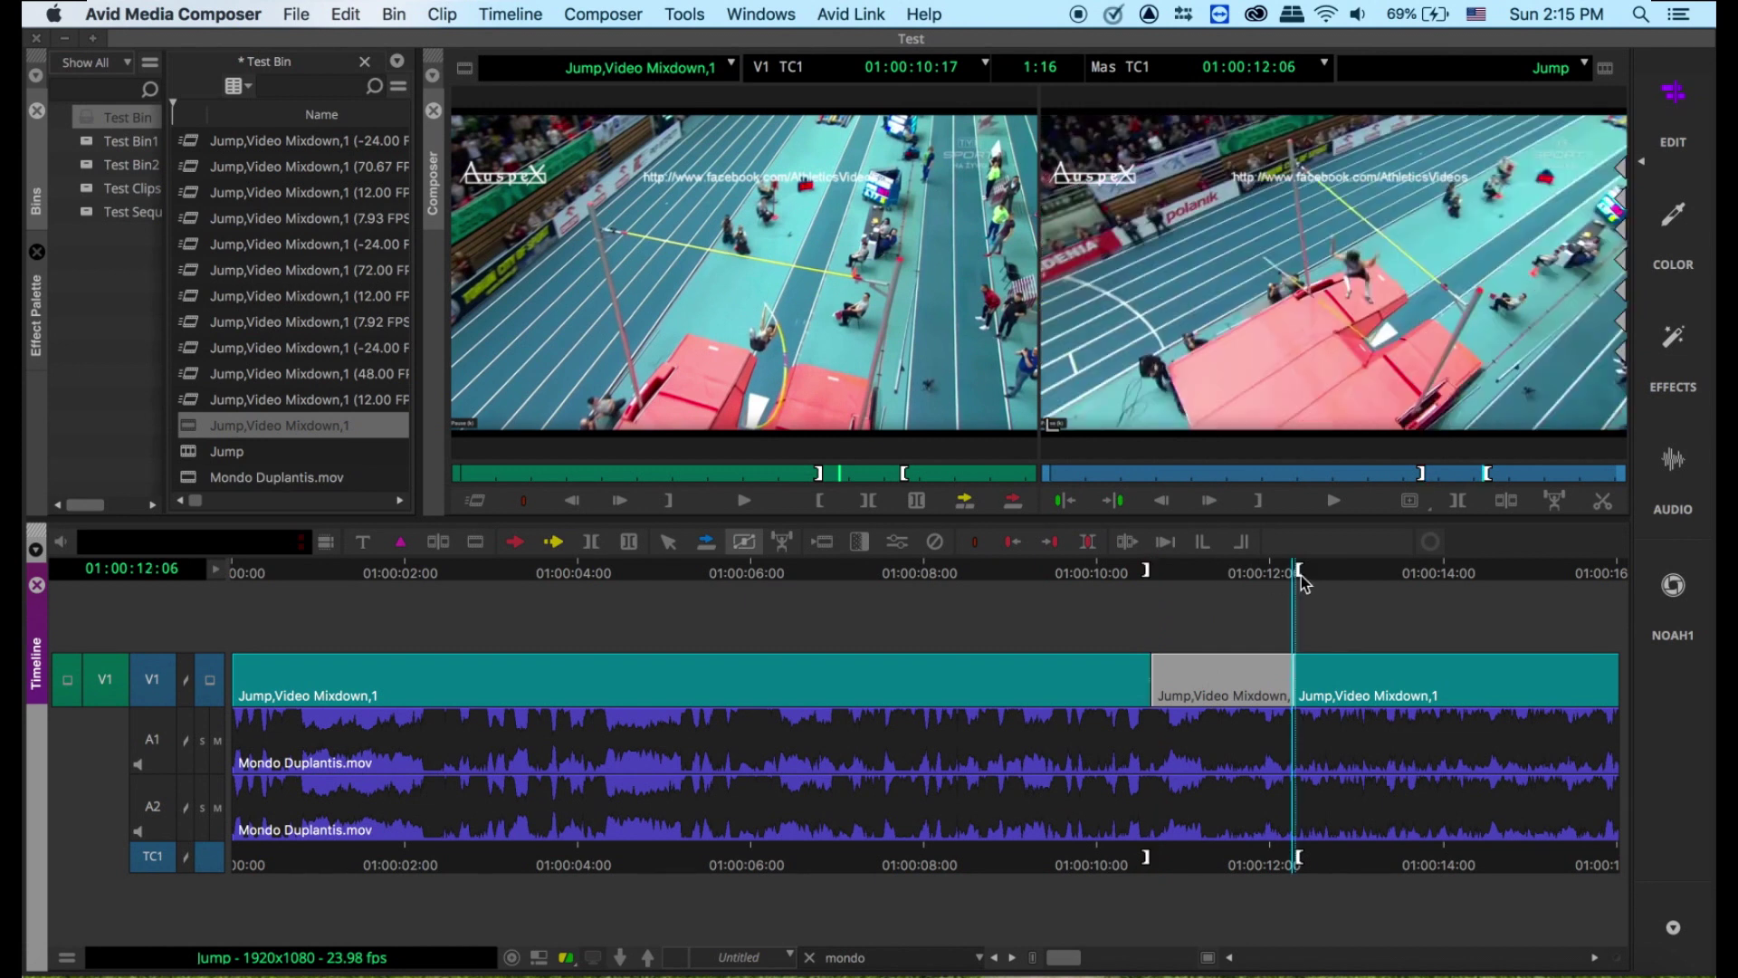
Park on the isolated segment's first frame, 01:00:10:15, and match-frame it to the mixdown in the source monitor
key("a")
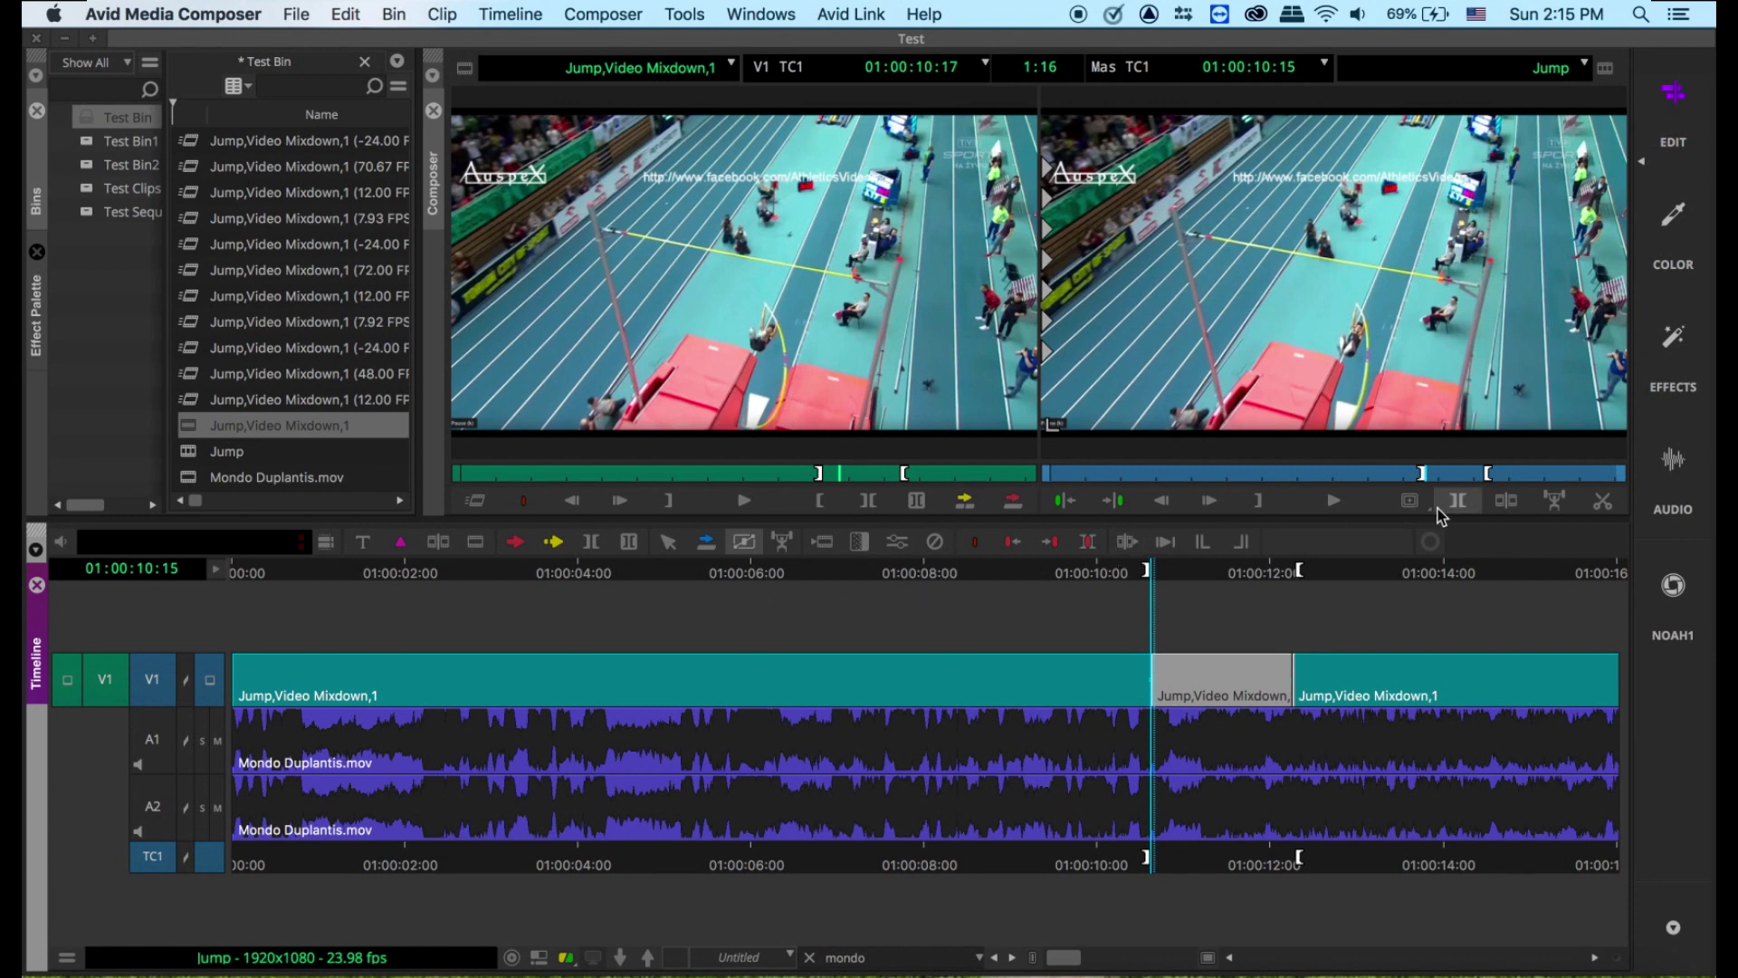
left_click(476, 543)
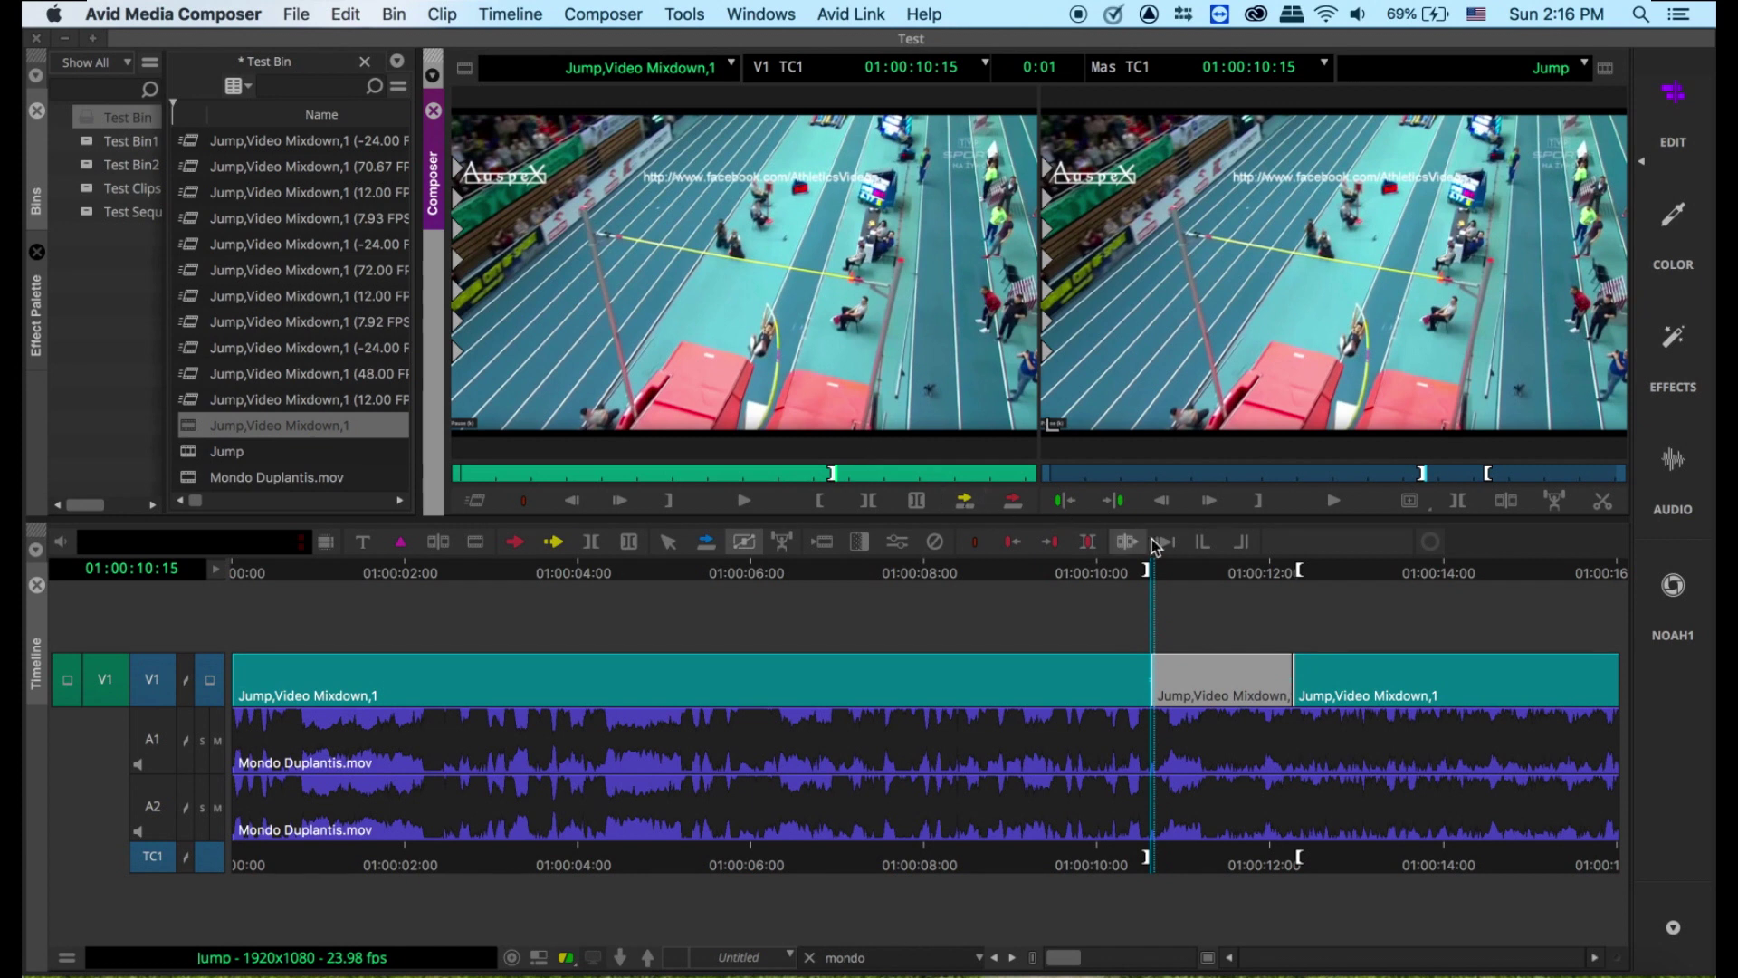
left_click(1268, 371)
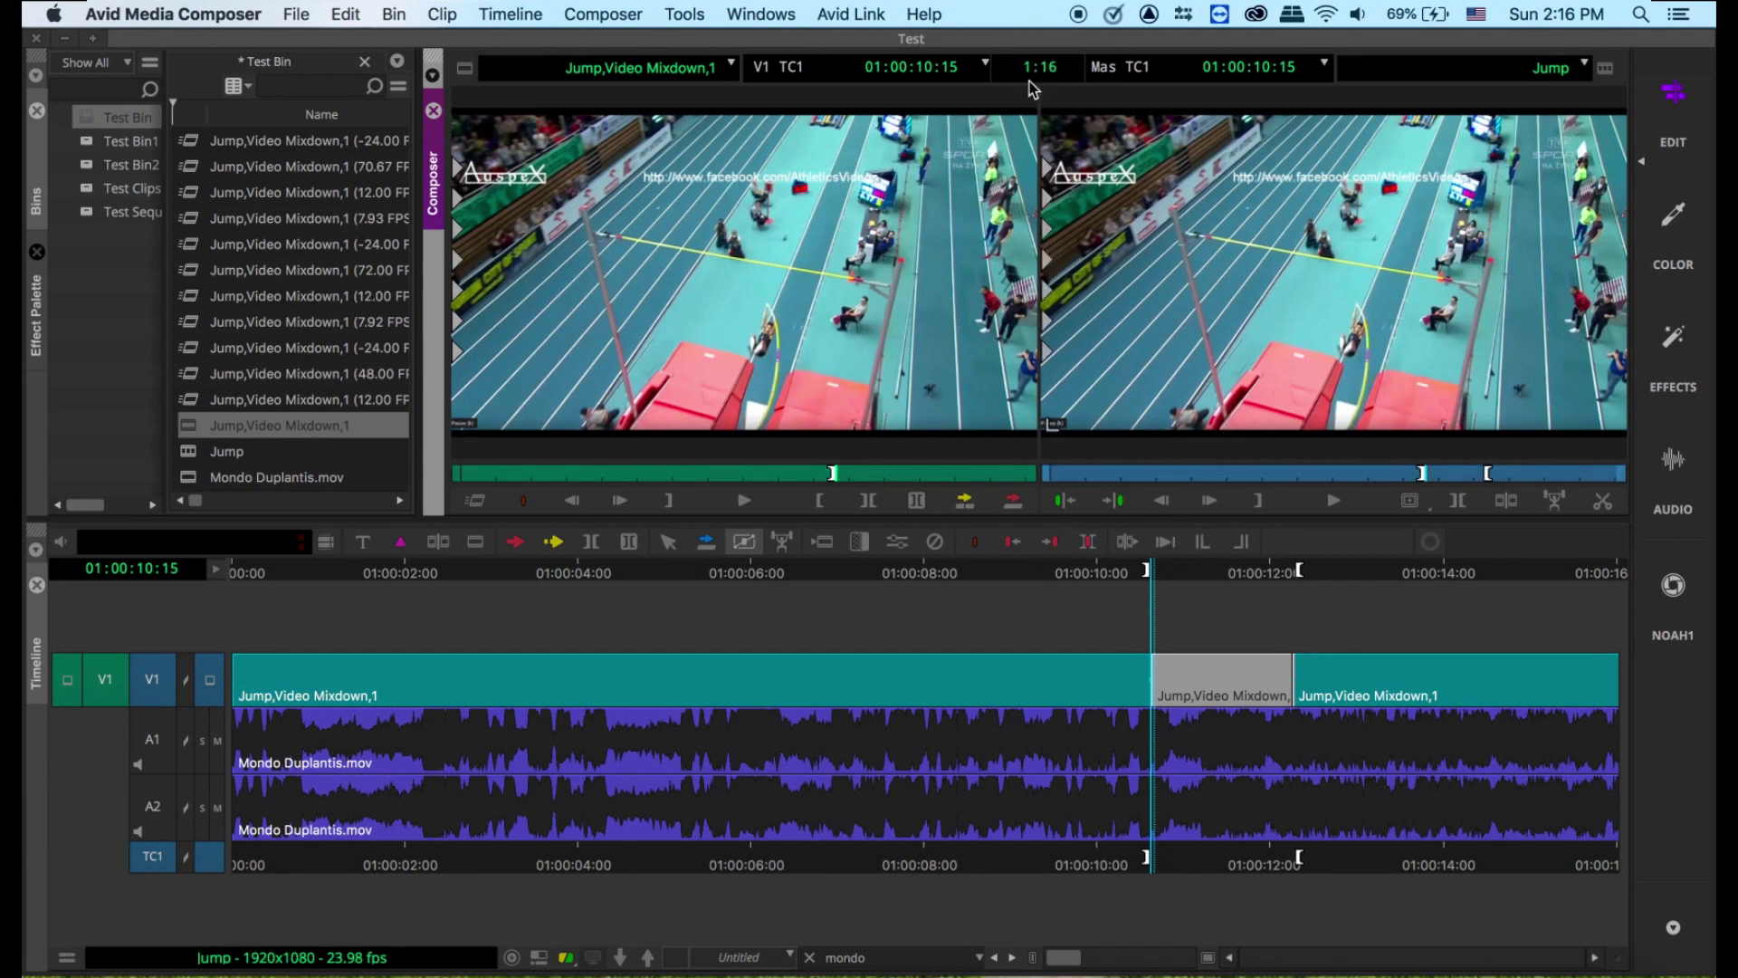
Mark the source mixdown's out point at 01:00:12:06 to match the 1:16 duration marked in the Jump sequence
left_click(844, 474)
left_click_drag(843, 480, 925, 480)
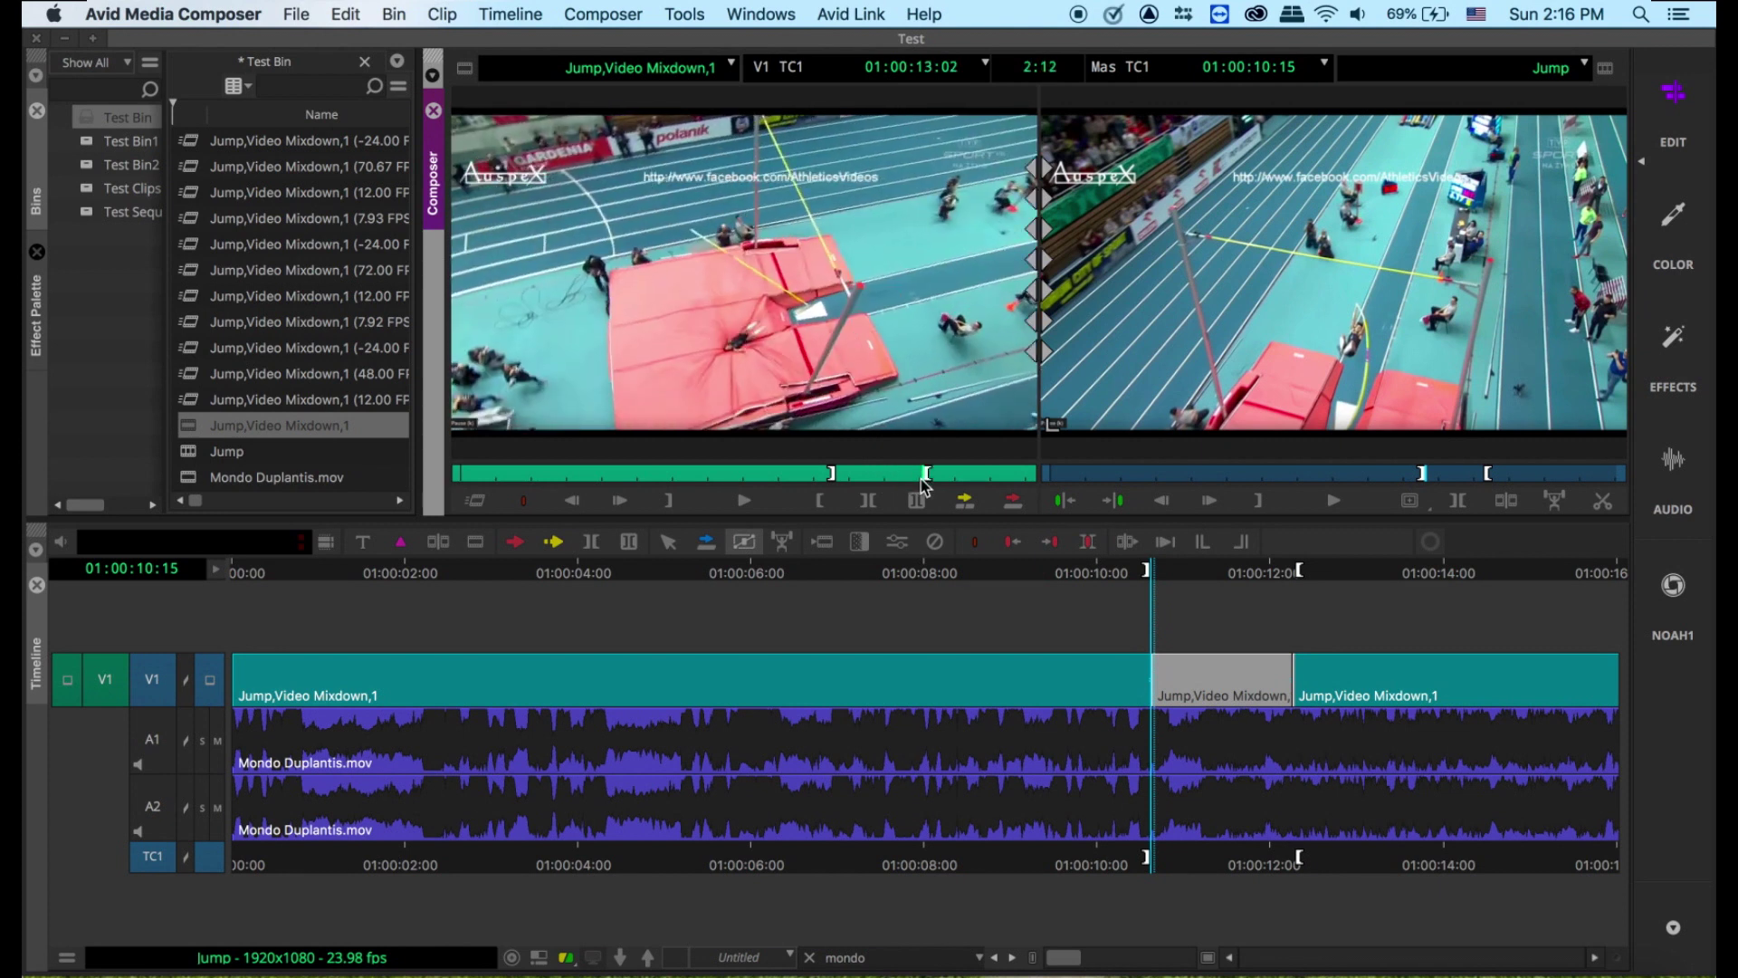
key("Left")
key("Left")
key("Left")
key("Left")
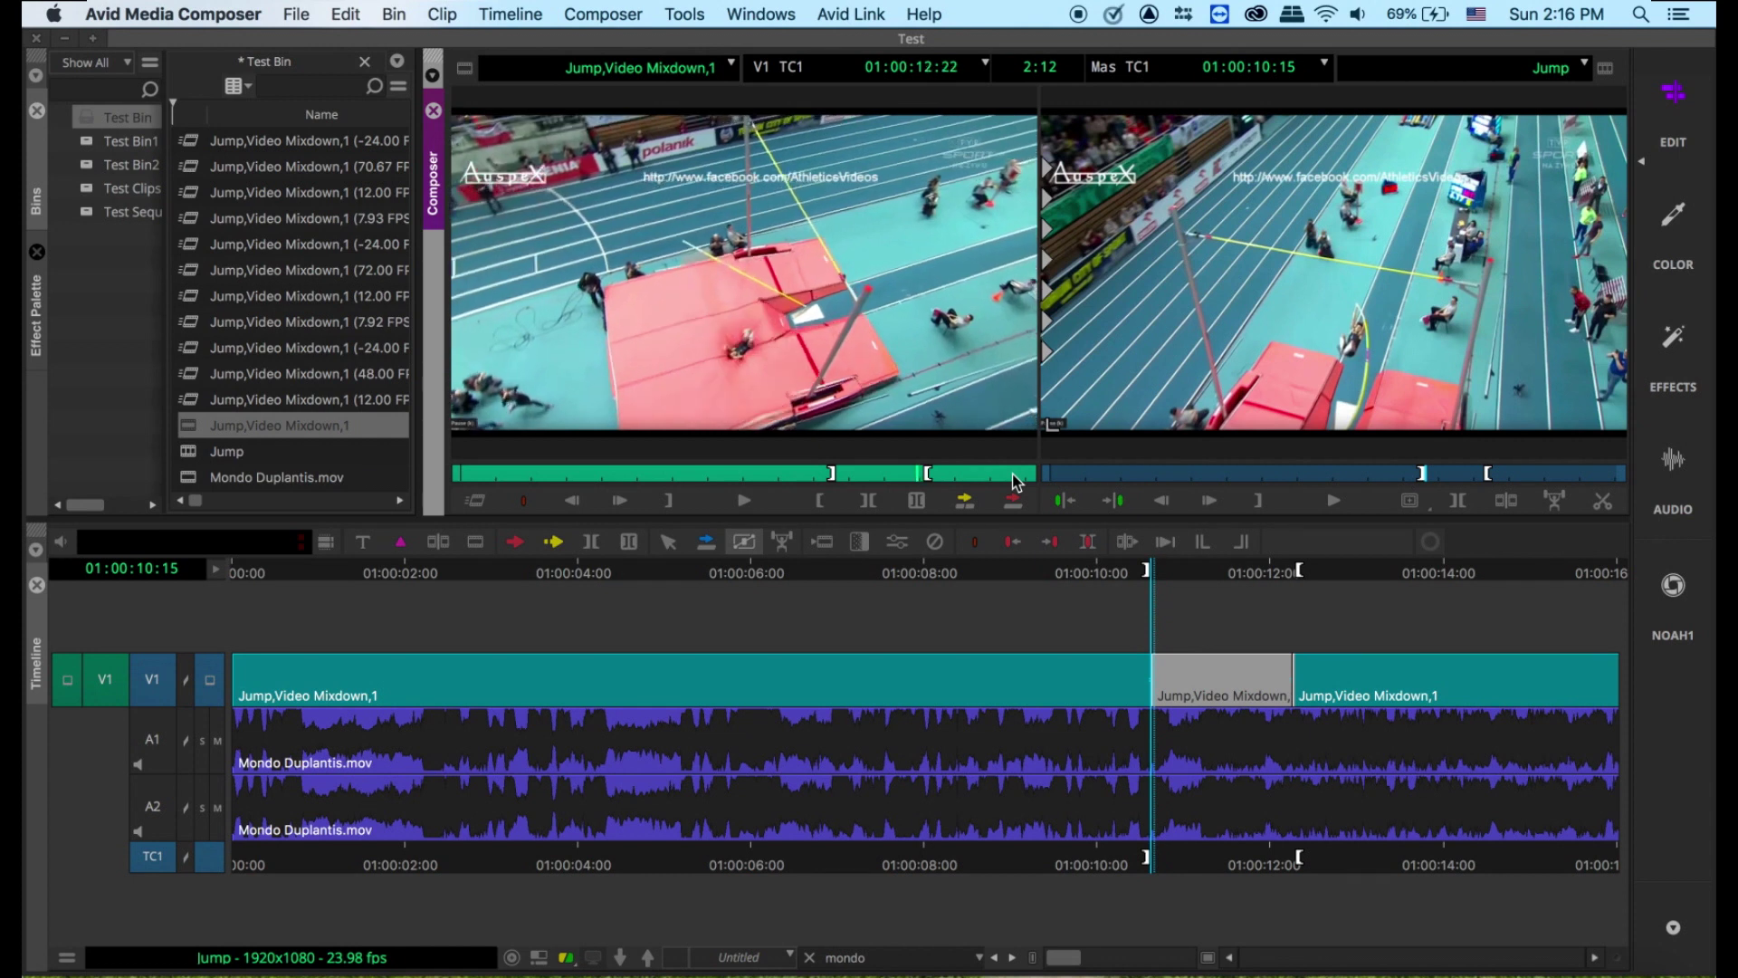
key("Left")
key("Left")
key("Left")
key("Left")
key("Left")
key("Left")
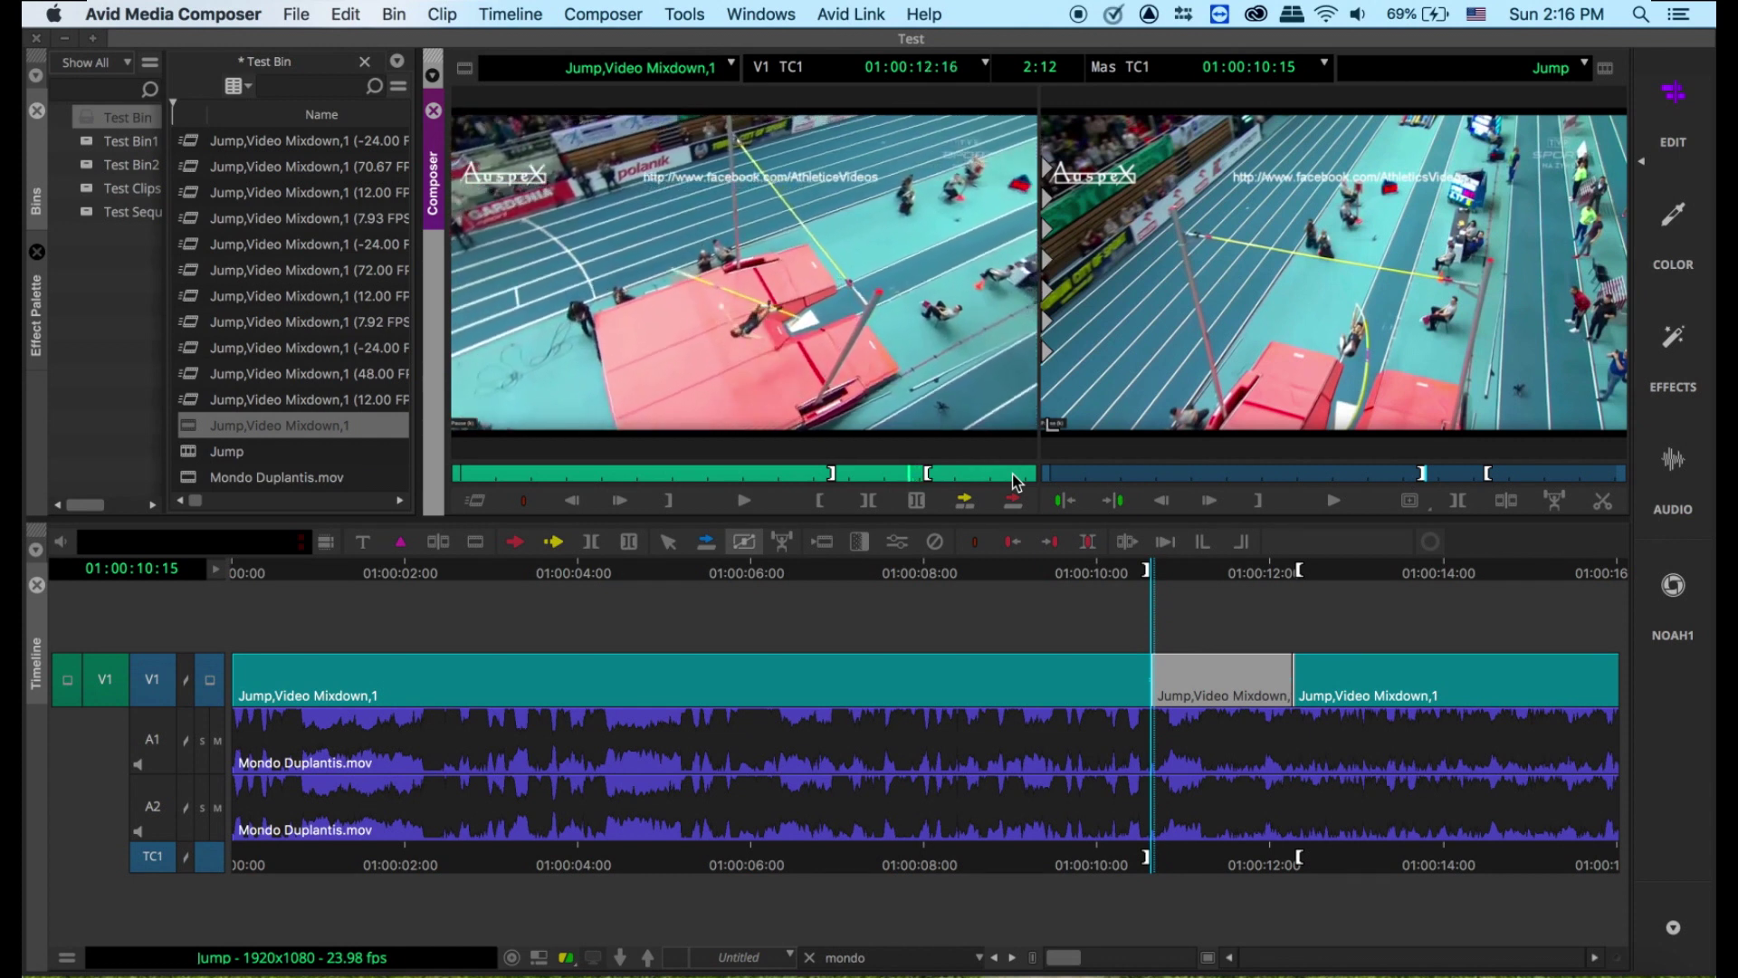
key("i")
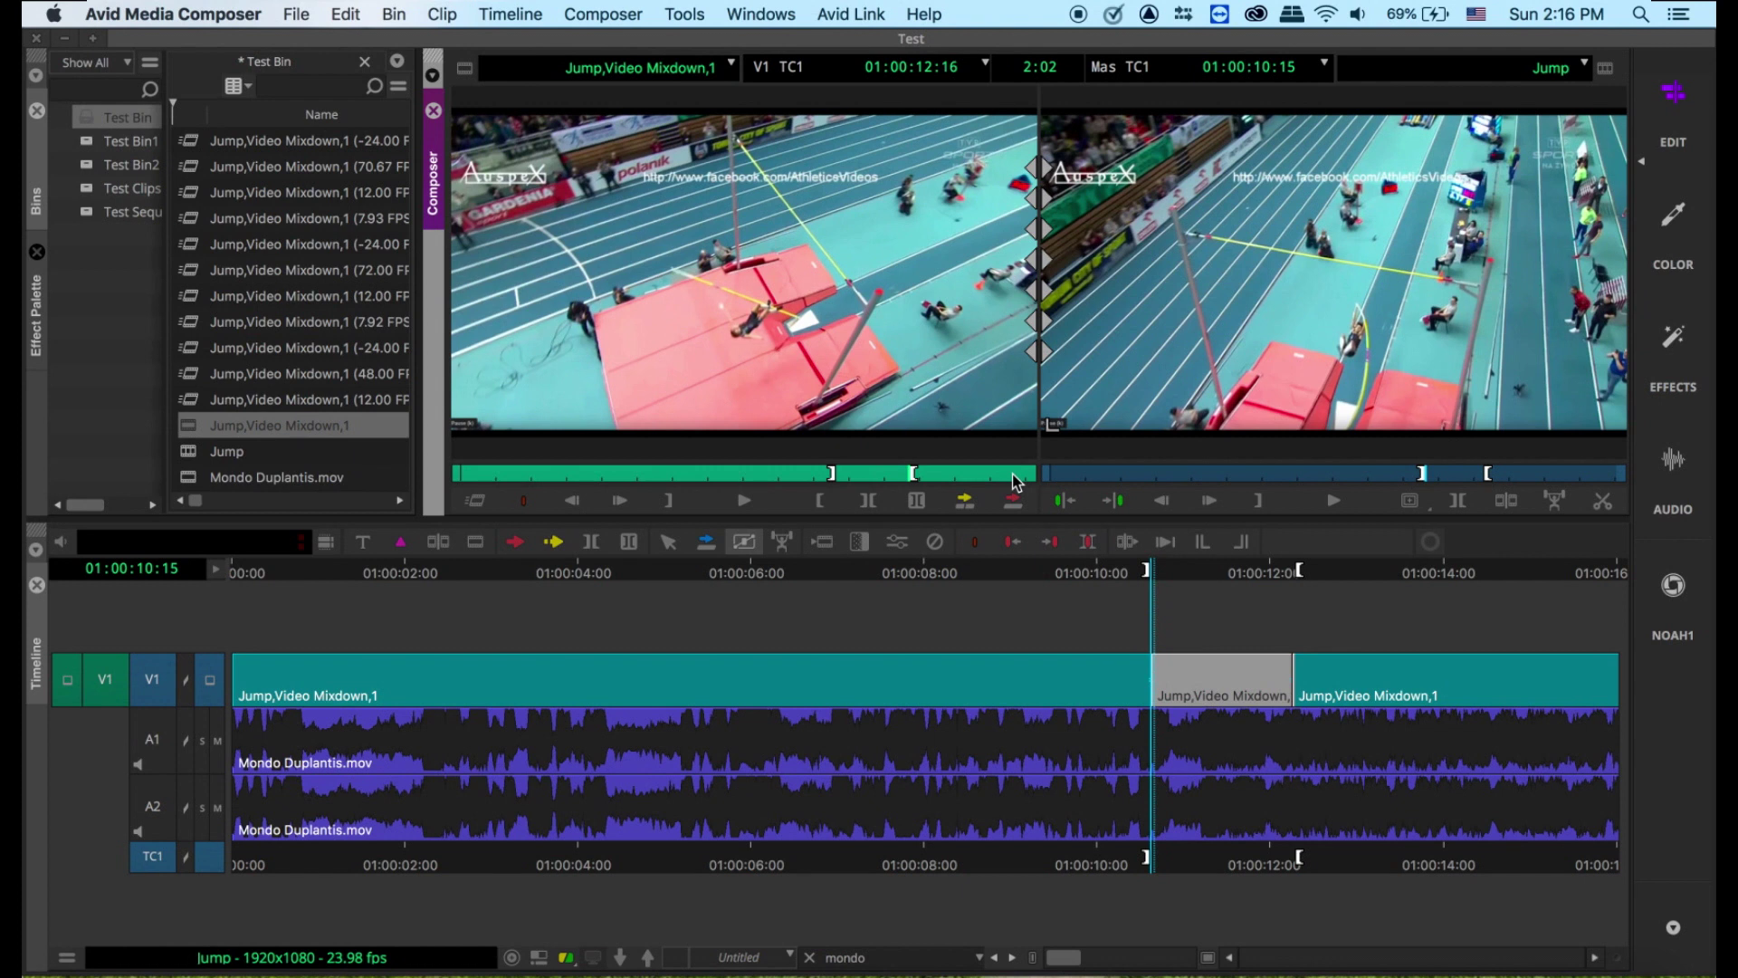
left_click(1242, 328)
left_click(843, 263)
key("Left")
key("Left")
key("Left")
key("Left")
key("Left")
key("i")
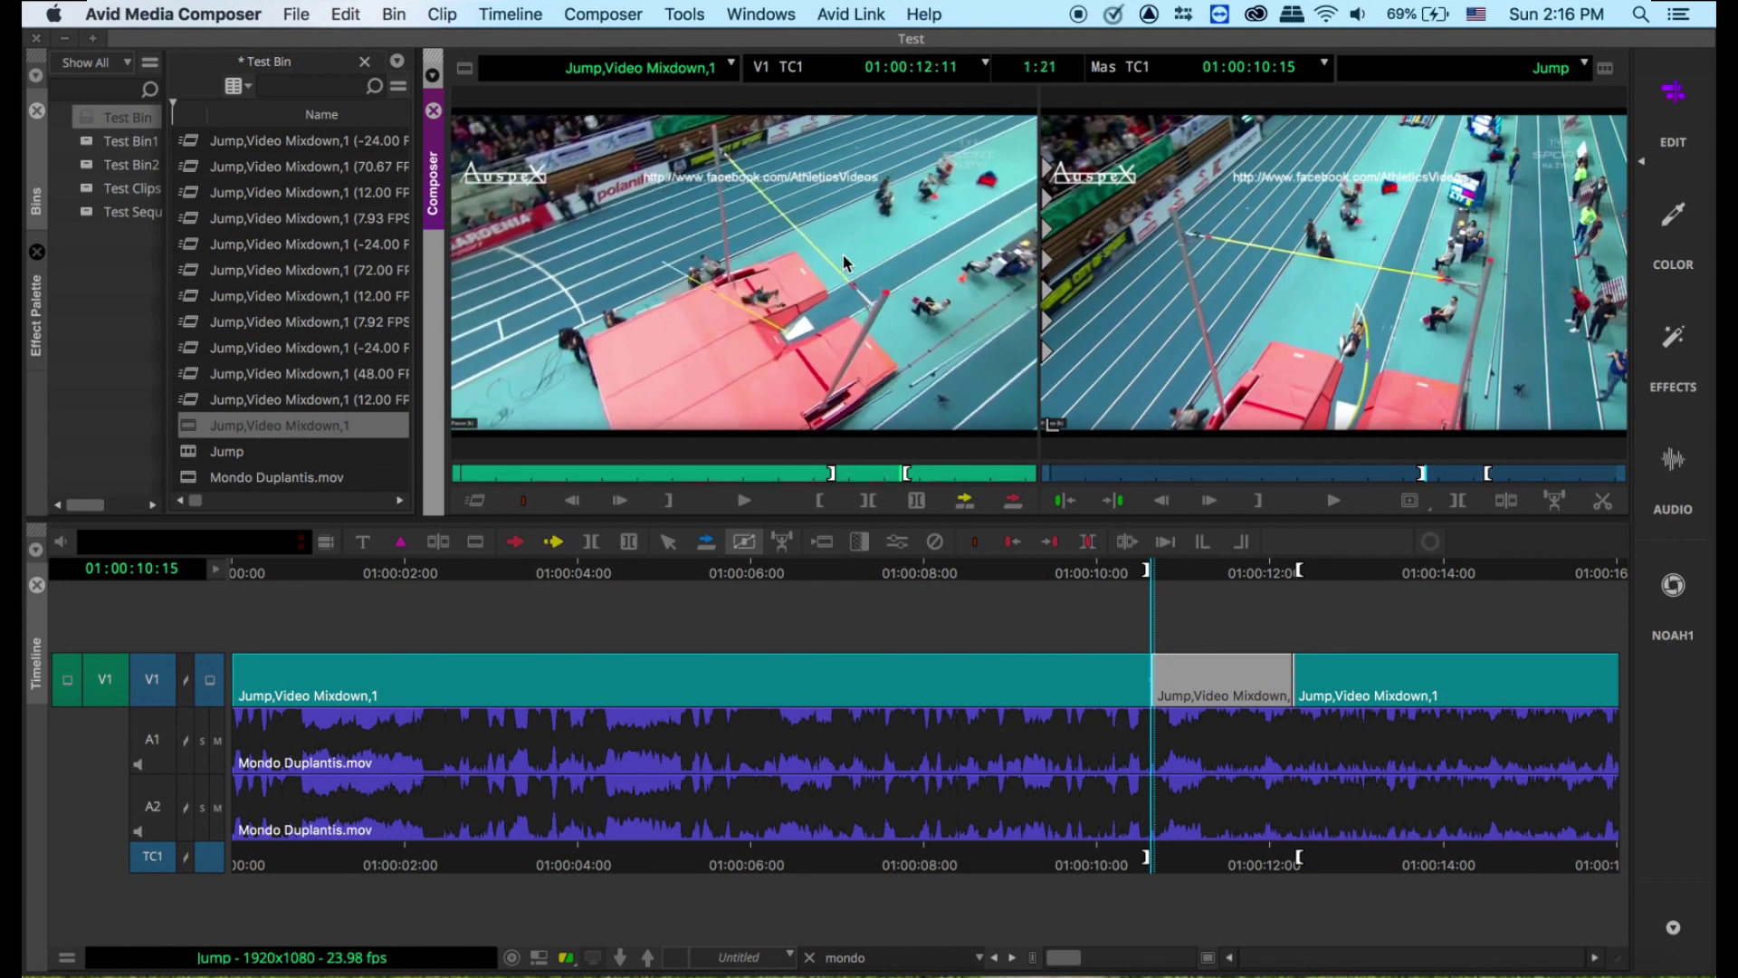
key("Left")
key("Left")
key("Left")
key("Left")
key("Left")
key("Left")
key("Left")
key("Left")
key("Left")
key("Left")
key("i")
key("Right")
key("Right")
key("Right")
key("Right")
key("Right")
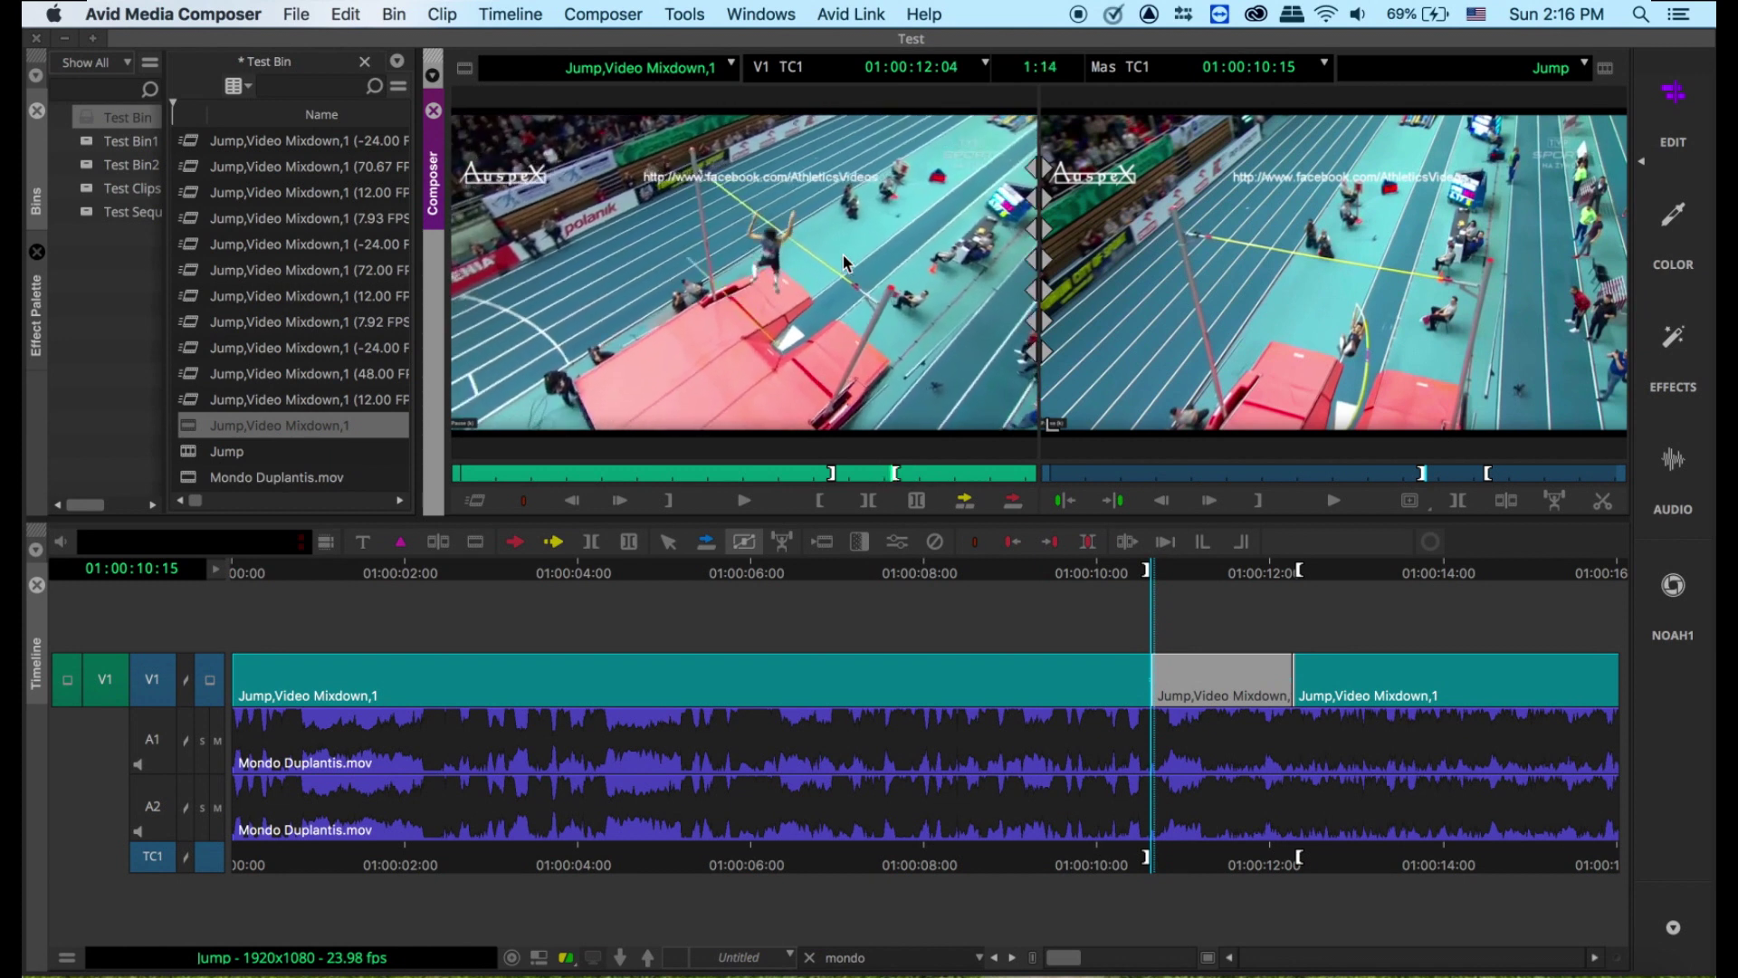
key("i")
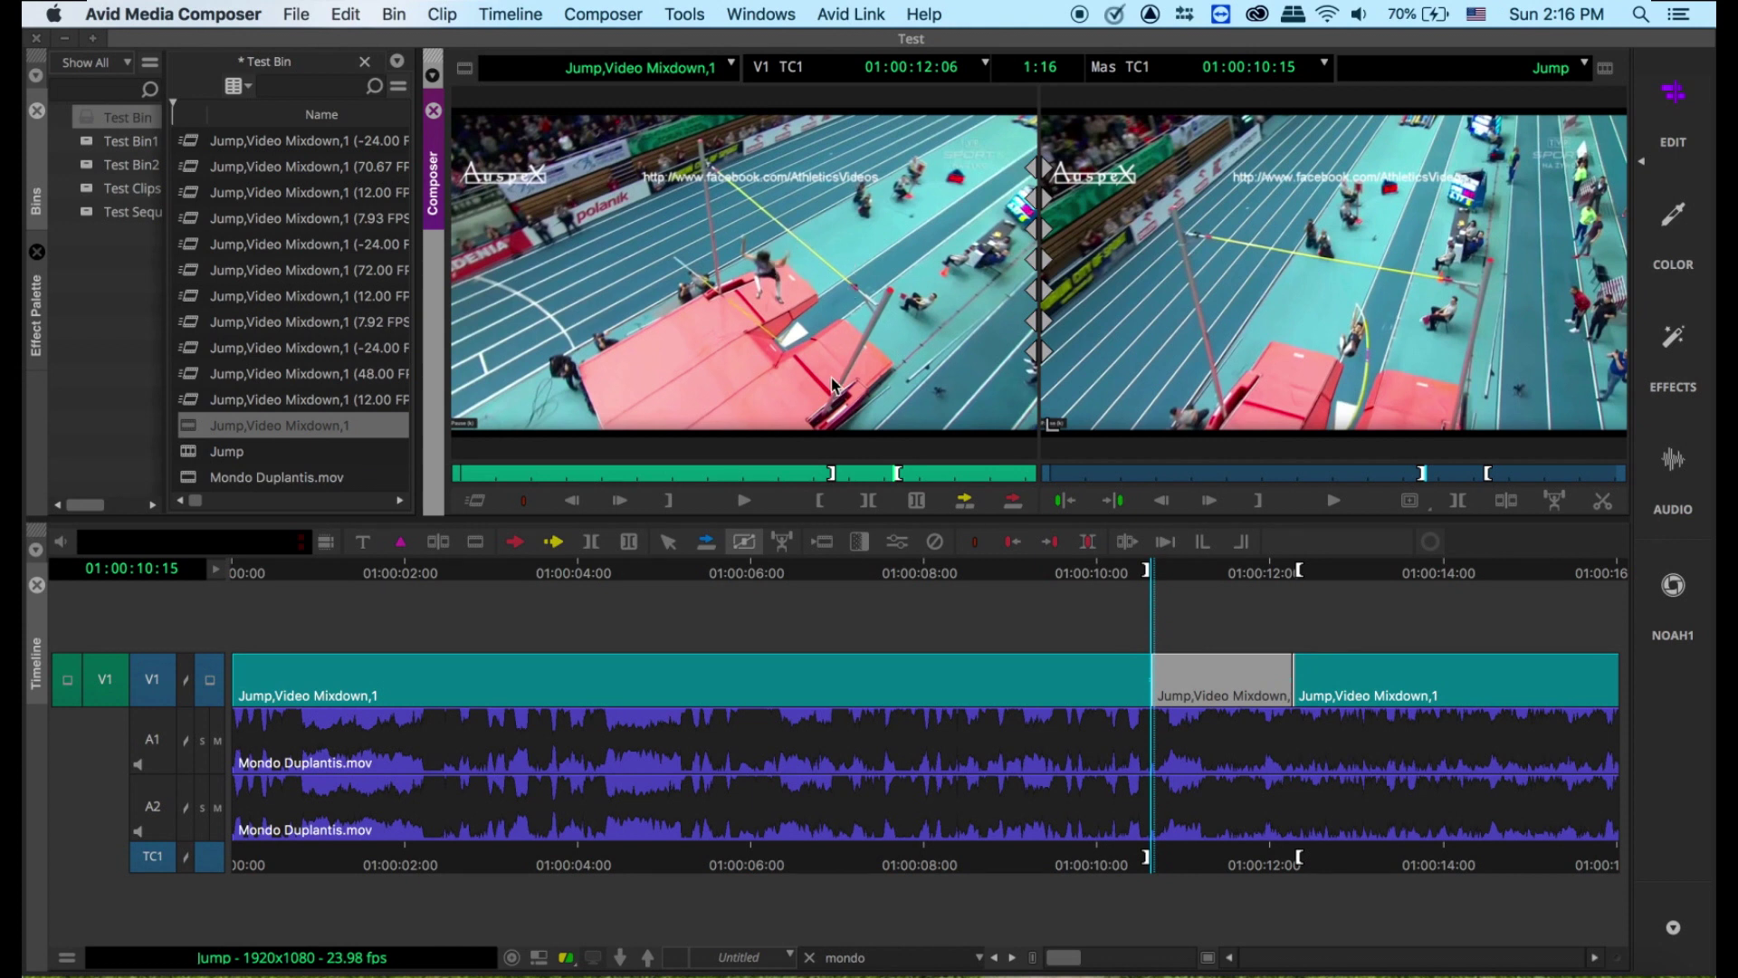
Create and render a 33% speed motion effect from the marked source section, using Duplicated Field on the Data drive
left_click(477, 503)
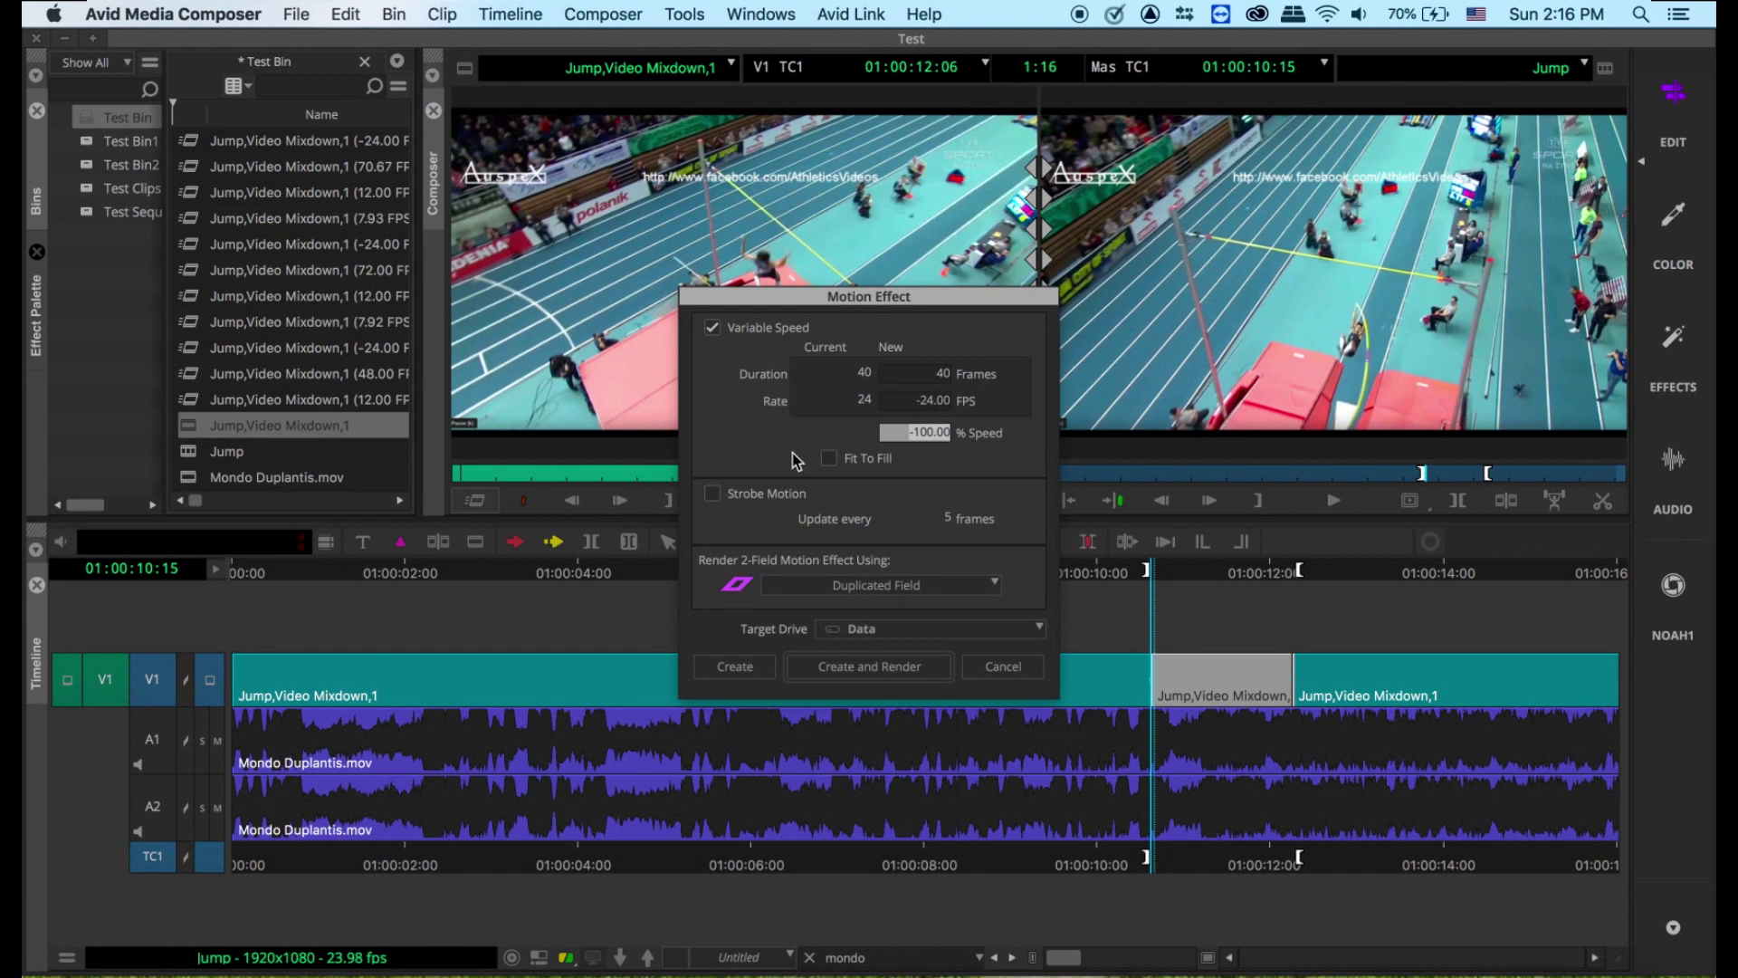
type("33")
key("Tab")
left_click(889, 685)
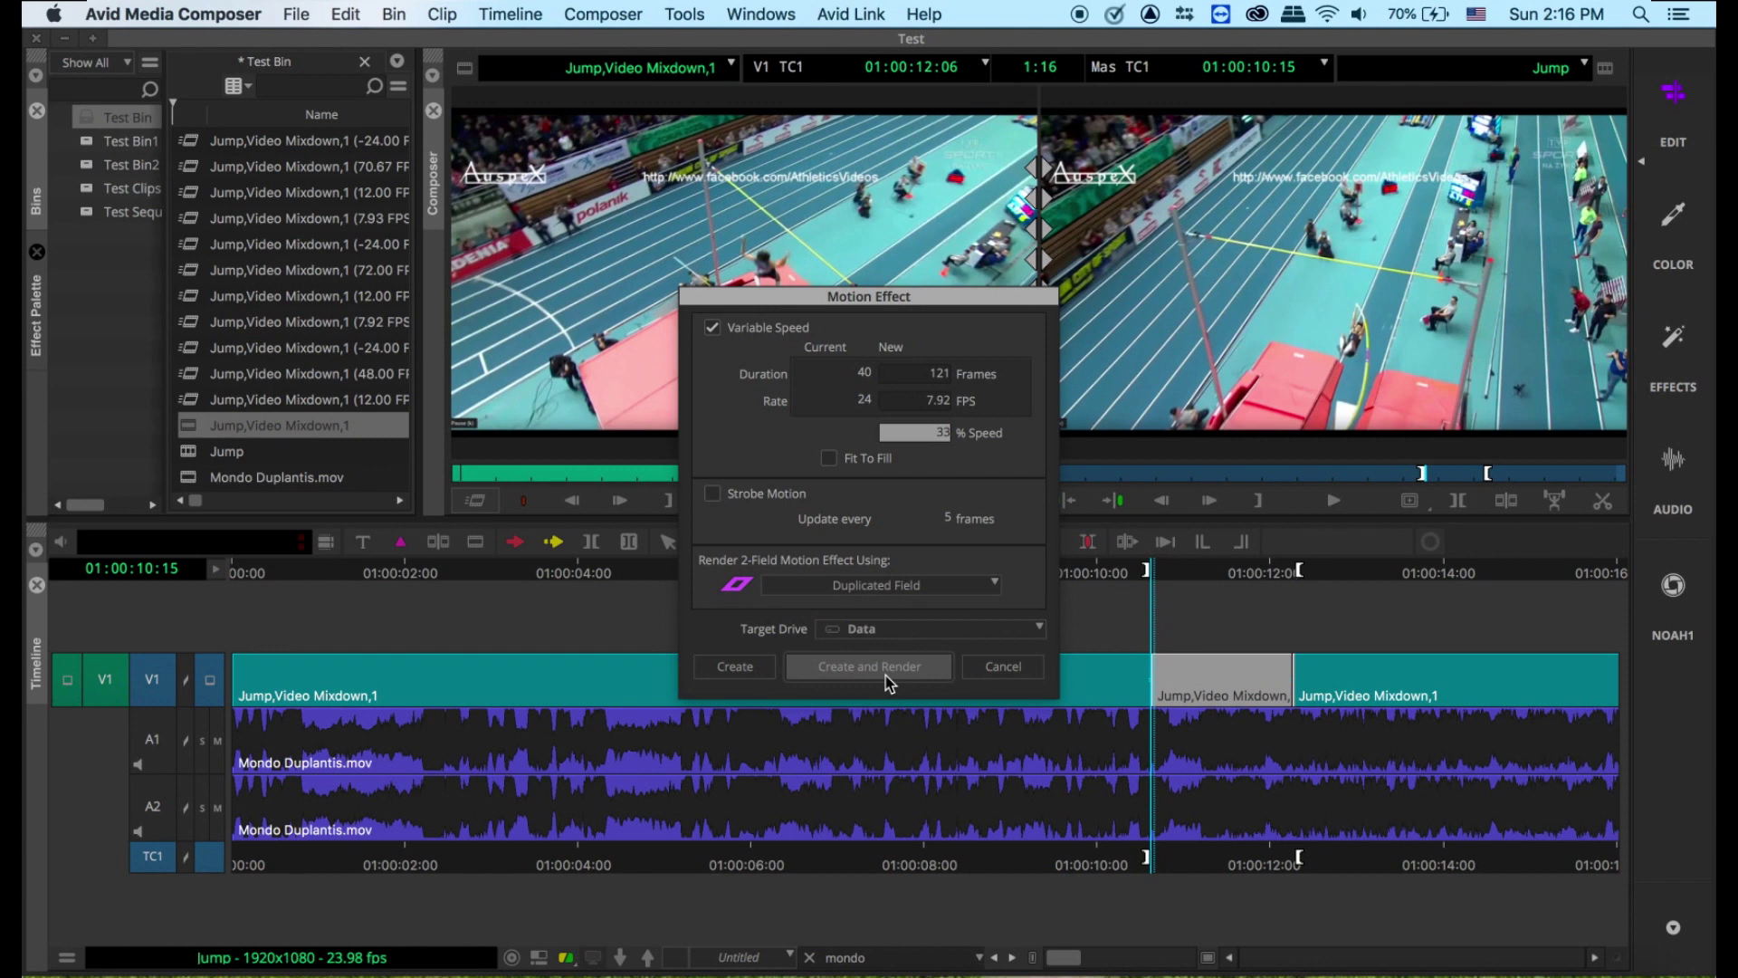
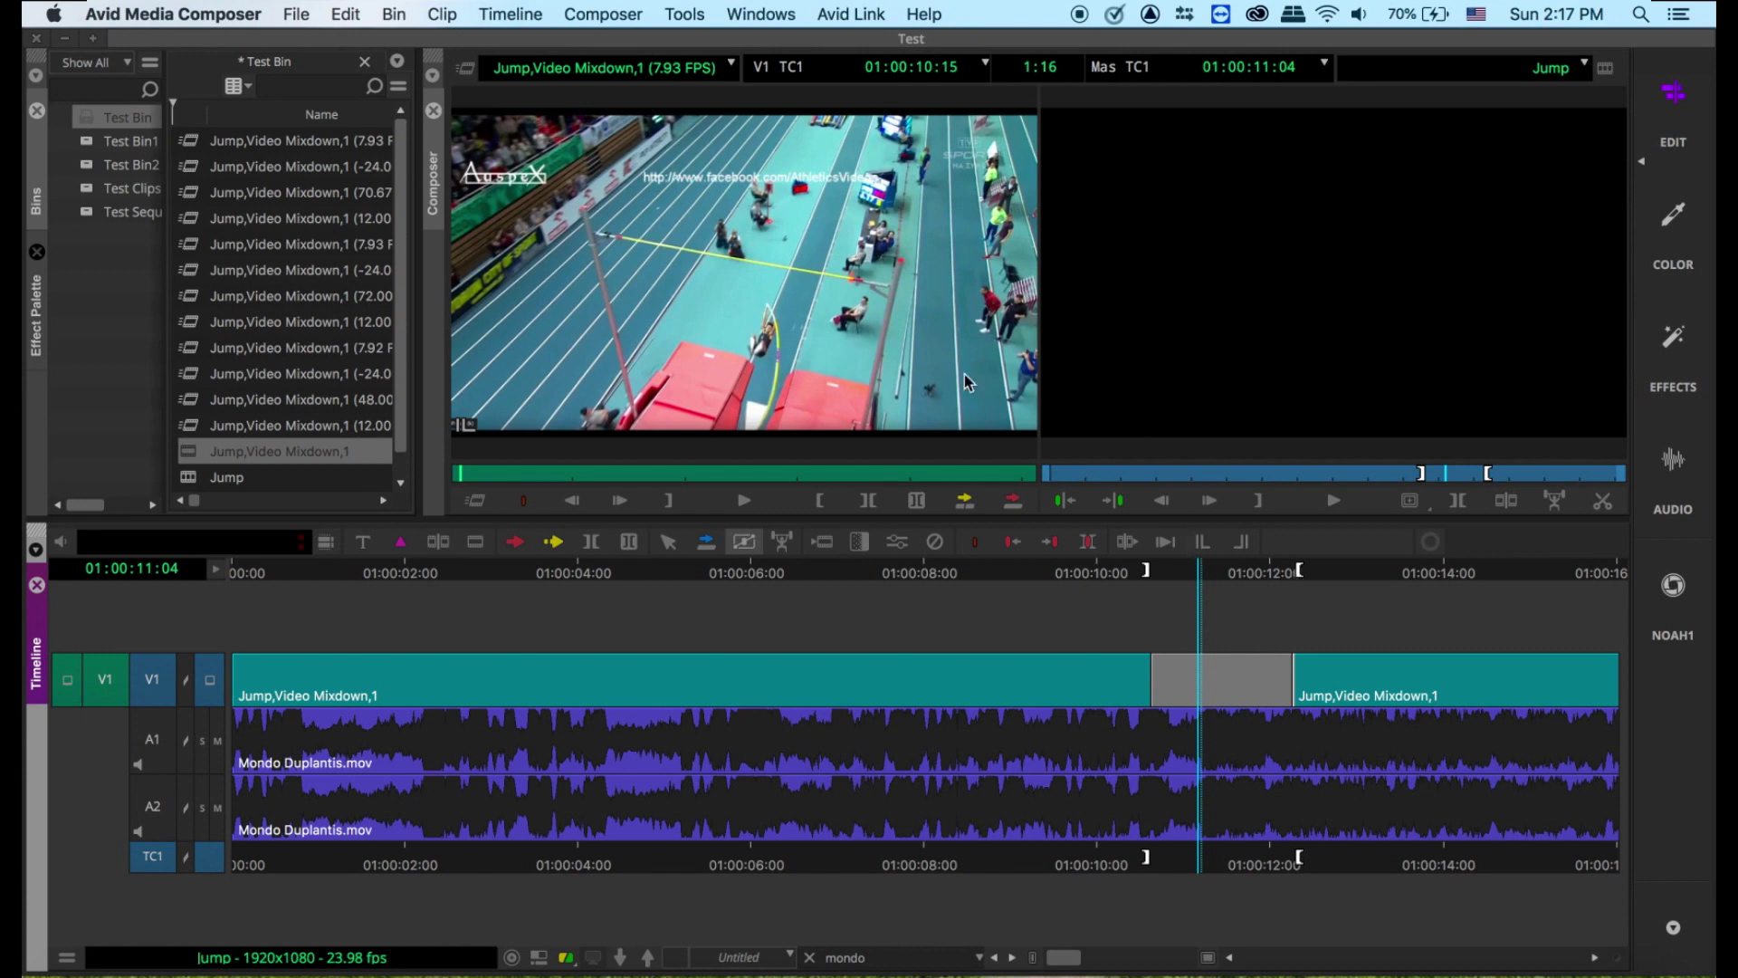
Clear the Jump sequence's out point and splice the 7.93 FPS motion effect into V1 at the in point, 01:00:10:15
left_click(938, 351)
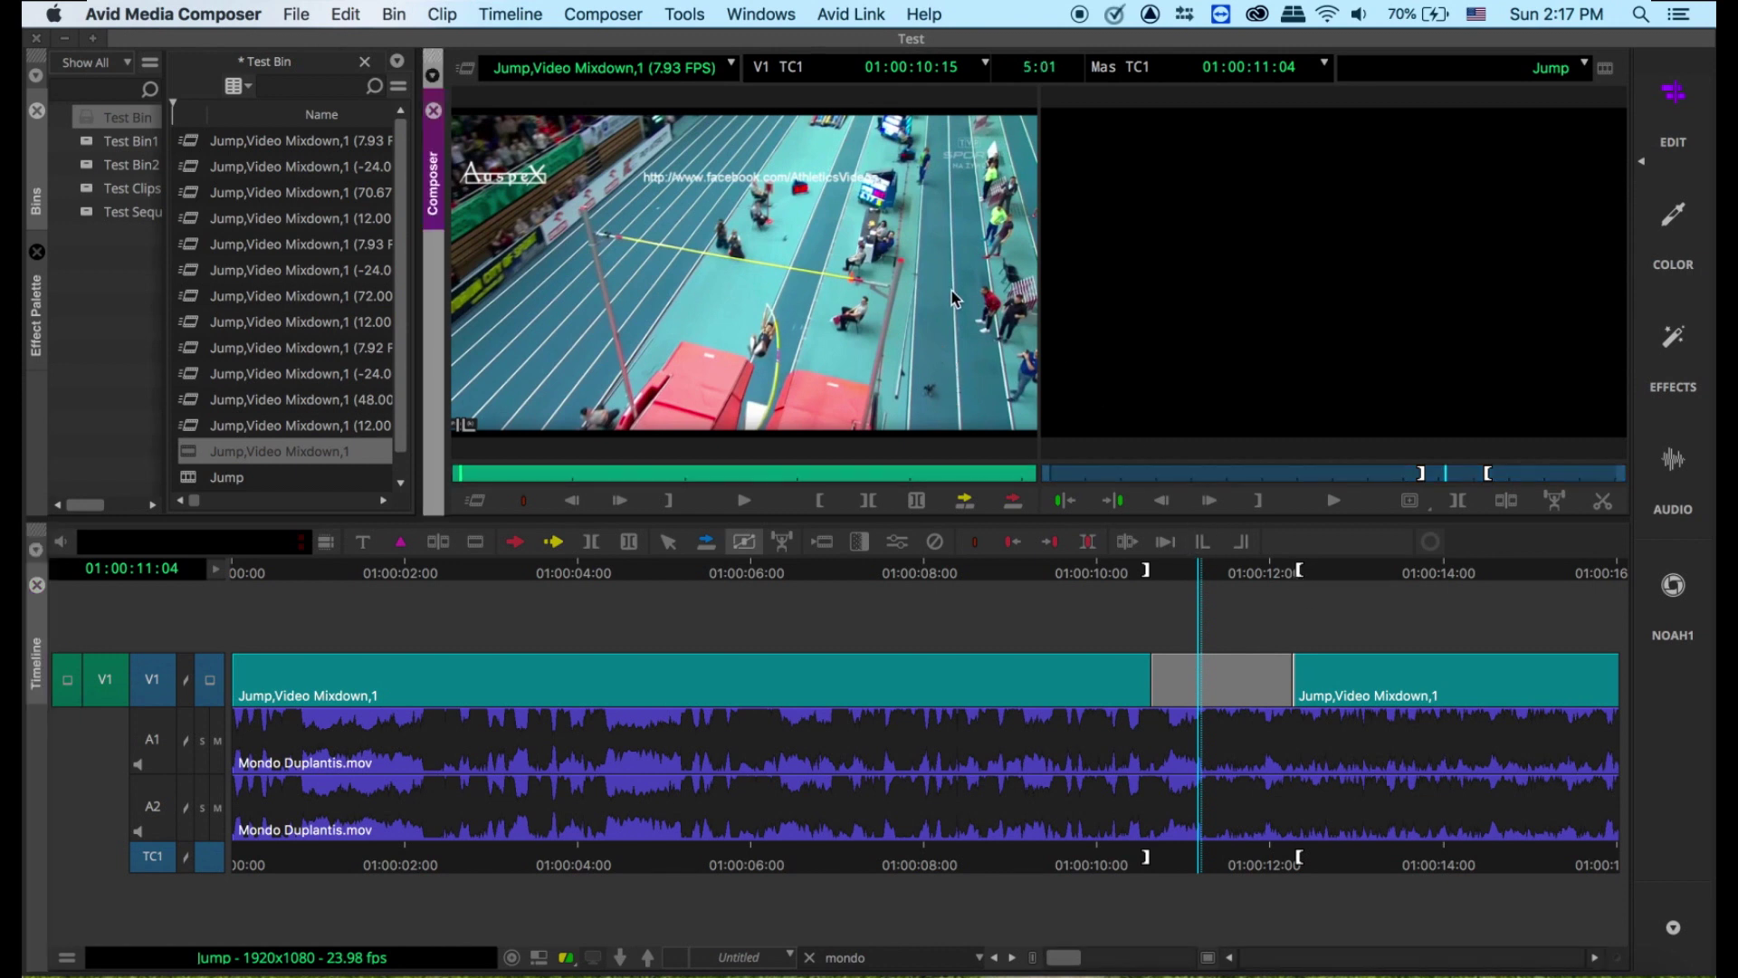
left_click(1273, 574)
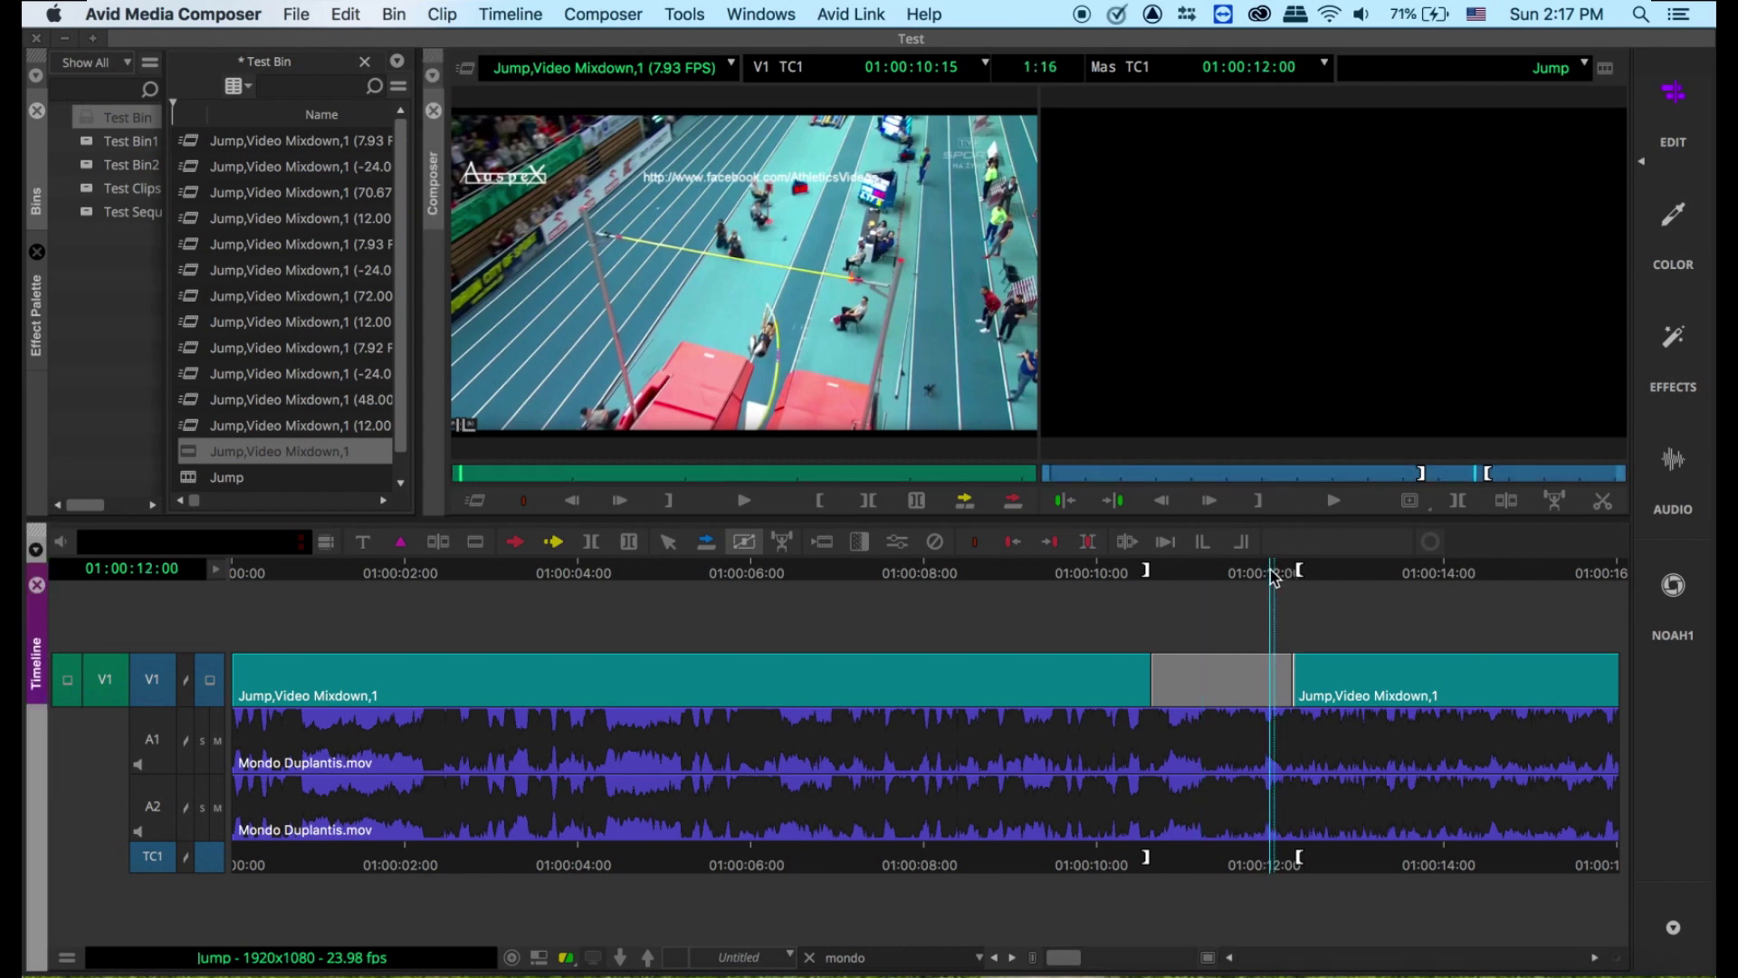
key("d")
left_click_drag(1273, 574, 1161, 577)
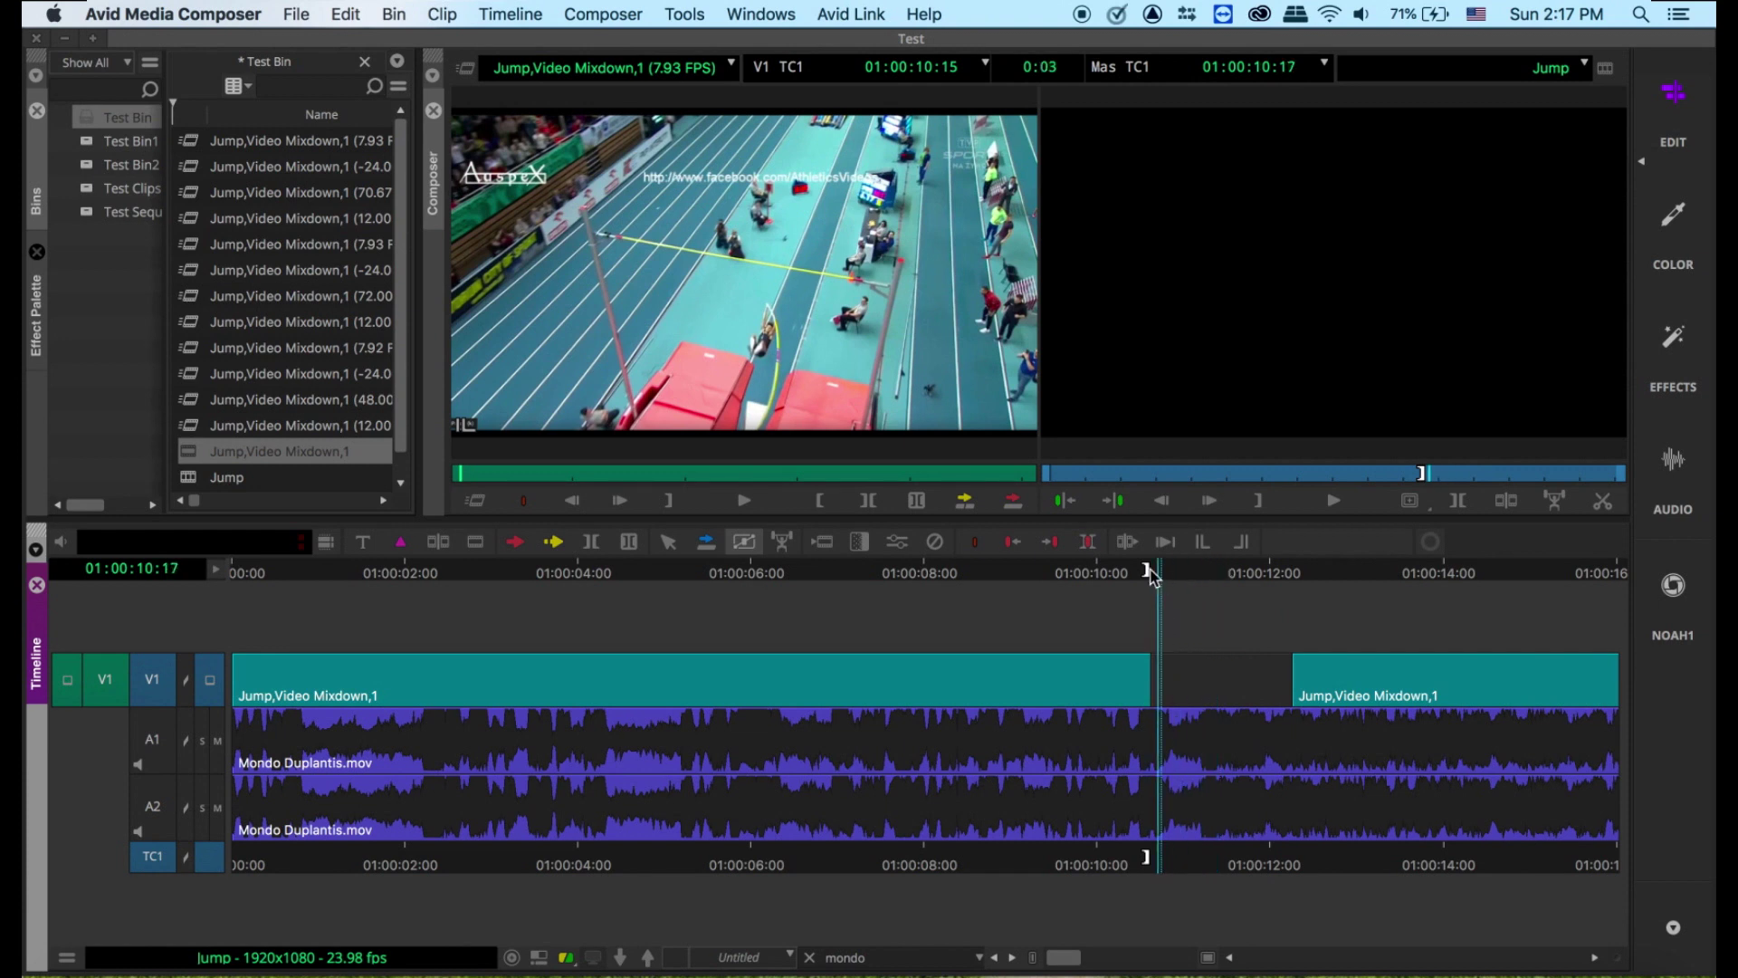
left_click(965, 502)
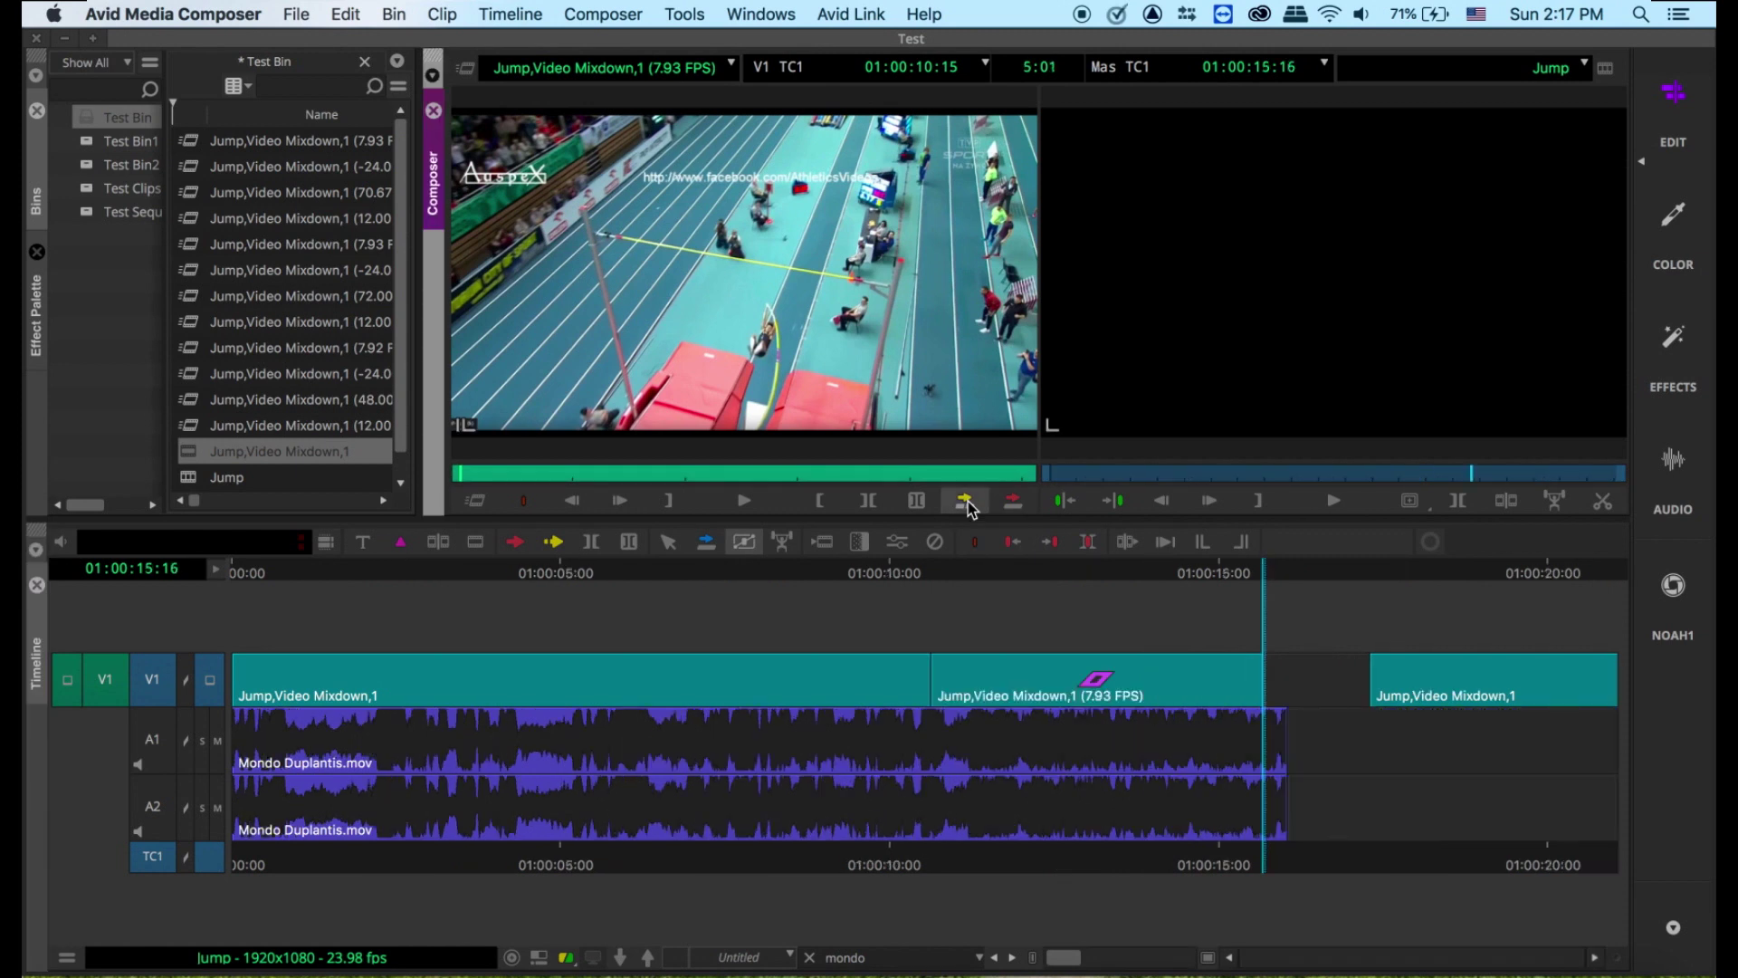
Mark the leftover gap on V1 after the motion effect, extract it, and scrub back into the slow-motion clip
left_click_drag(905, 576, 1398, 587)
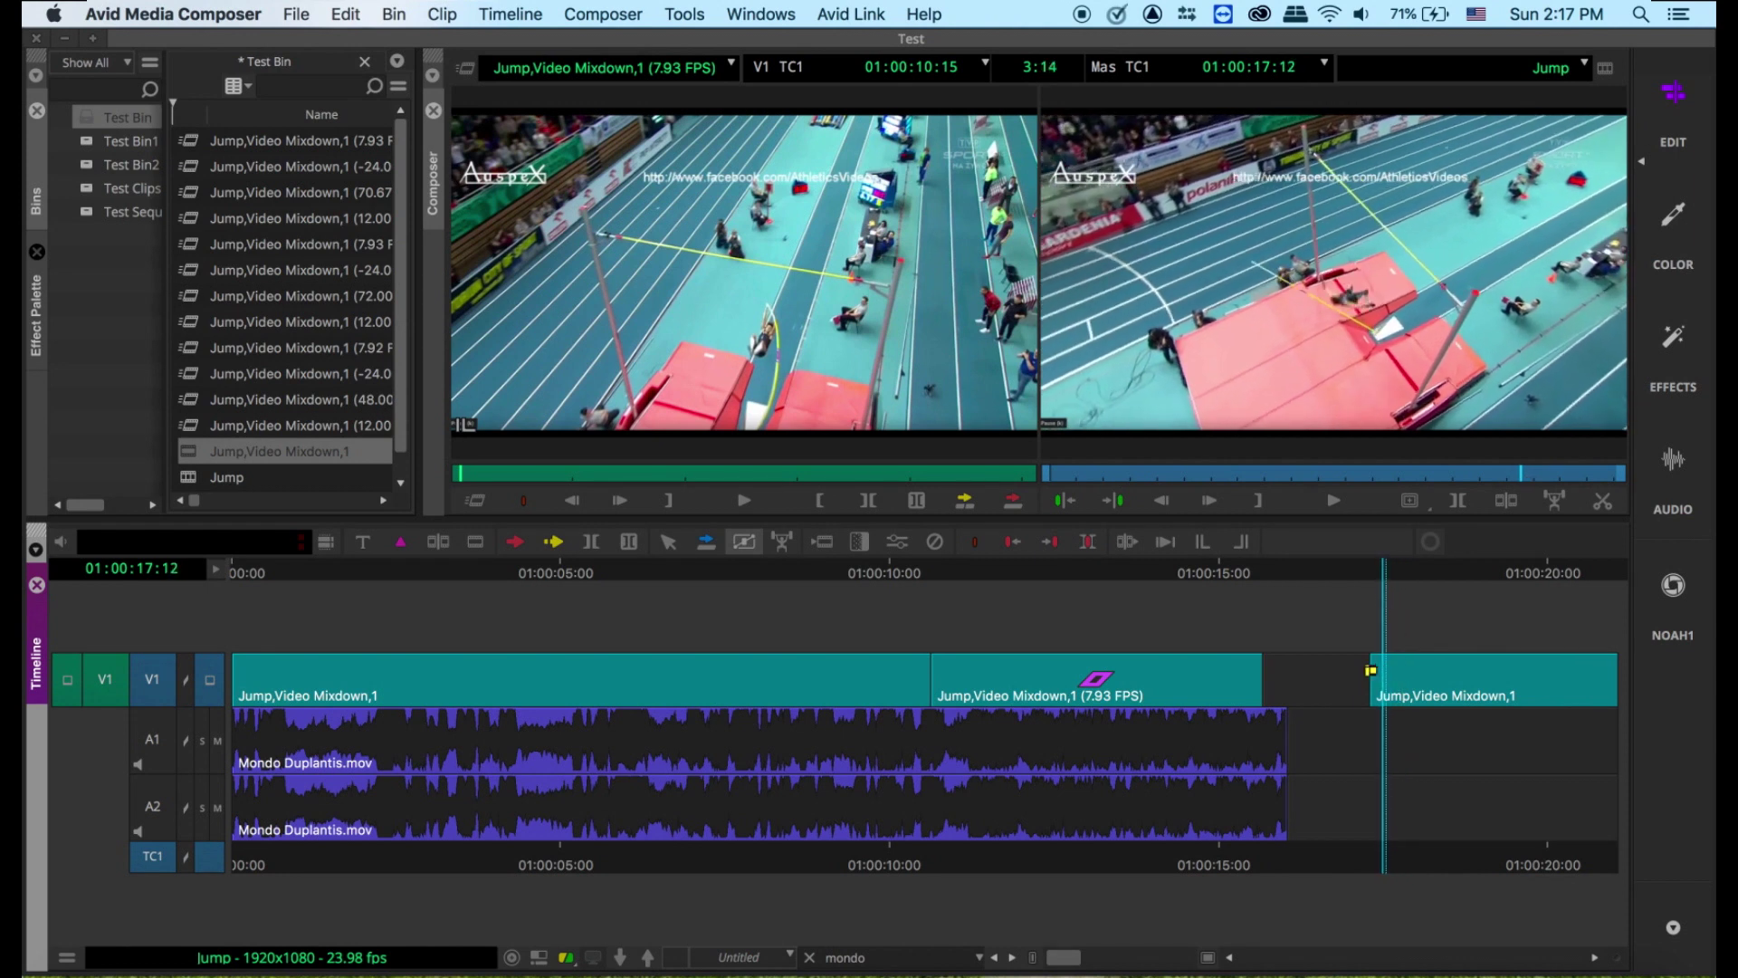
left_click(1316, 572)
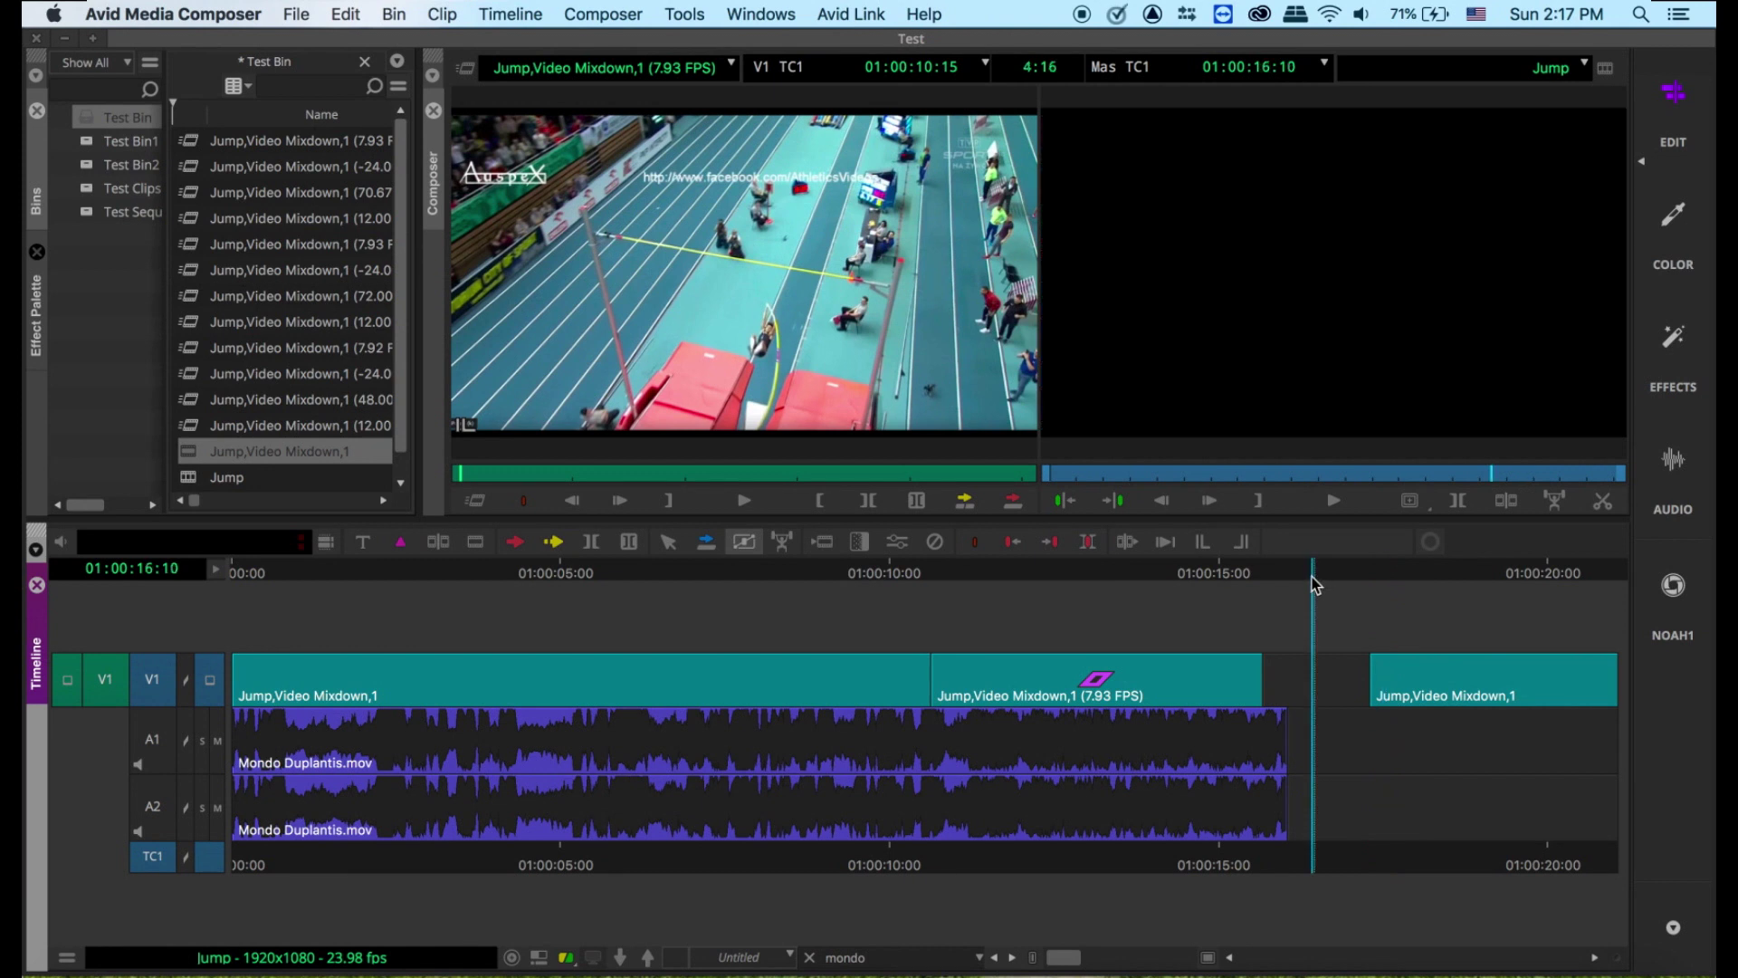
key("t")
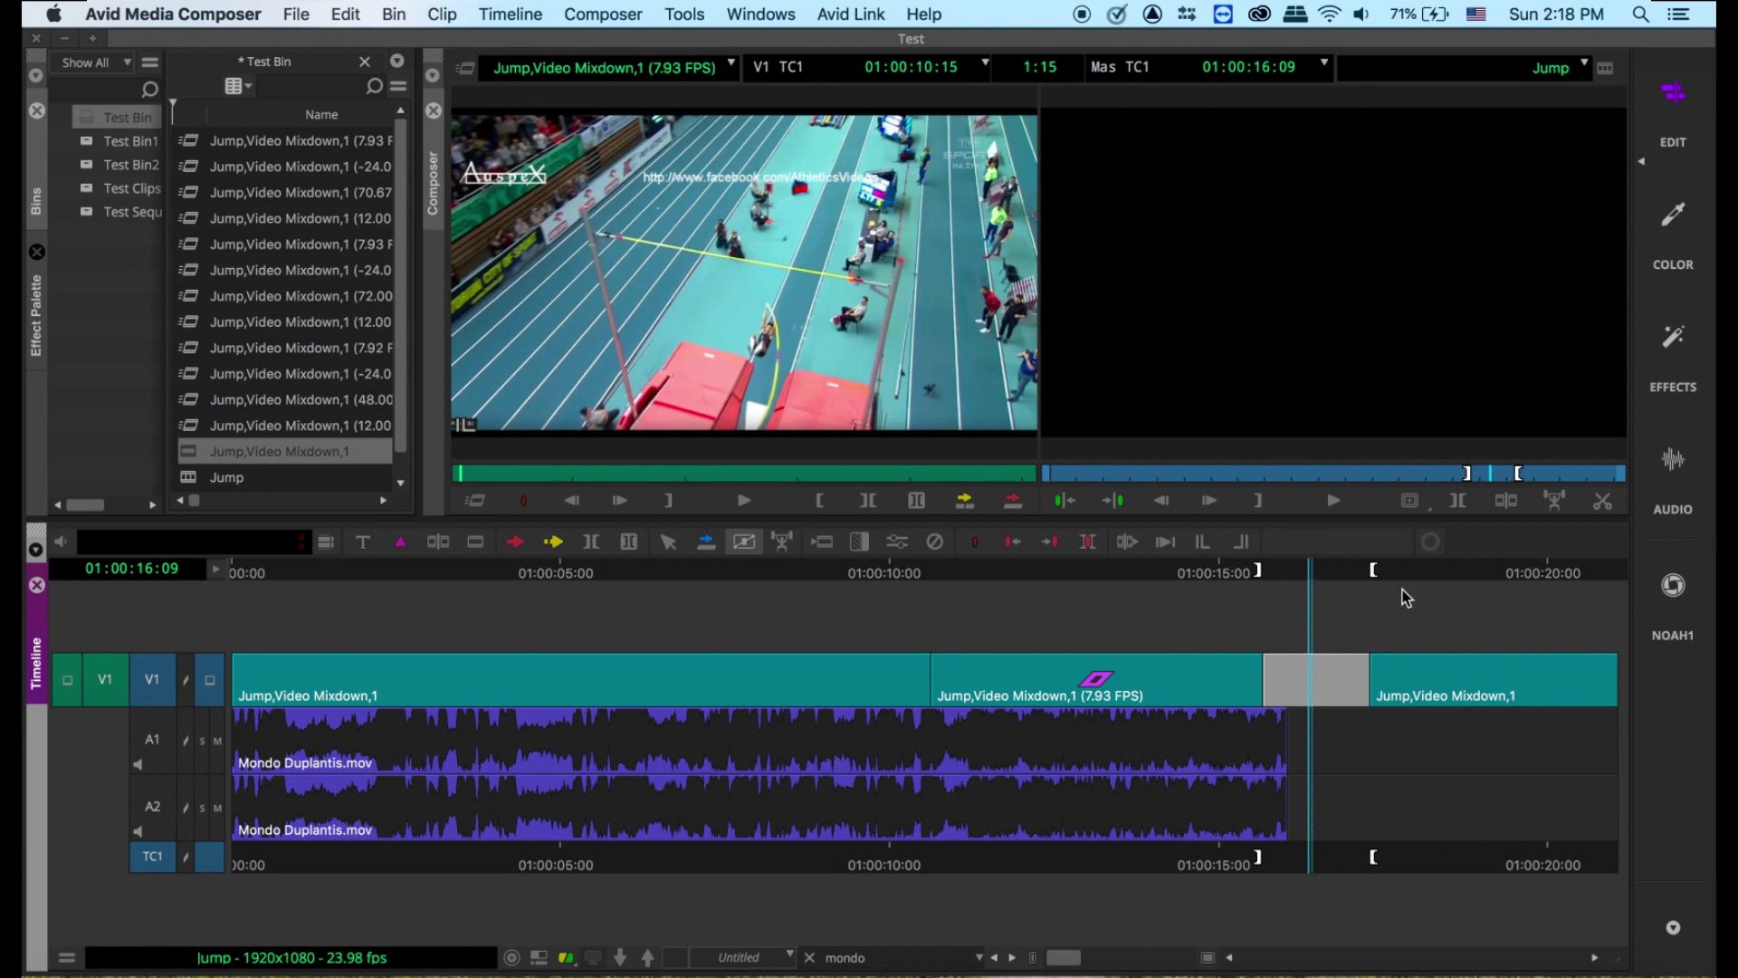
key("x")
left_click_drag(1341, 580, 1305, 572)
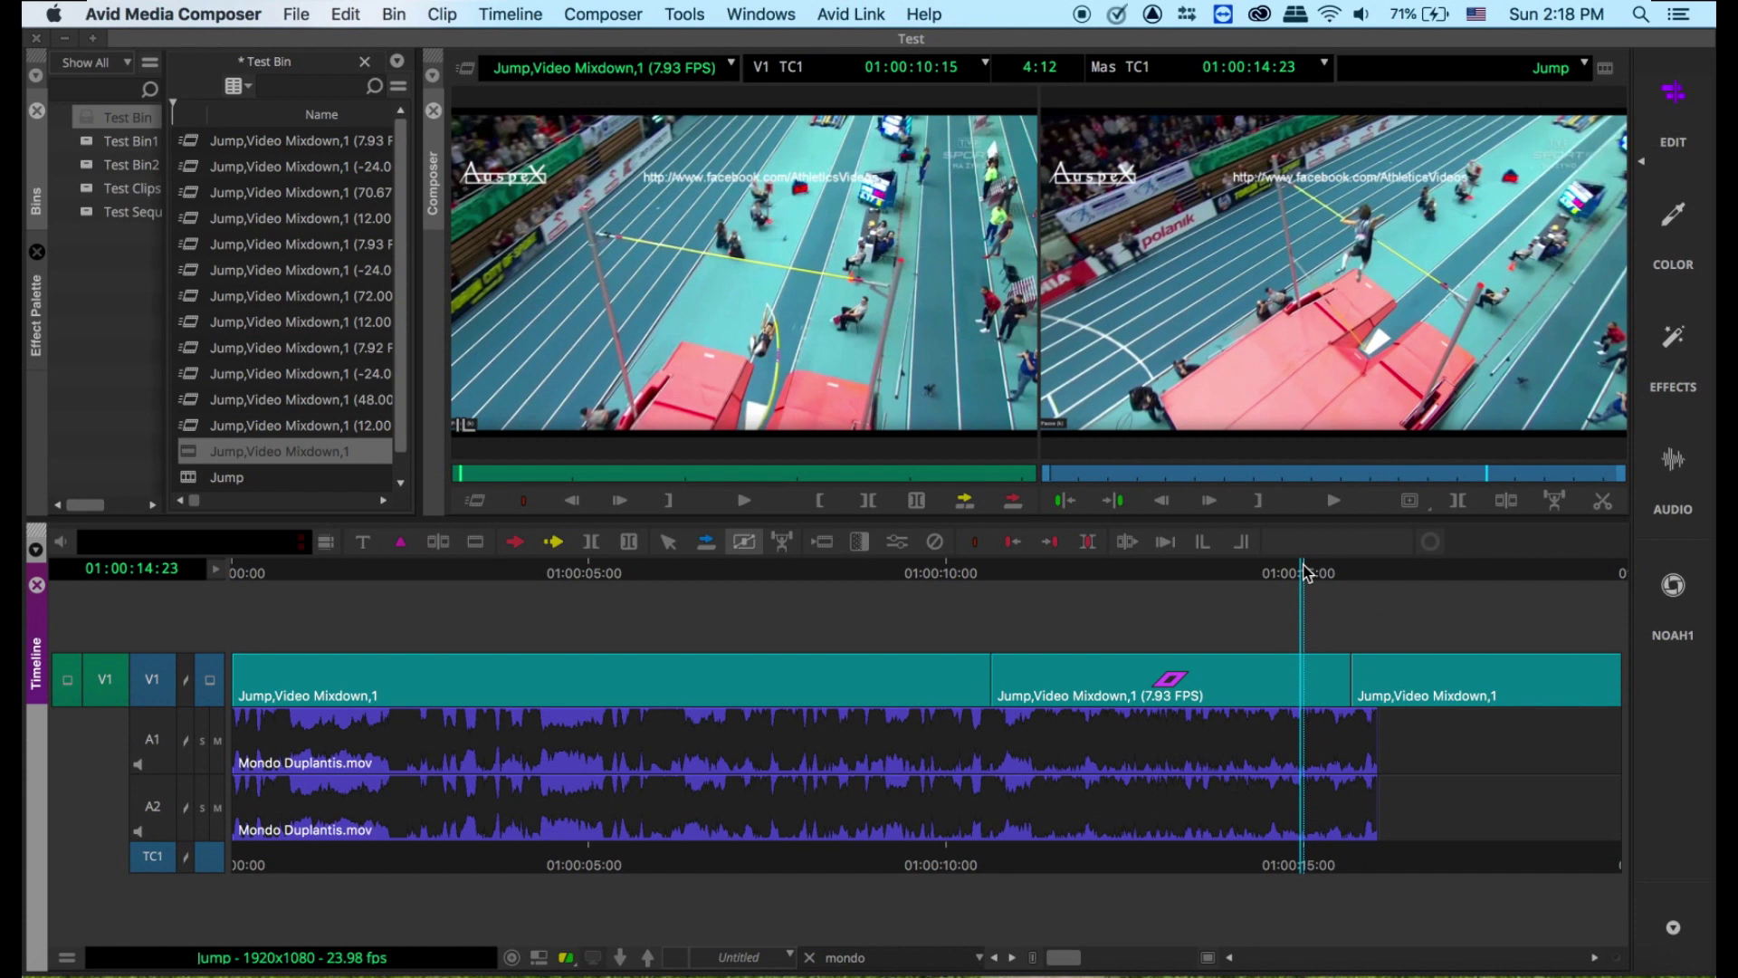
Undo the gap extraction to slide the last V1 clip against the motion effect instead, and play back the sequence
key("super+z")
left_click_drag(1410, 667, 1305, 666)
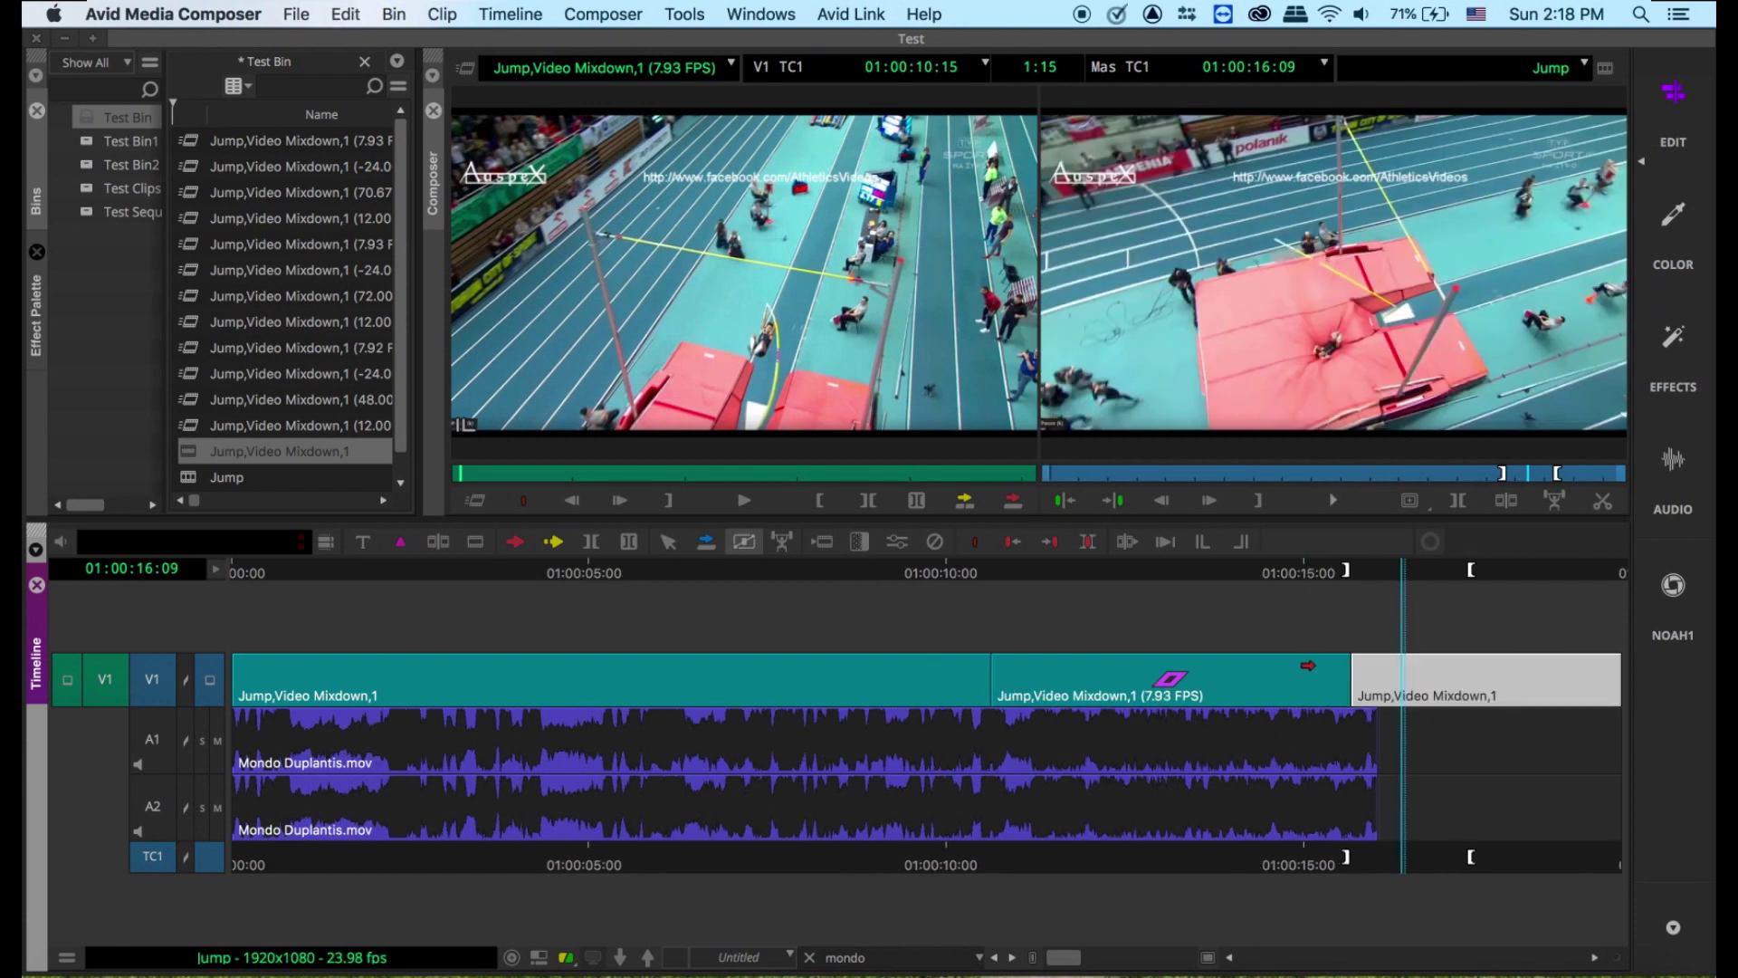
left_click_drag(1362, 572, 639, 572)
key("space")
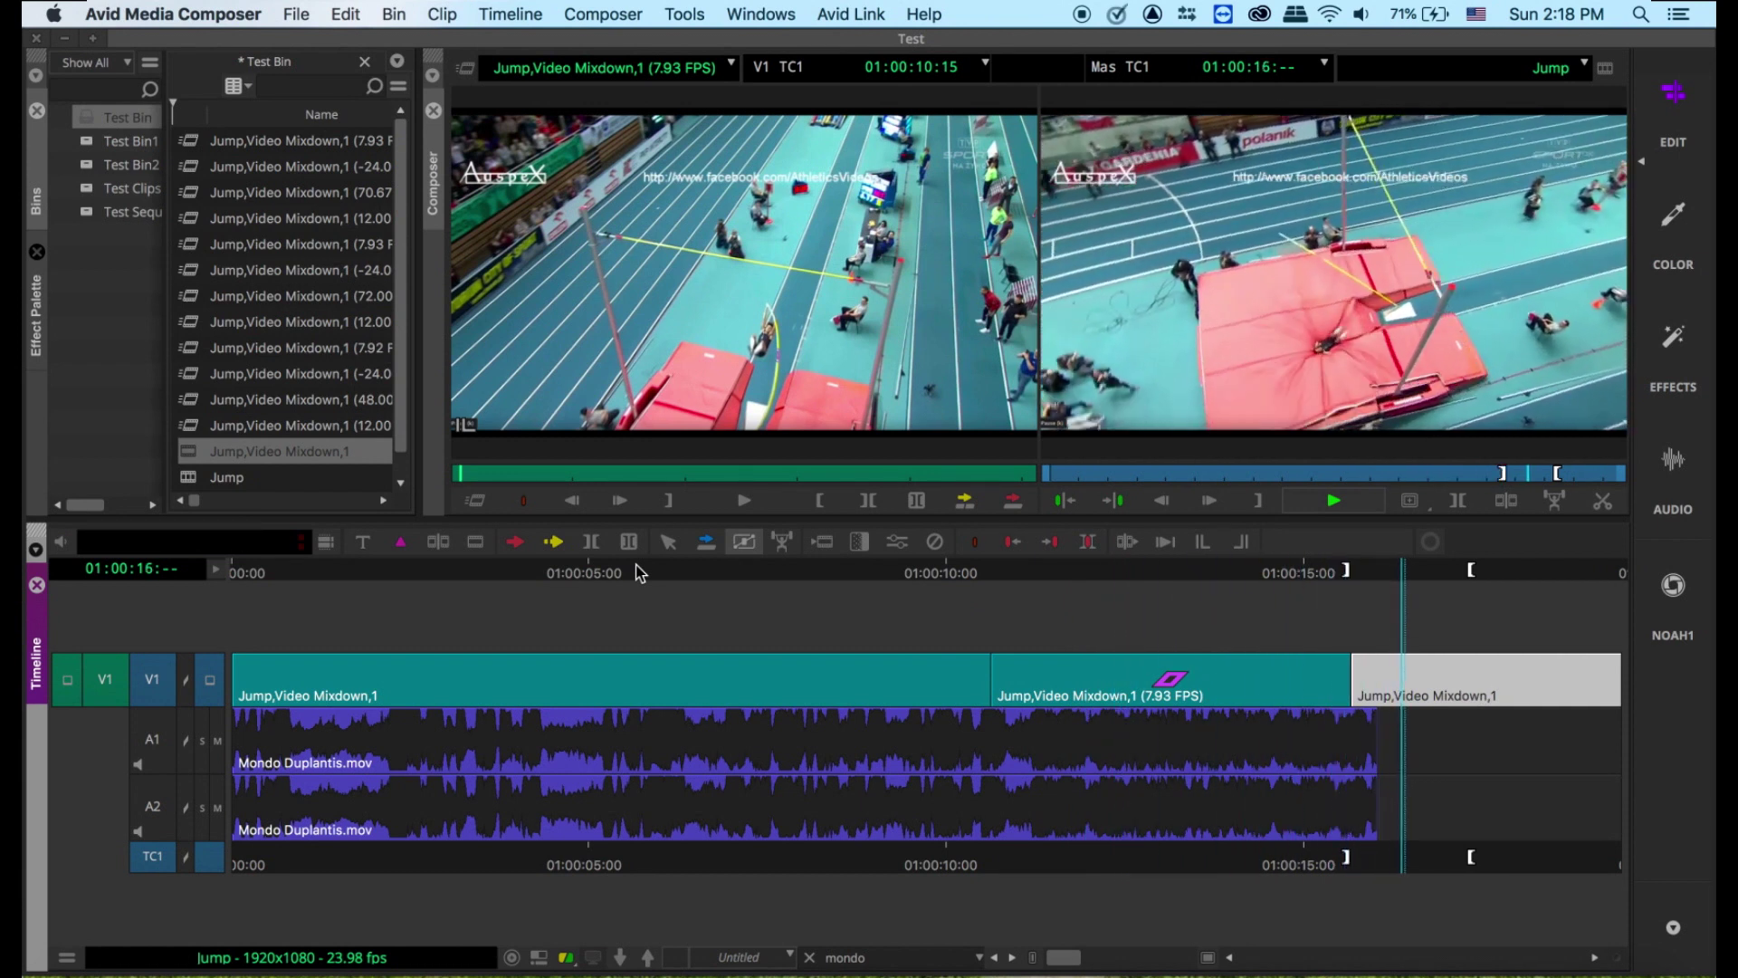
key("space")
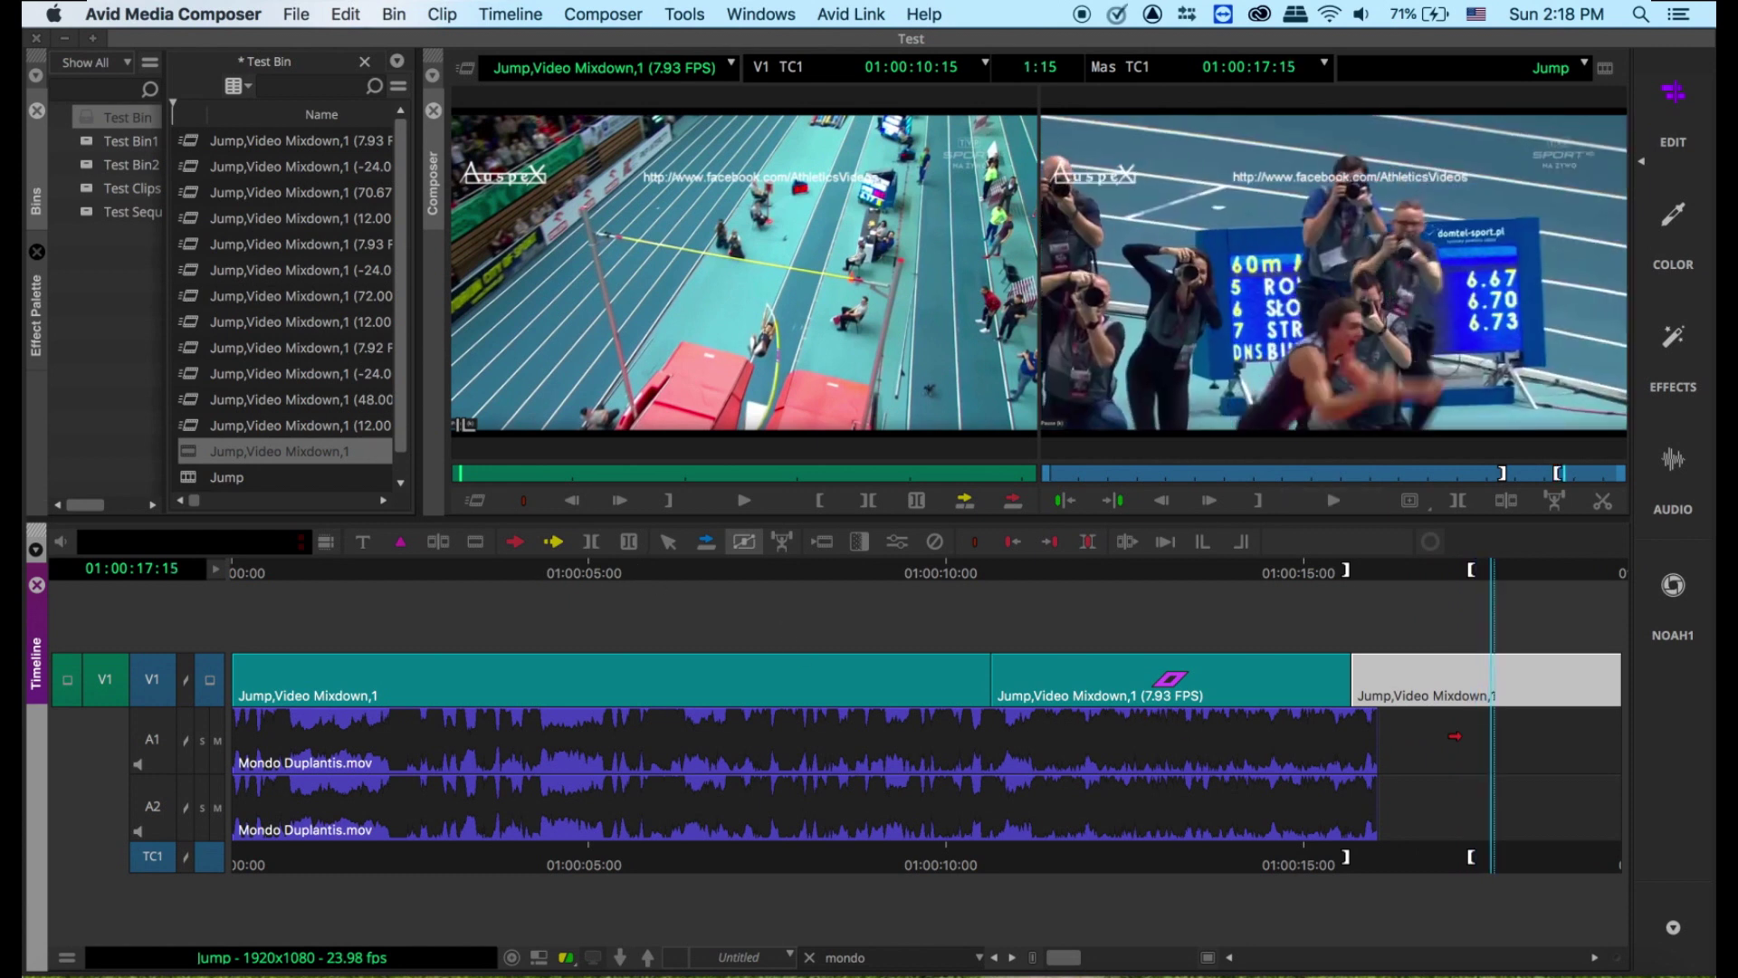
Extend the ends of the A1 and A2 audio to the end of the video, 01:00:19:11, and play back the jump
left_click_drag(1379, 736, 1620, 737)
left_click_drag(1373, 821, 1626, 831)
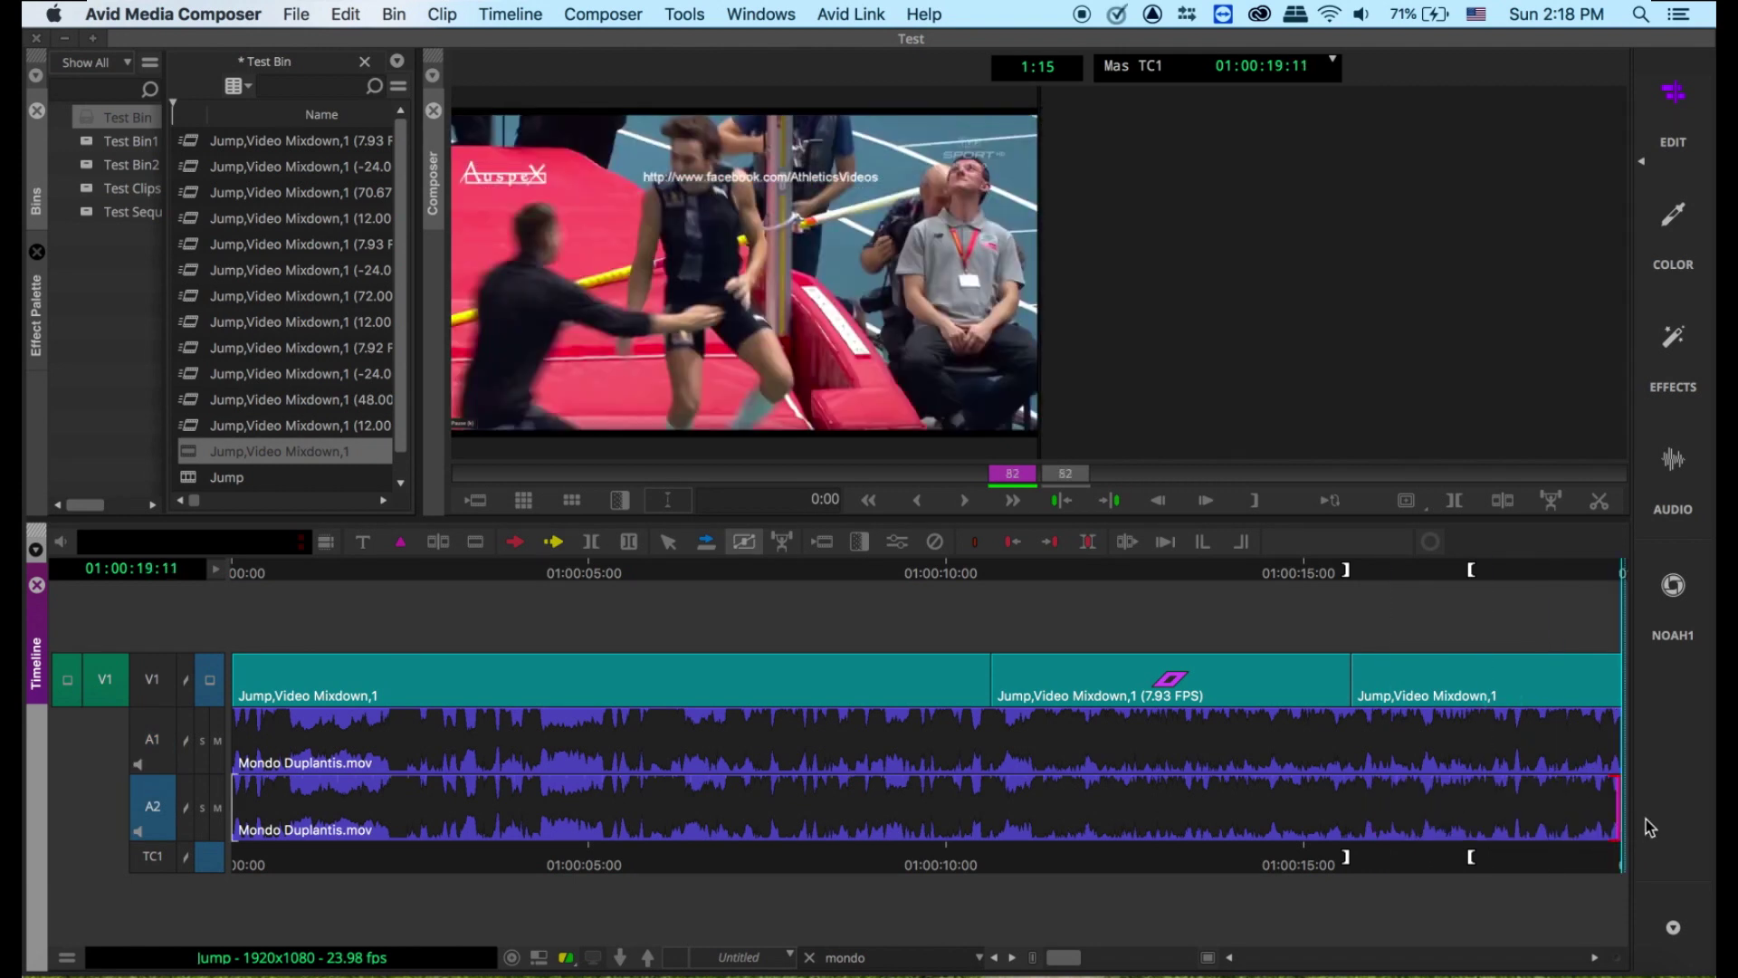
left_click(953, 582)
key("space")
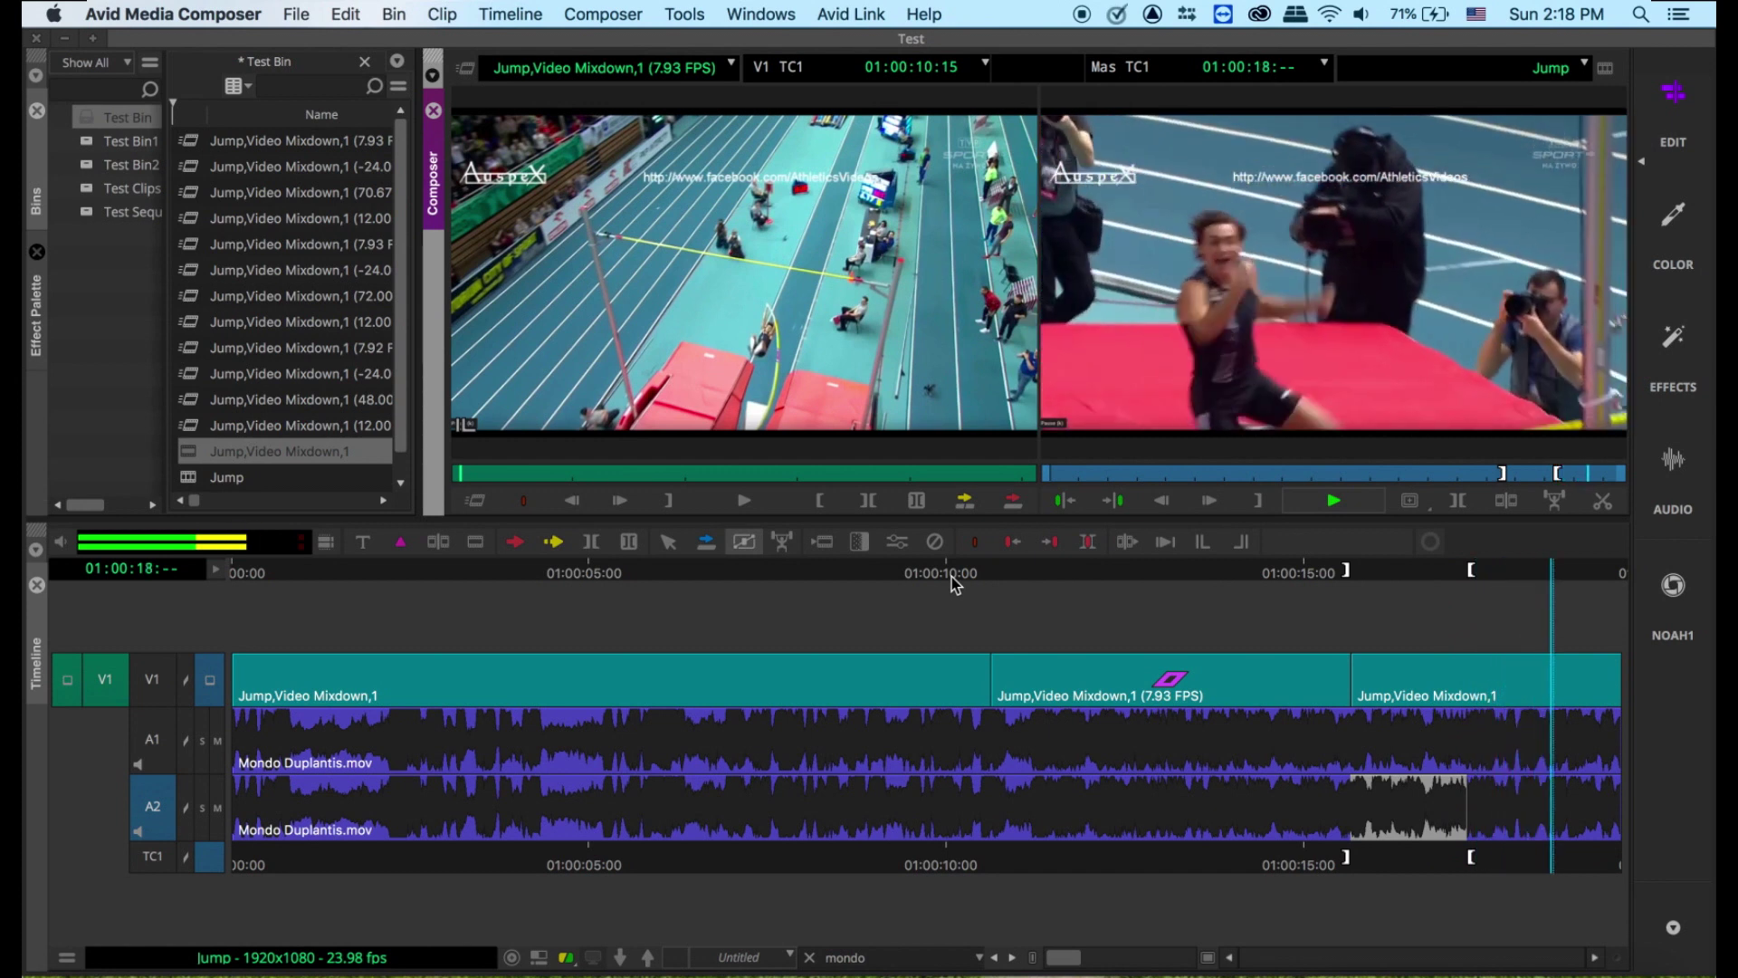
Play the sequence from 01:00:09:15 through the slow-motion jump, and park the playhead inside the motion effect at 01:00:14:02
left_click(1050, 570)
left_click_drag(1050, 570, 922, 570)
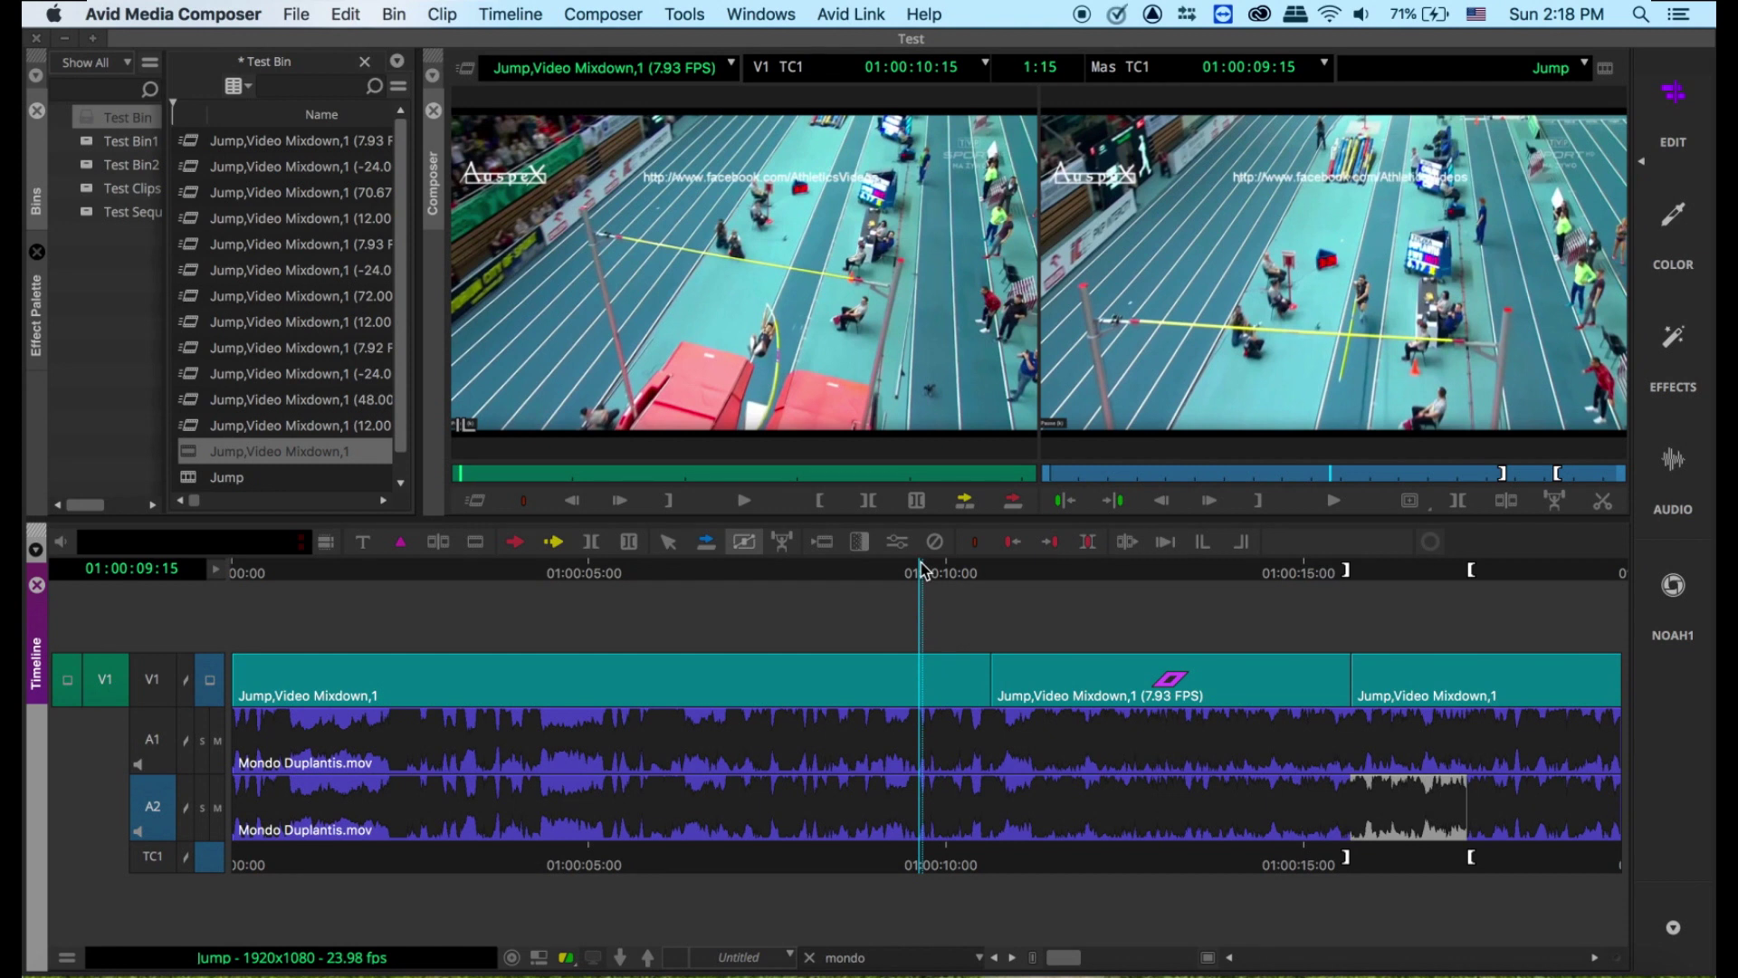
key("space")
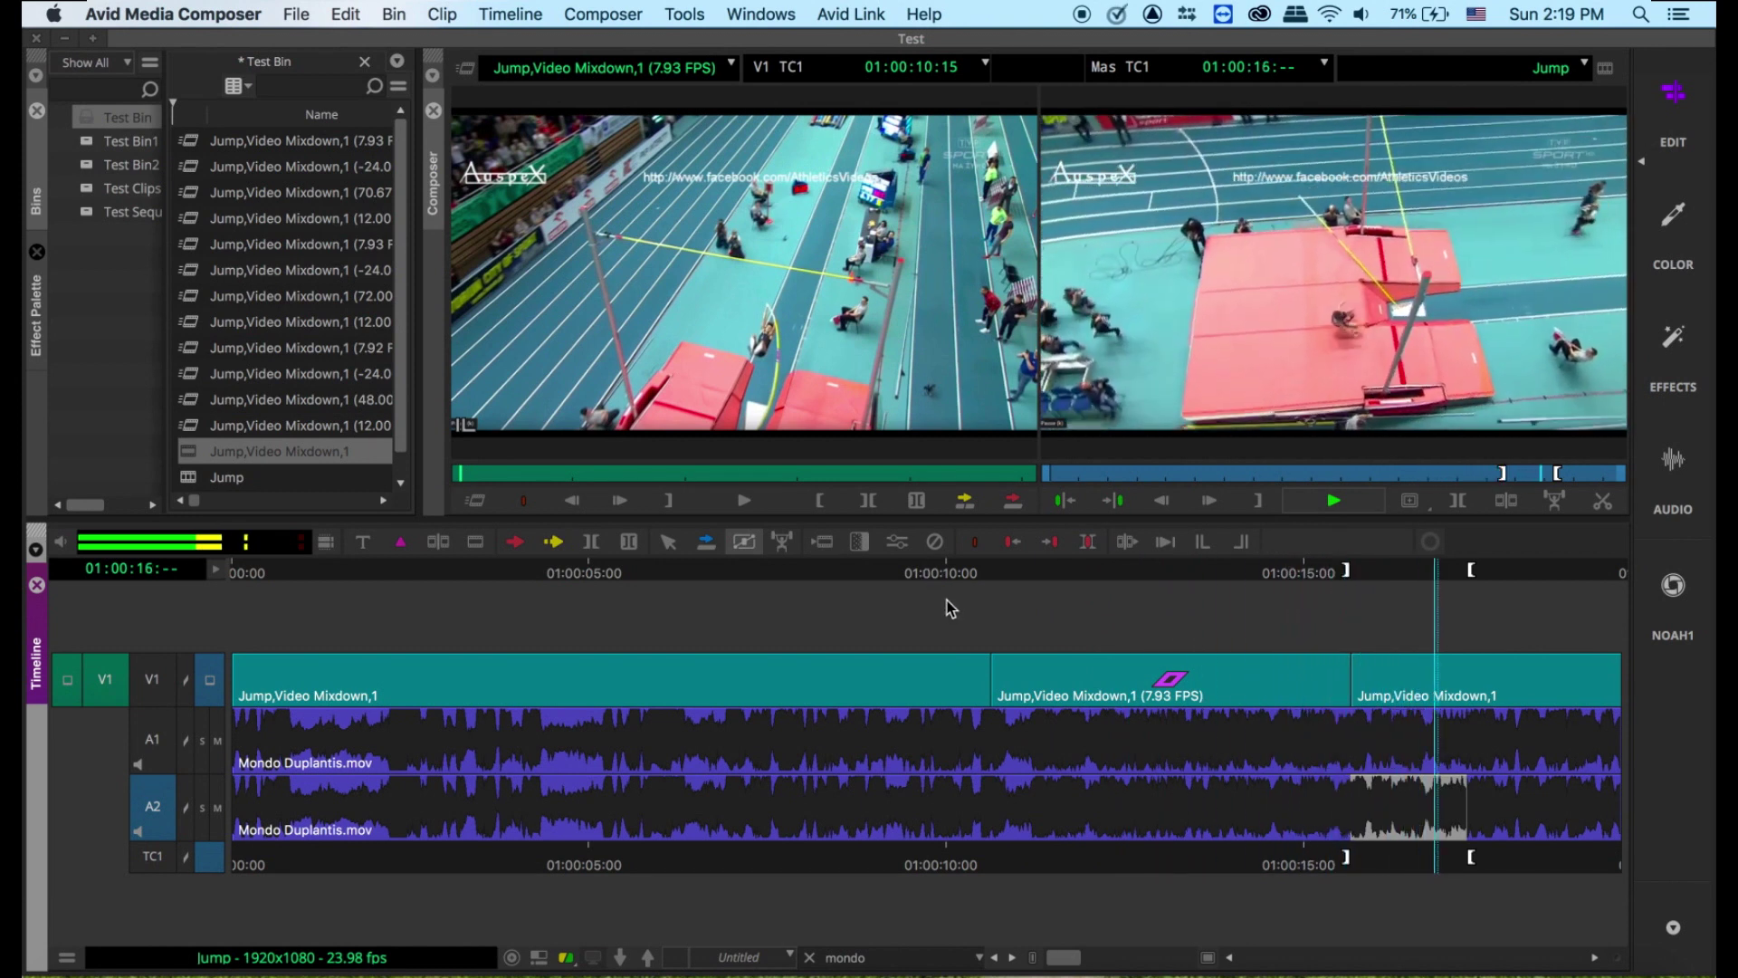
key("space")
left_click(1239, 568)
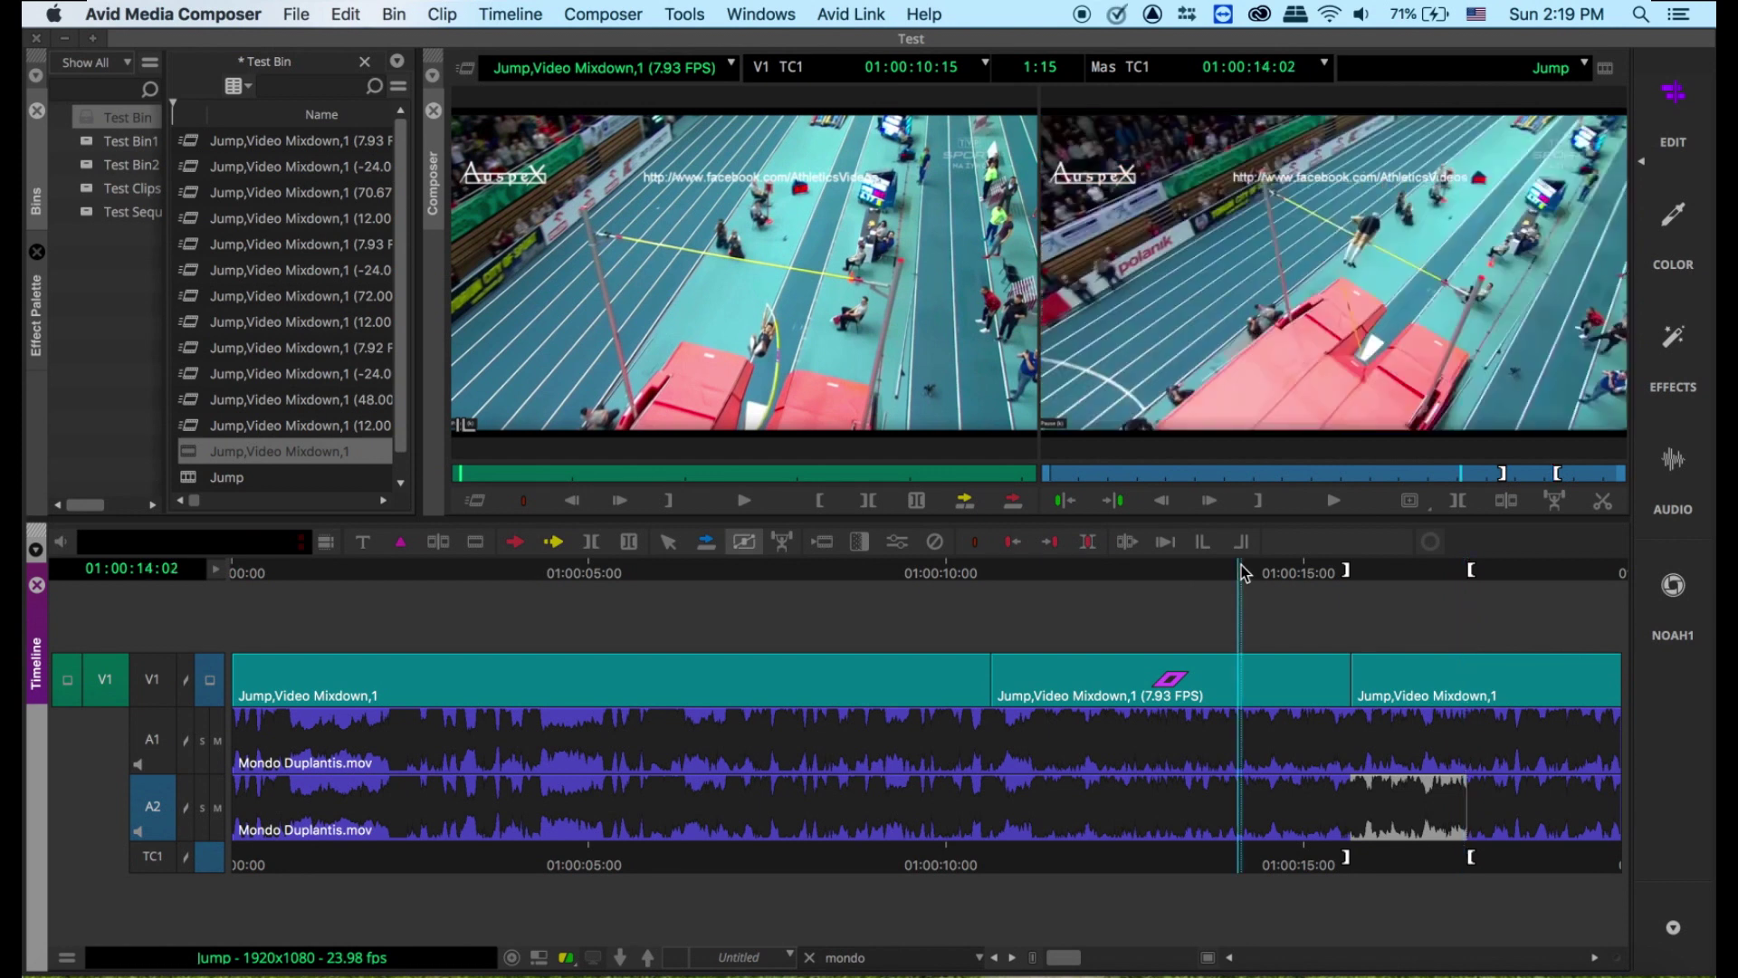